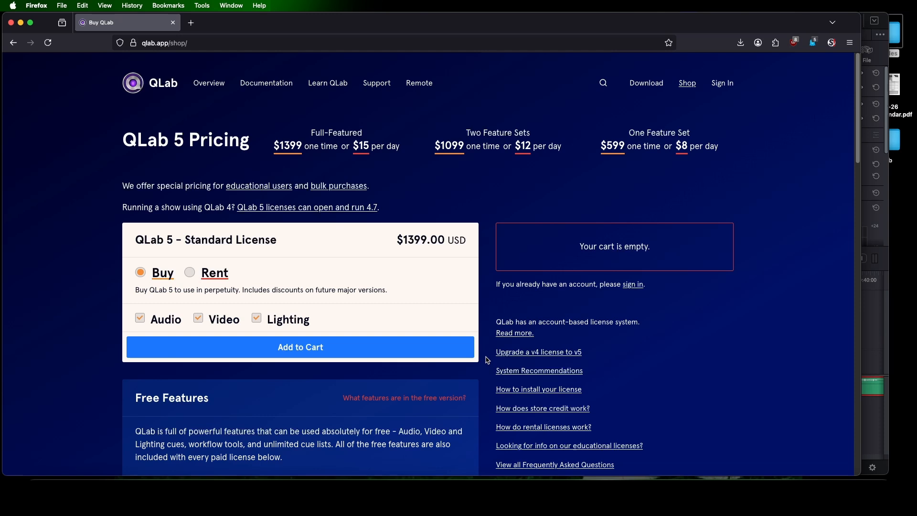
Examine the license pricing and the free and paid feature lists on the QLab shop page
scroll(487, 361, down, 3)
scroll(487, 360, down, 10)
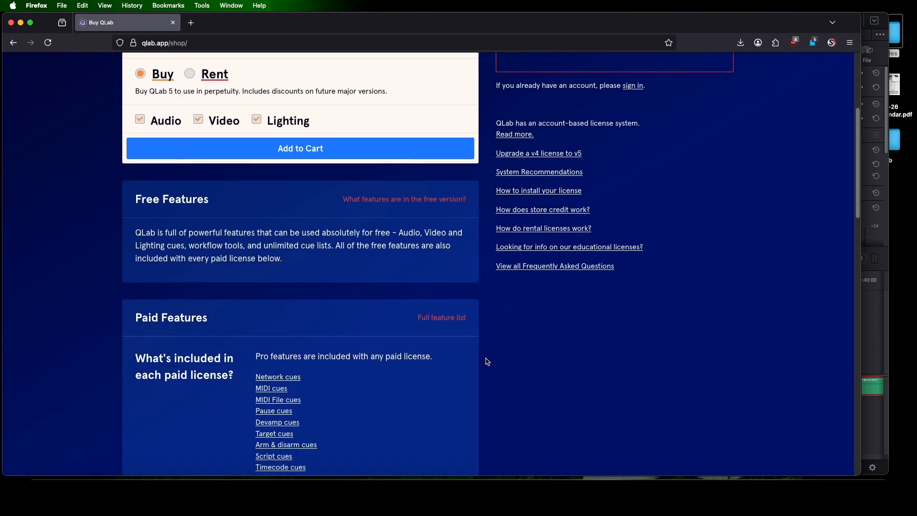
scroll(486, 361, down, 8)
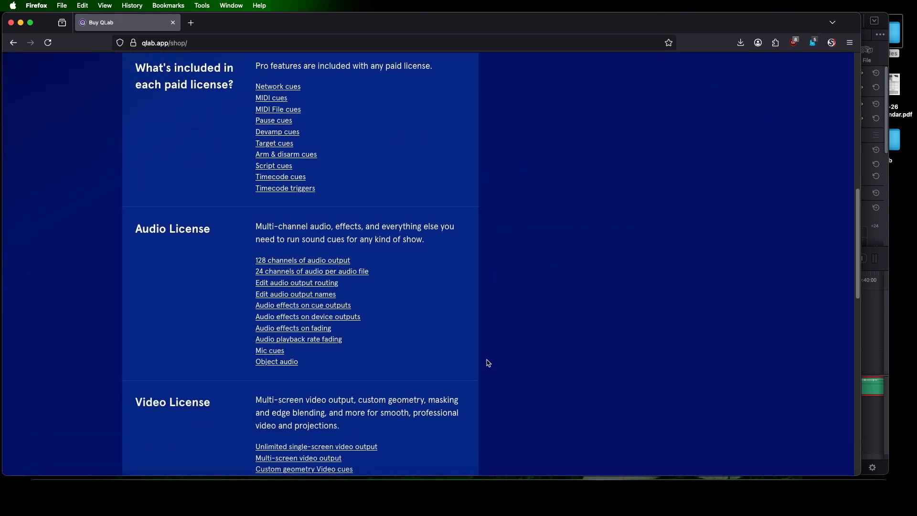
scroll(488, 363, down, 1)
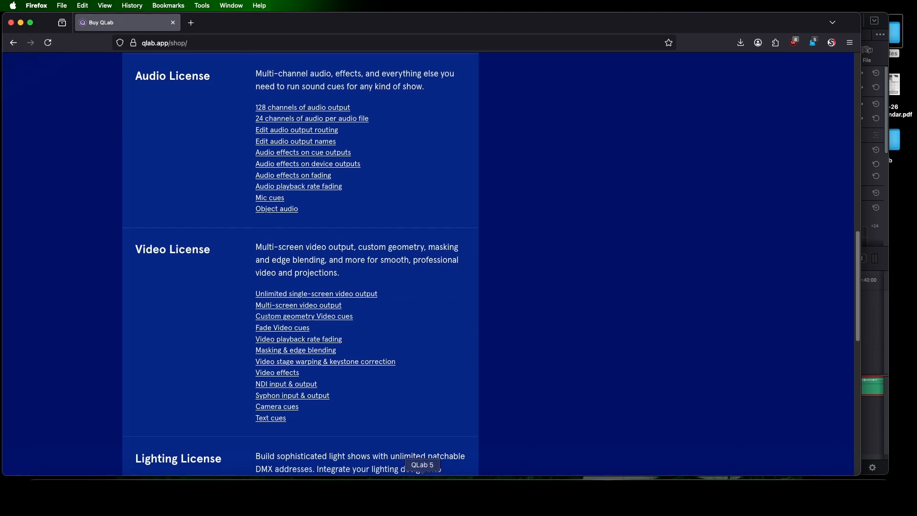
Switch to QLab, create a new blank workspace and enlarge its window to fill most of the screen
click(423, 494)
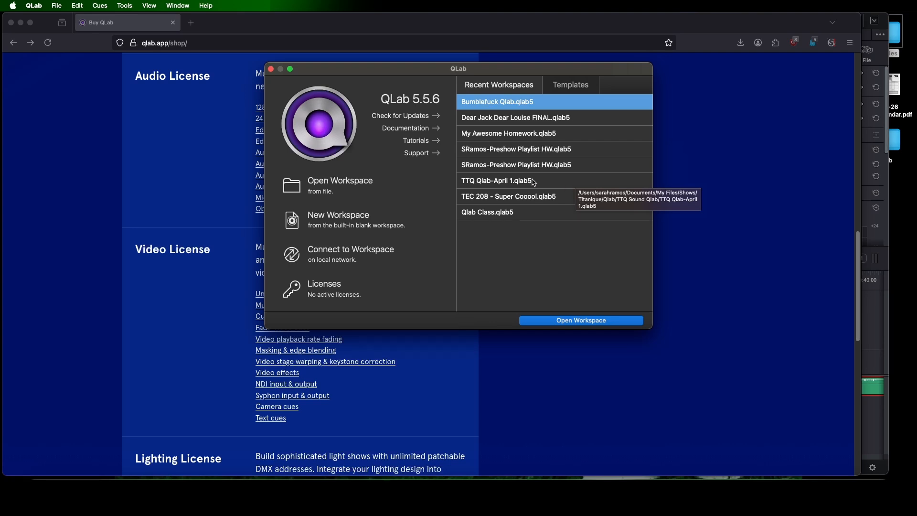
click(339, 225)
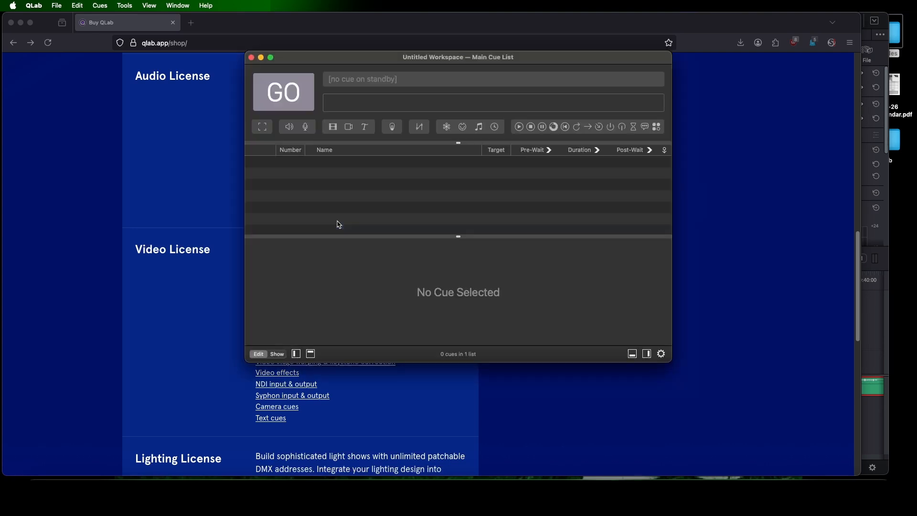
drag(362, 60, 115, 22)
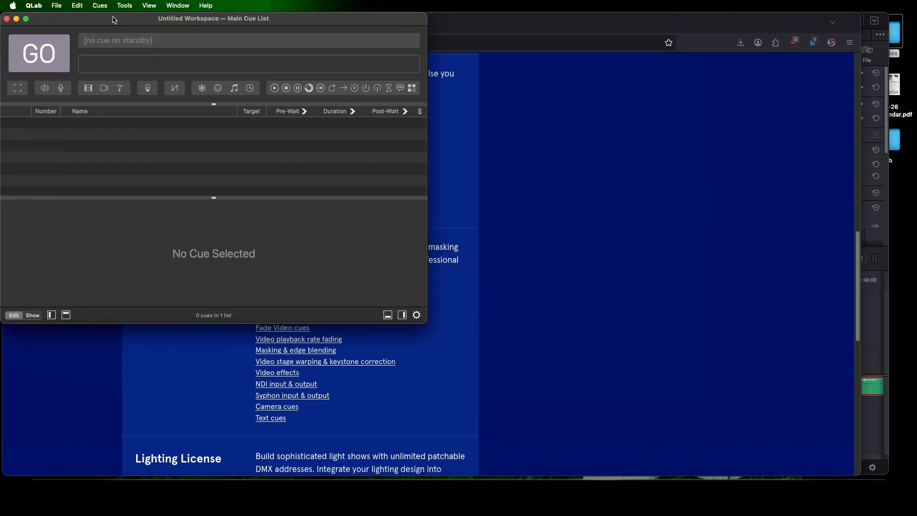
drag(427, 323, 850, 476)
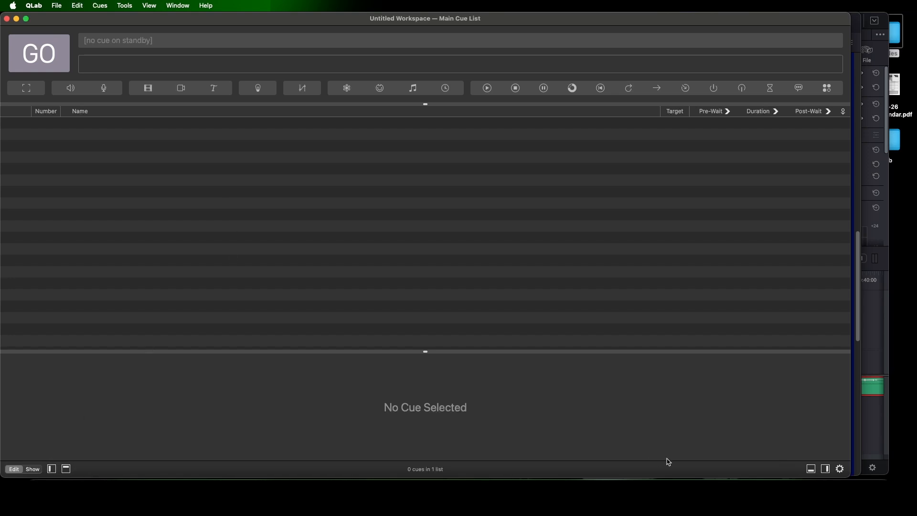
Check the workspace's general settings and open the Qlab audio folder from the desktop
click(841, 469)
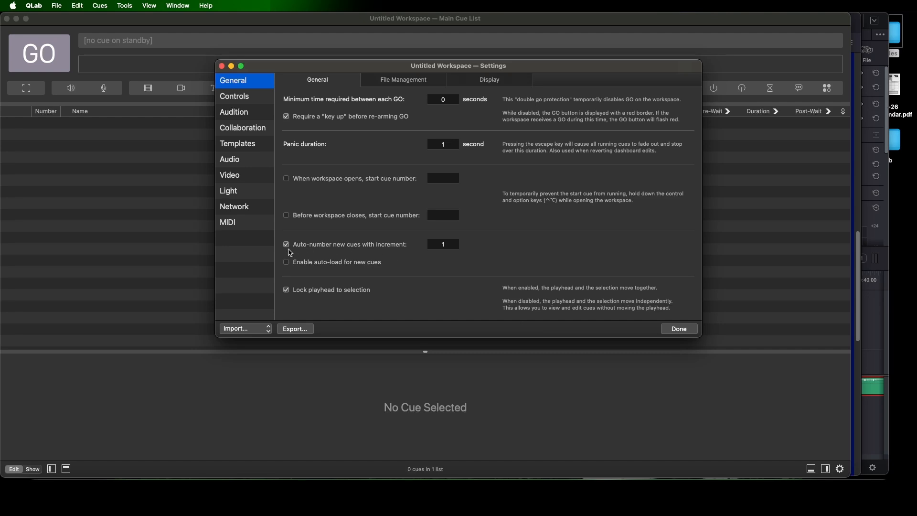
double_click(900, 148)
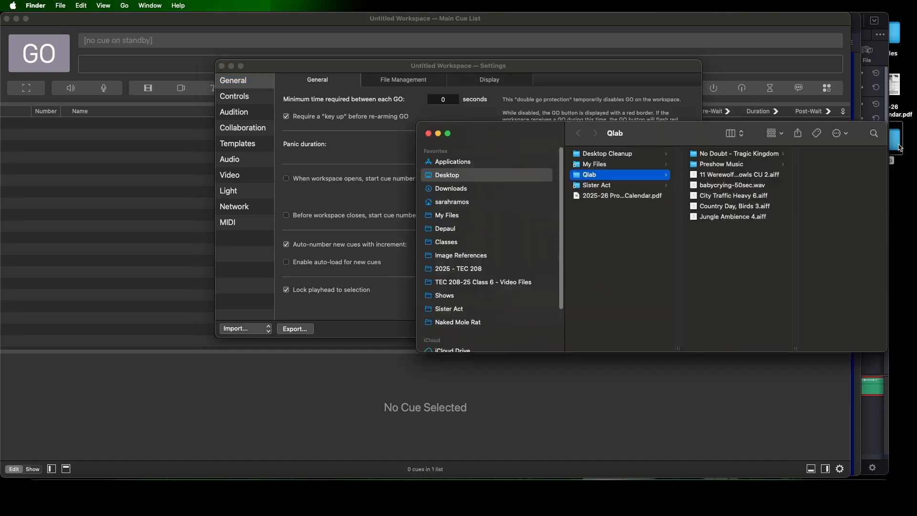
click(324, 76)
click(678, 328)
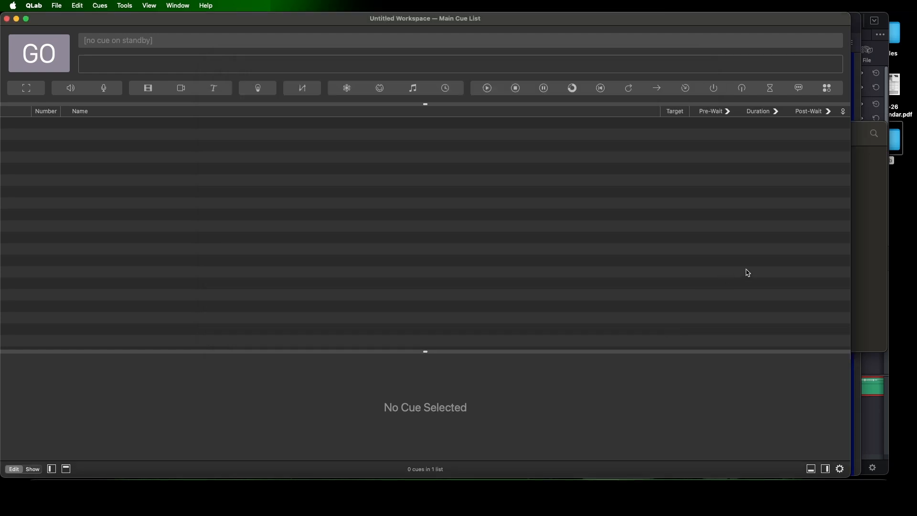
Add the Qlab folder's five loose audio files as cues and move babycrying-50sec.wav below Country Day, Birds 3.aiff
click(866, 234)
drag(755, 233, 143, 205)
click(110, 268)
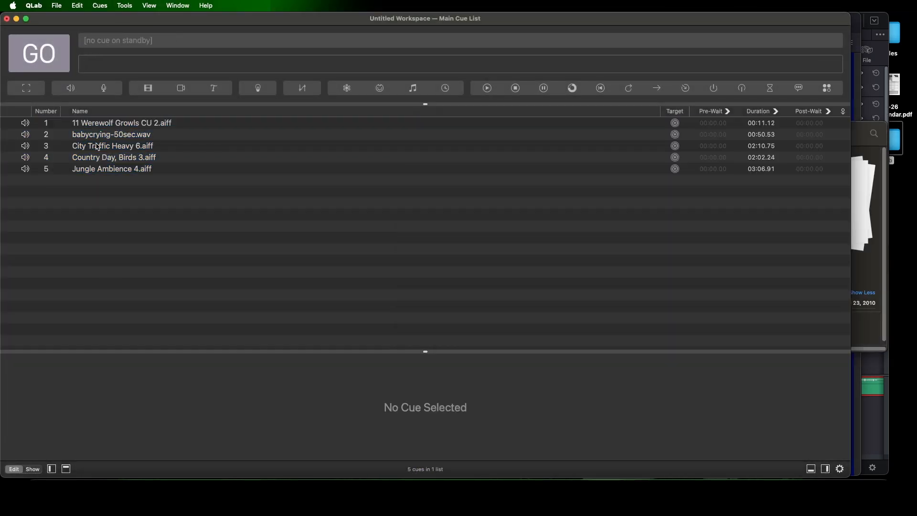
click(51, 127)
drag(113, 137, 139, 166)
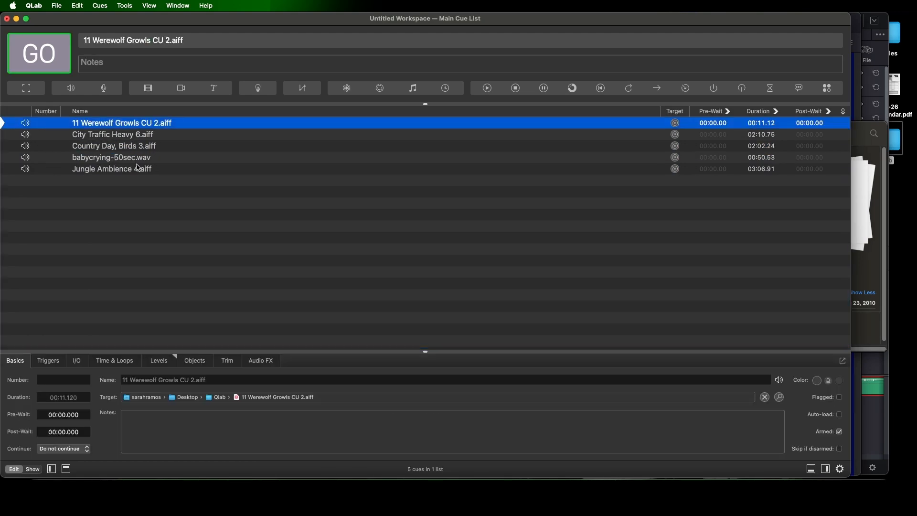
Number the werewolf growls, city traffic and country birds cues 5, 10 and 15
text(5)
click(44, 135)
text(10)
click(51, 147)
text(15)
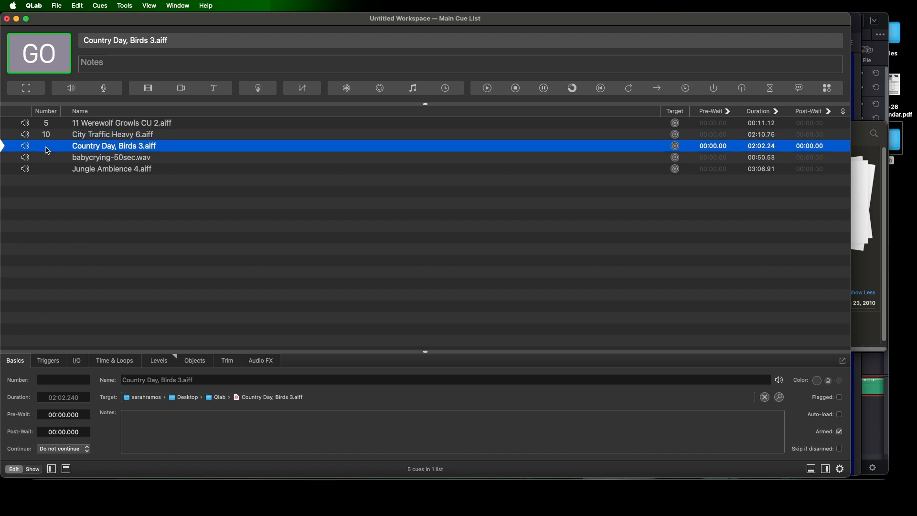
click(52, 170)
click(47, 157)
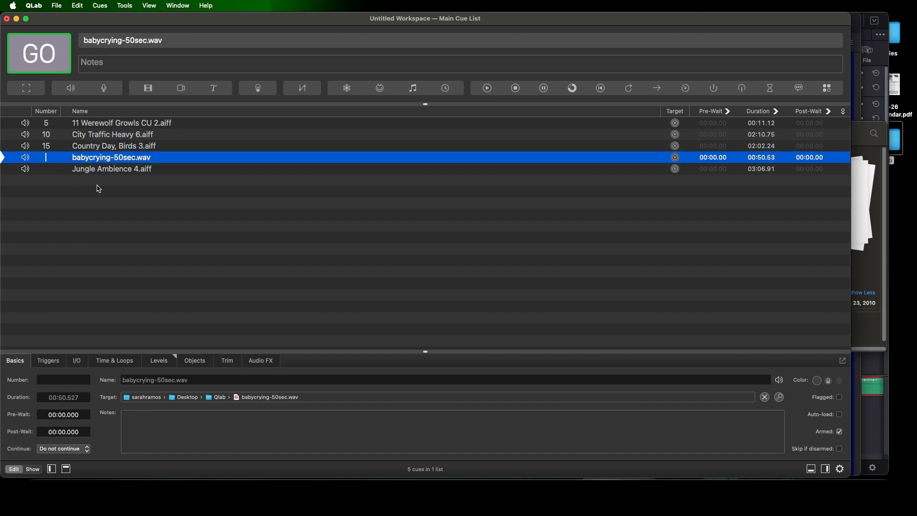
click(99, 188)
Delete all five audio cues from the cue list
click(126, 169)
shift+click(122, 126)
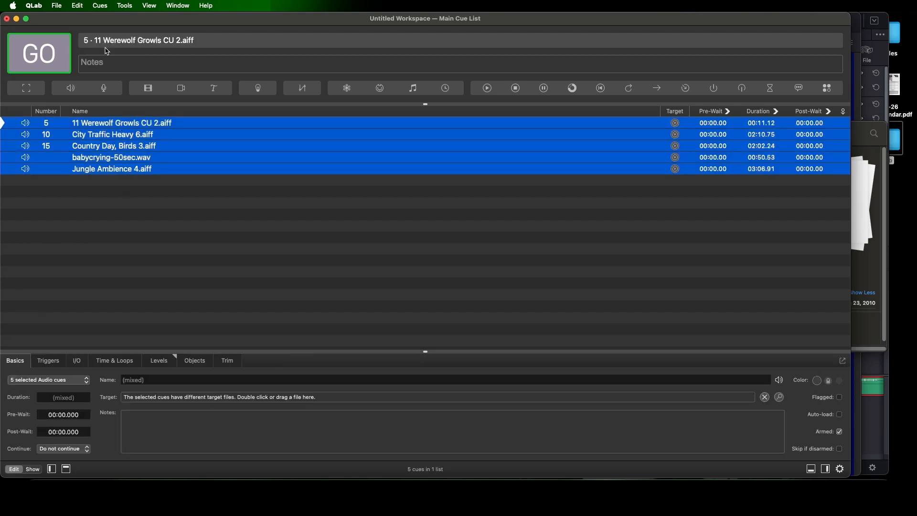
click(78, 6)
click(107, 98)
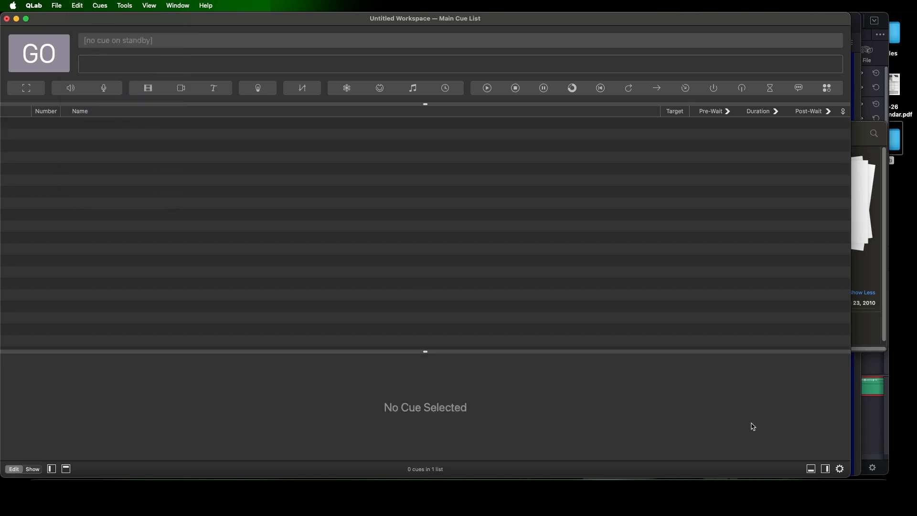
Turn off auto-numbering for new cues and add the five loose audio files from the Qlab folder again
click(840, 469)
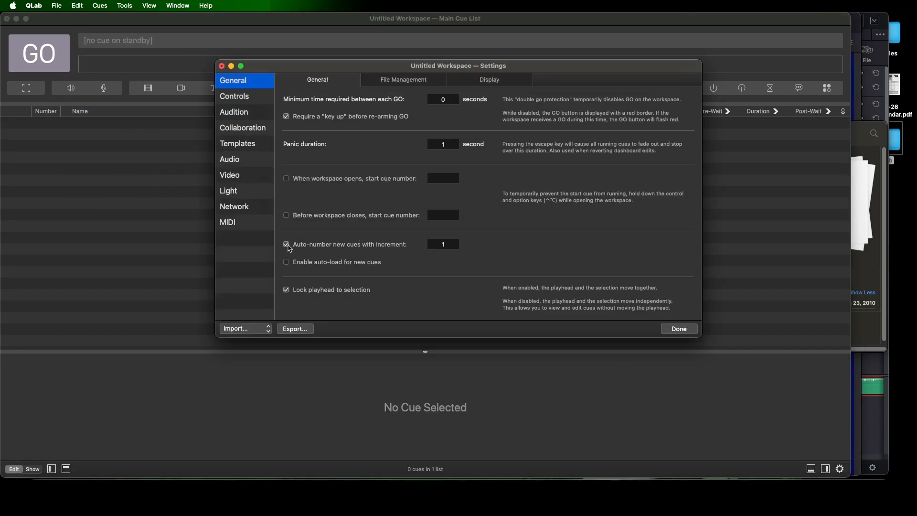
click(679, 328)
click(868, 330)
drag(721, 199, 238, 214)
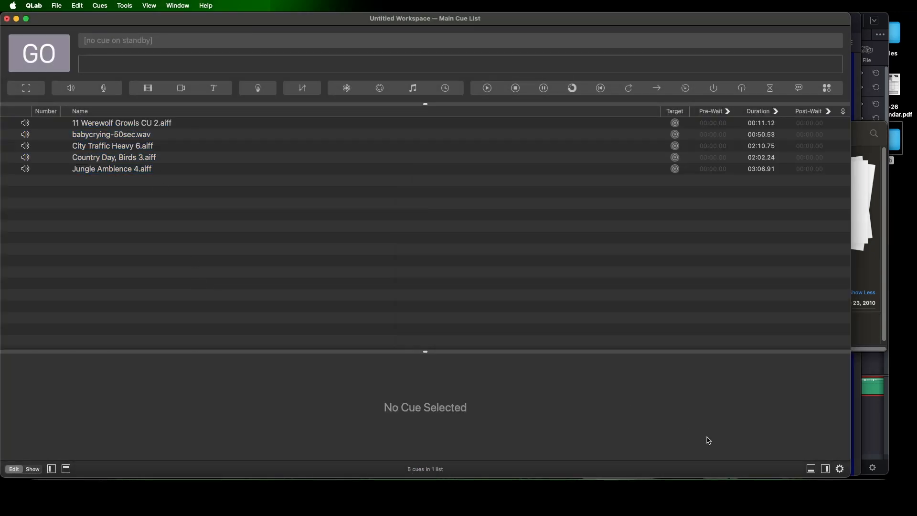
Examine the output devices available for Patch 1 in the workspace's audio settings
click(840, 469)
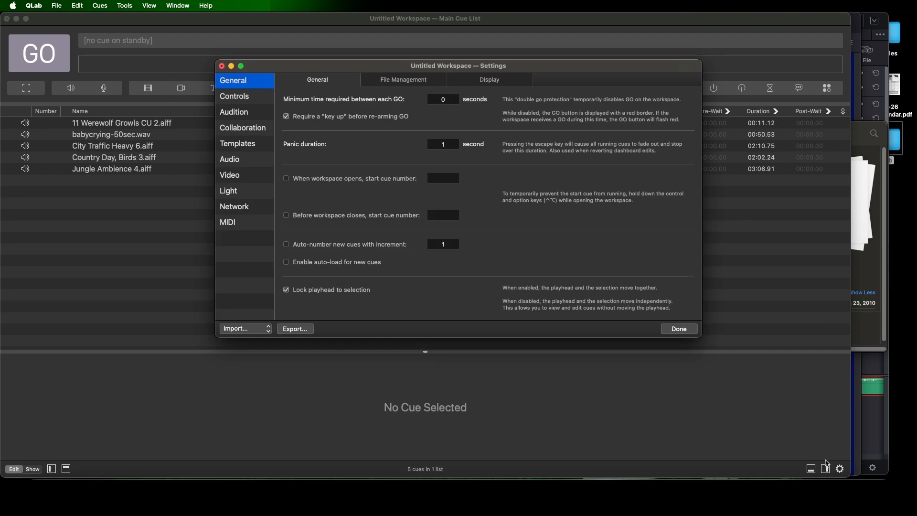
click(246, 163)
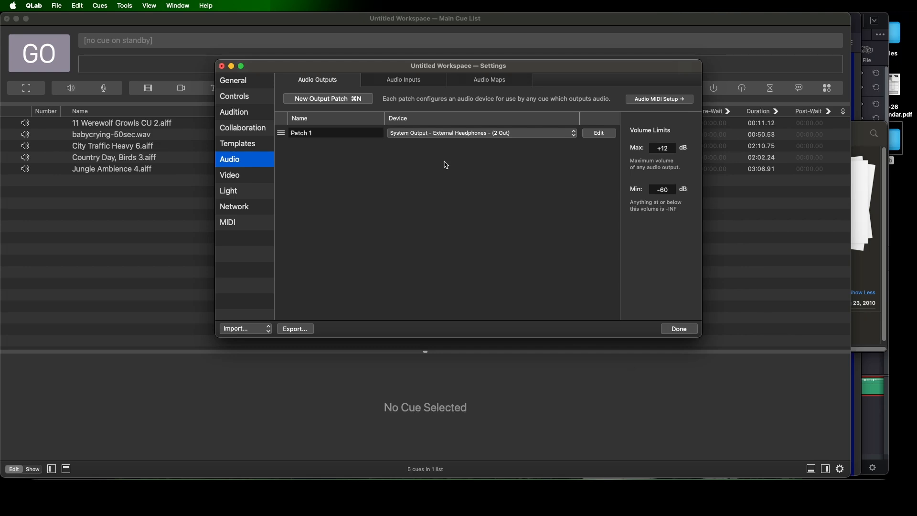
click(576, 134)
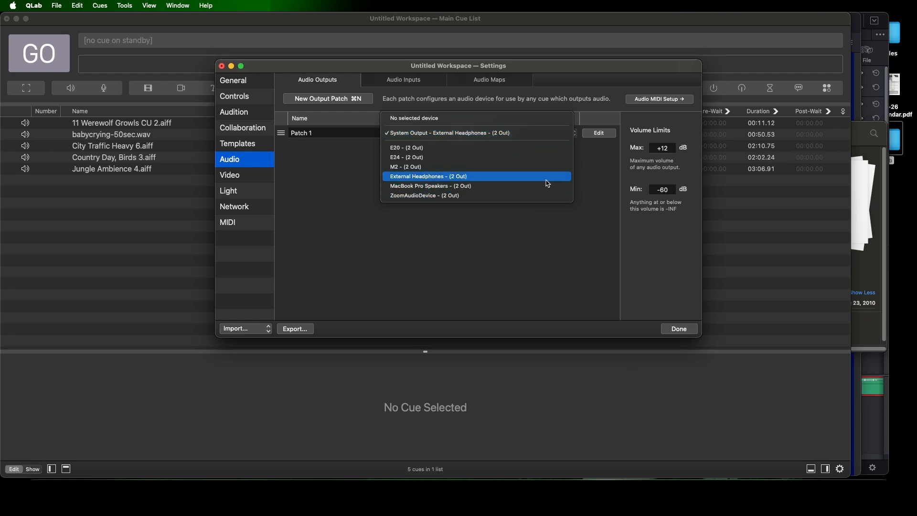
click(600, 182)
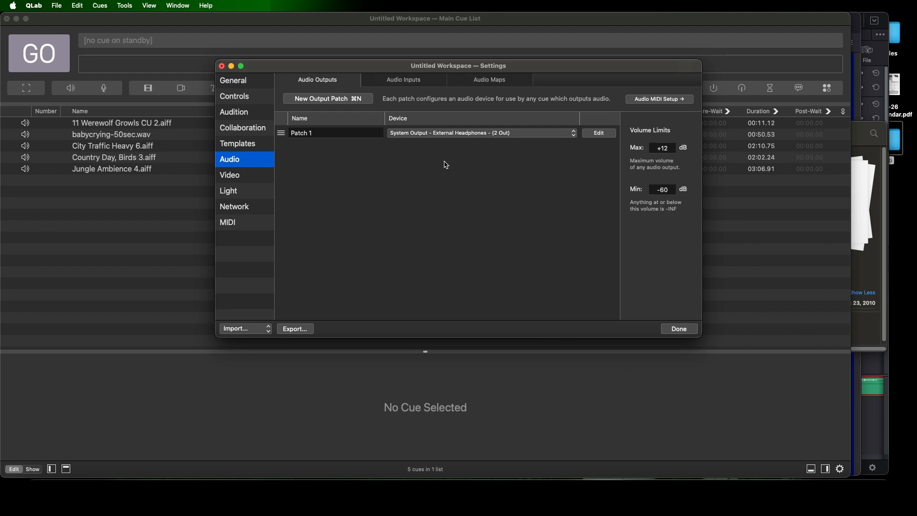
Examine Patch 1's cue outputs, patch routing and device outputs, and close the patch editor
click(598, 135)
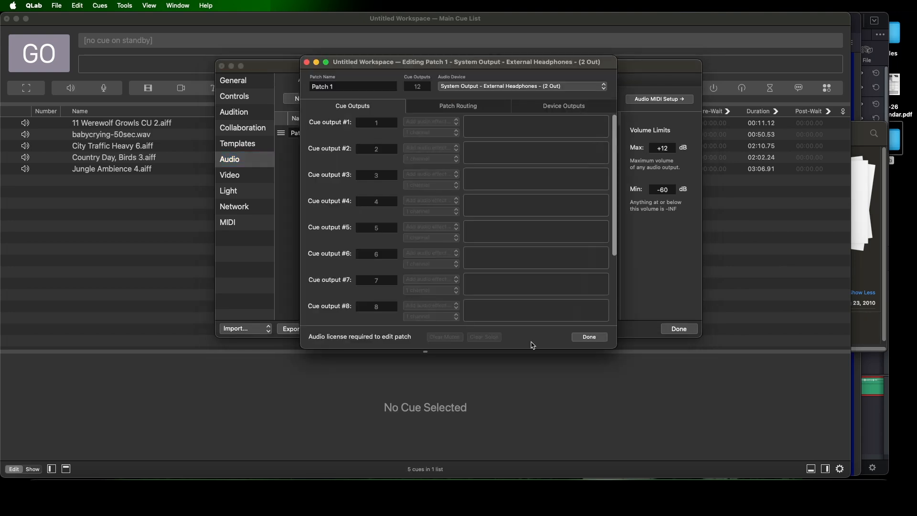
click(466, 103)
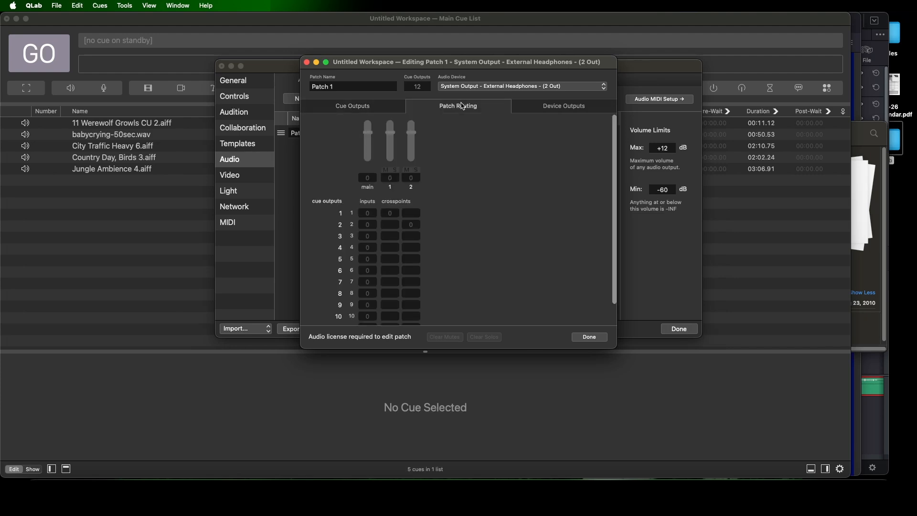
click(544, 110)
click(468, 107)
click(394, 107)
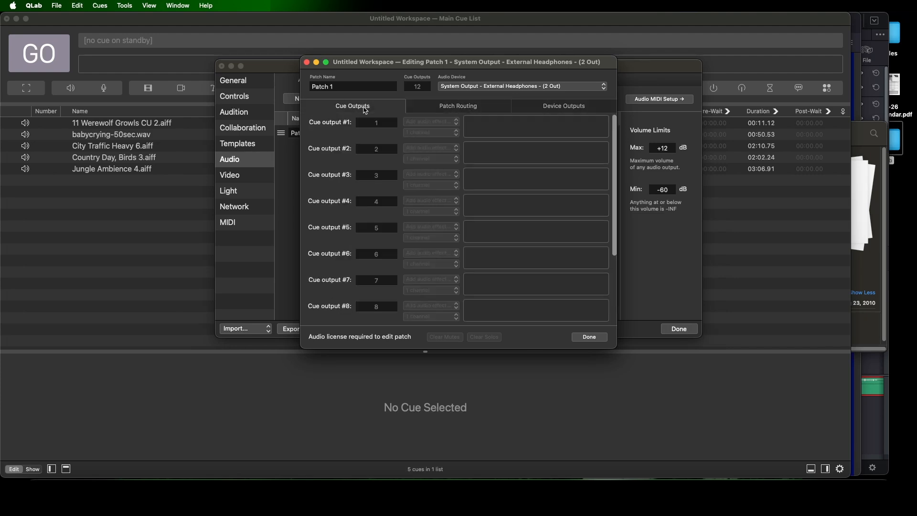
click(587, 337)
In the Audio cue template's levels, silence outputs 1 and 2 and set the main level to -10
click(239, 145)
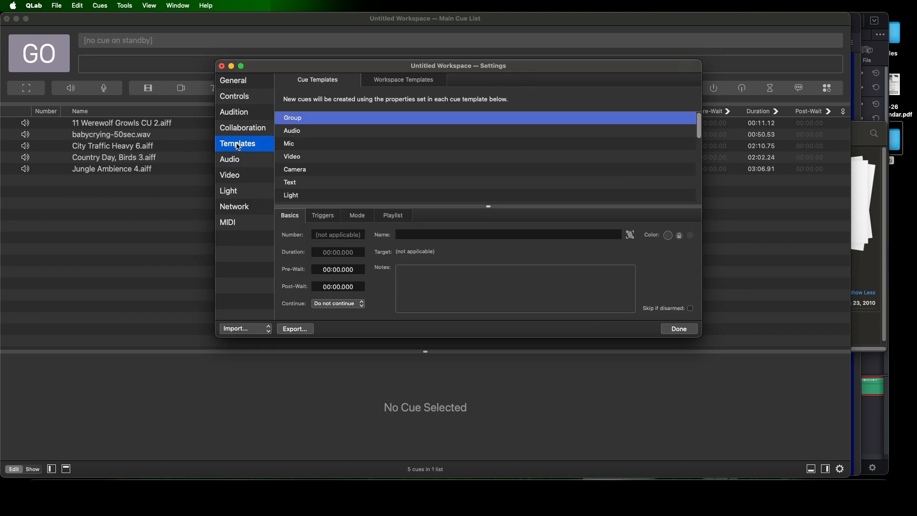
click(300, 131)
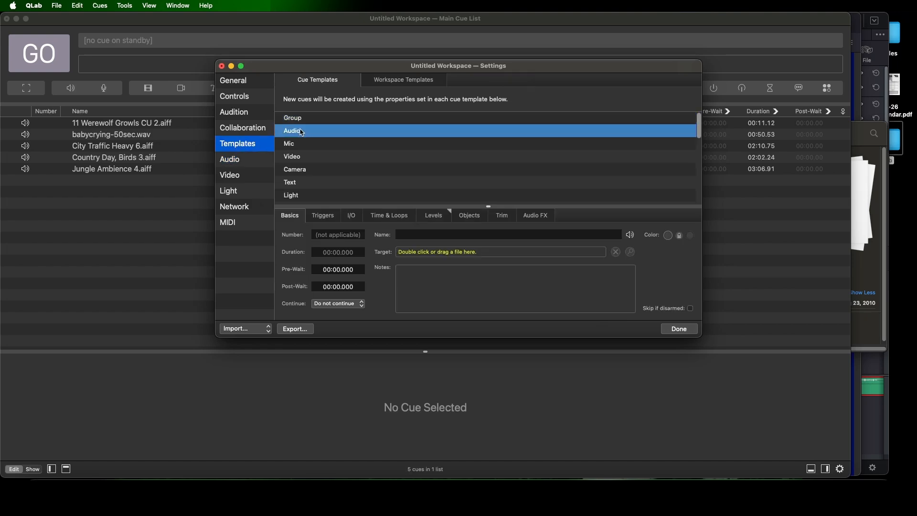
click(432, 216)
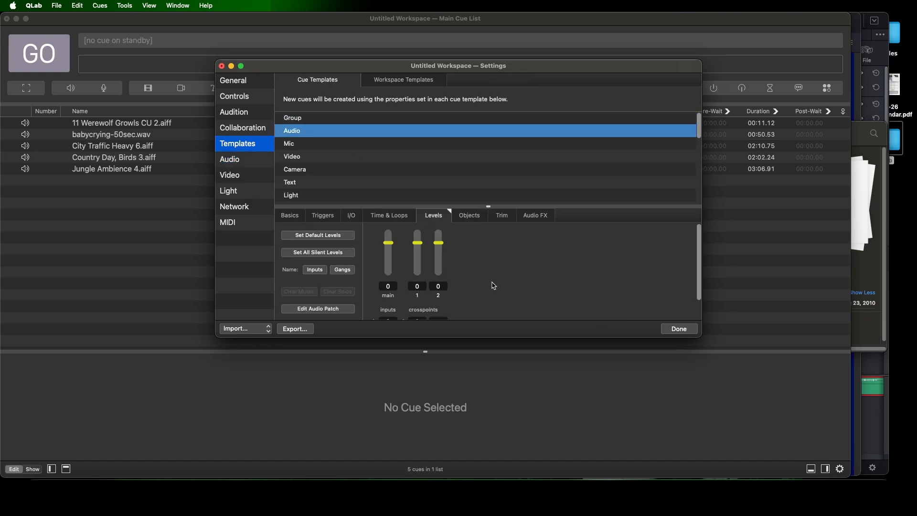
drag(699, 336, 690, 437)
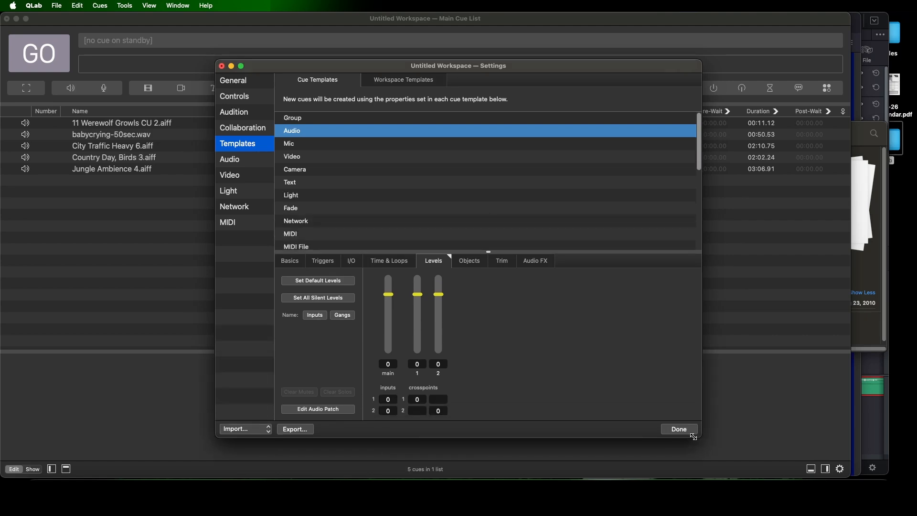
click(418, 353)
click(439, 351)
click(388, 363)
text(-10)
key(Return)
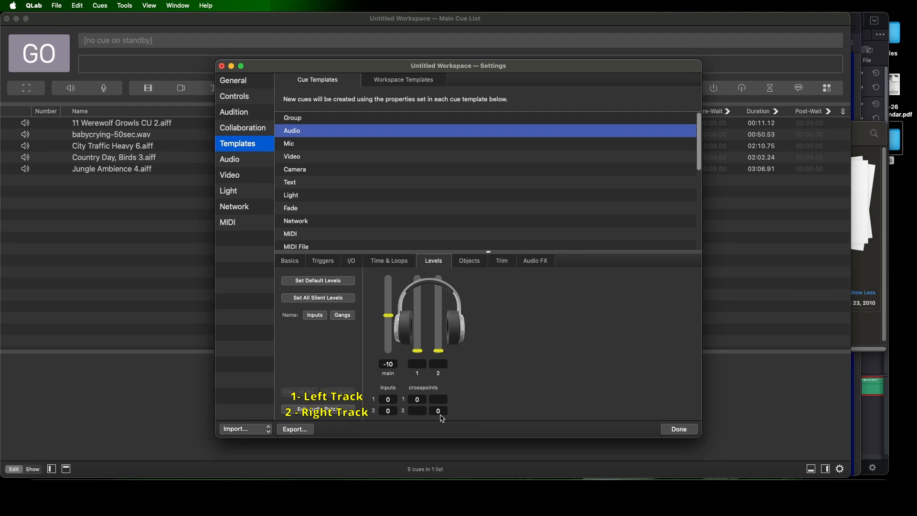
Swap the stereo routing by setting the input 2–output 1 and input 1–output 2 crosspoints to 0 and clearing the other two
click(425, 411)
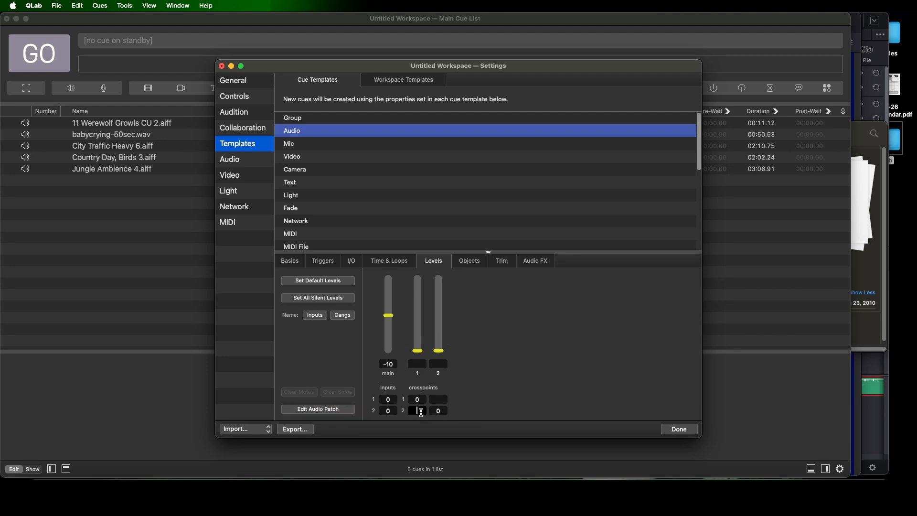
text(0)
click(438, 400)
text(0)
click(421, 400)
key(BackSpace)
click(439, 411)
key(BackSpace)
Restore straight stereo routing with the 1–1 and 2–2 crosspoints at 0 and the two cross-routed crosspoints cleared
click(423, 399)
text(0)
click(438, 411)
text(0)
click(420, 411)
key(BackSpace)
click(438, 399)
key(BackSpace)
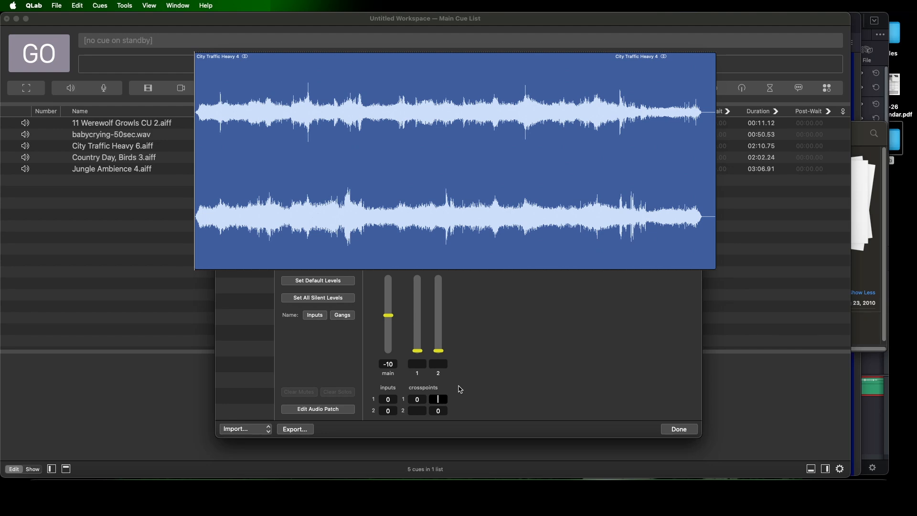
Send both inputs to both outputs by setting the two empty crosspoints to 0
text(0)
key(Tab)
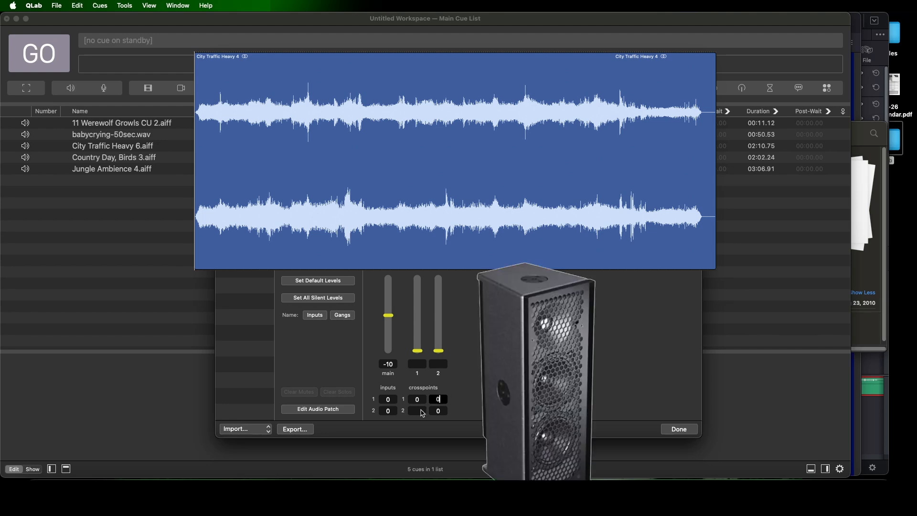
text(0)
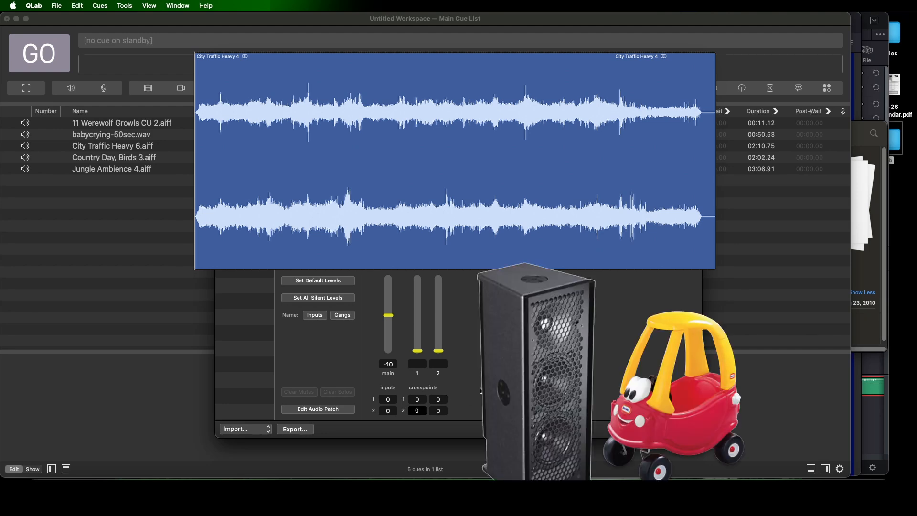
Clear the input 2–output 1 and input 1–output 2 crosspoints
key(BackSpace)
click(443, 400)
key(BackSpace)
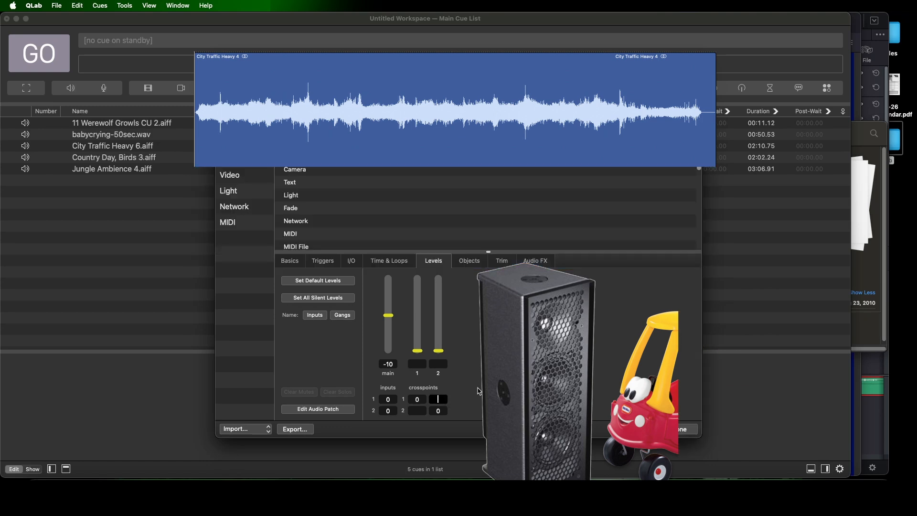
Gang outputs 1 and 2 of the audio cue template together as A and test the linked faders
click(343, 315)
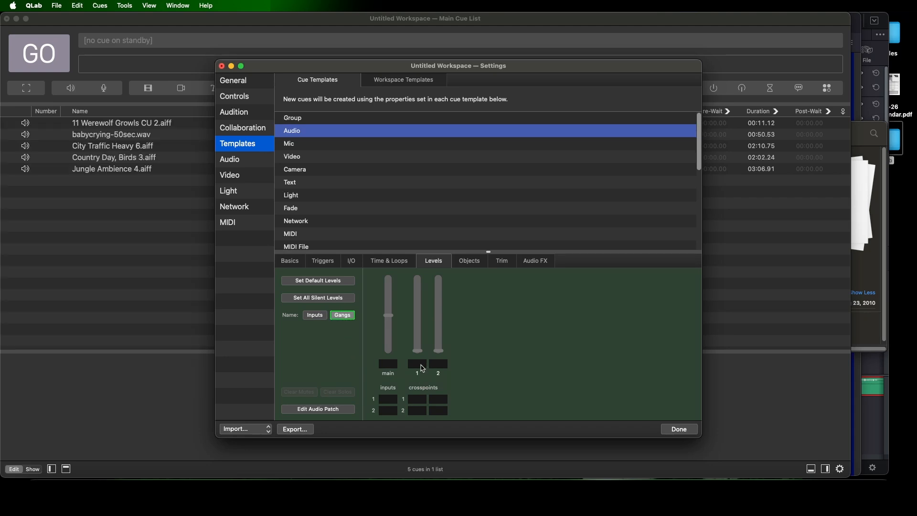
click(421, 364)
text(A)
click(439, 364)
text(A)
click(343, 315)
drag(419, 351, 419, 385)
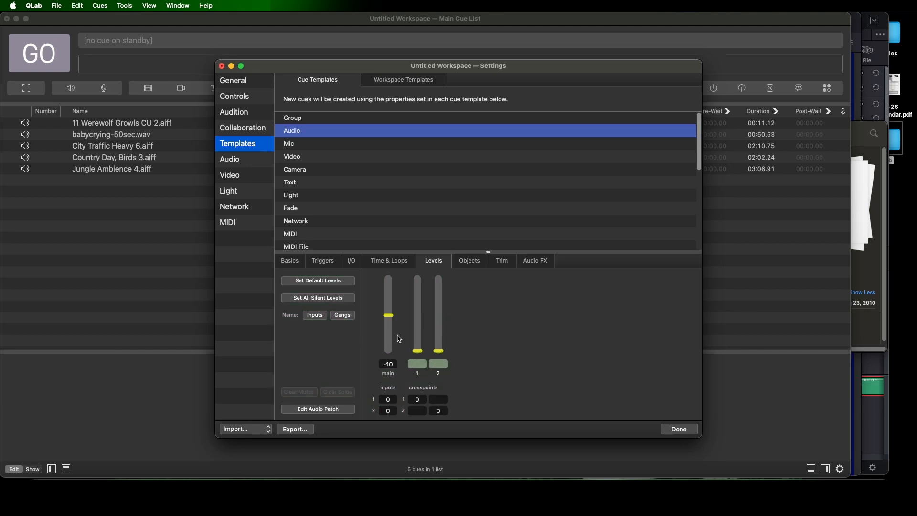
Change the gang name of outputs 1 and 2 to Ham and test their linked faders
click(343, 317)
click(420, 364)
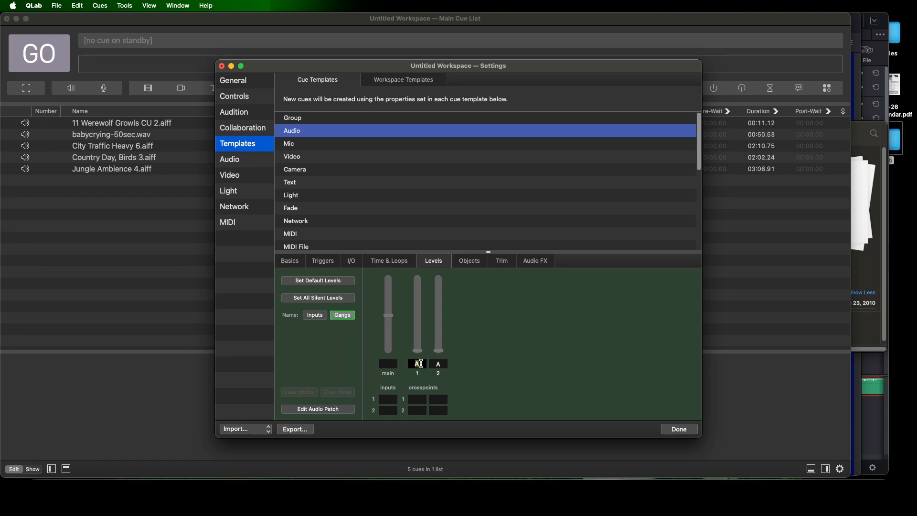
text(Ham)
click(442, 364)
text(Ham)
click(343, 316)
drag(418, 351, 419, 377)
Assign outputs 1 and 2 to separate gangs named 1 and 2
click(344, 315)
click(420, 365)
text(1)
click(437, 366)
text(2)
key(Return)
Return outputs 1 and 2 to one shared gang and finish the workspace settings
click(350, 316)
click(343, 316)
click(441, 365)
click(353, 317)
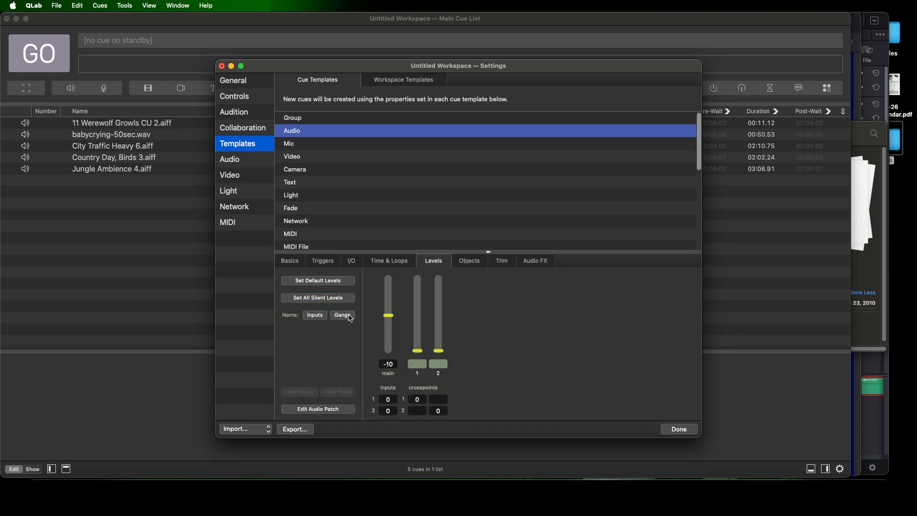
click(680, 430)
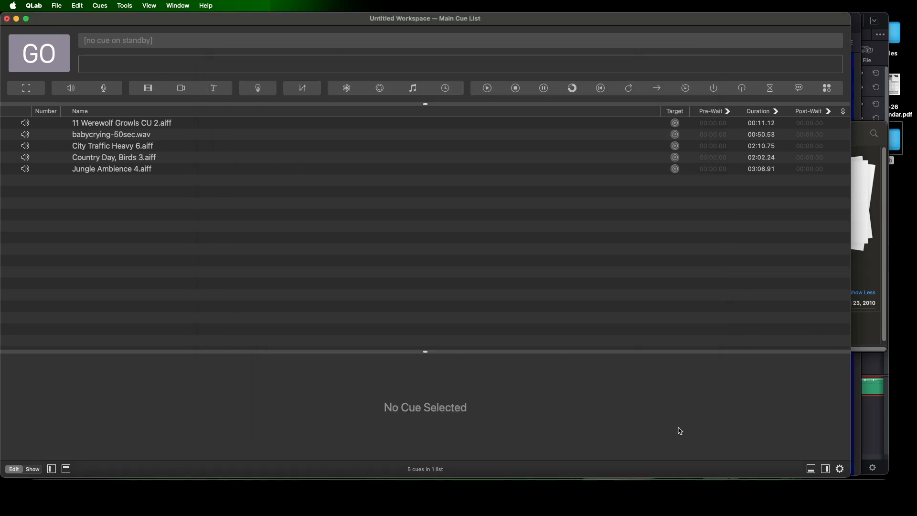
Apply the default levels to the 11 Werewolf Growls CU 2 cue, and to all five audio cues together
click(182, 126)
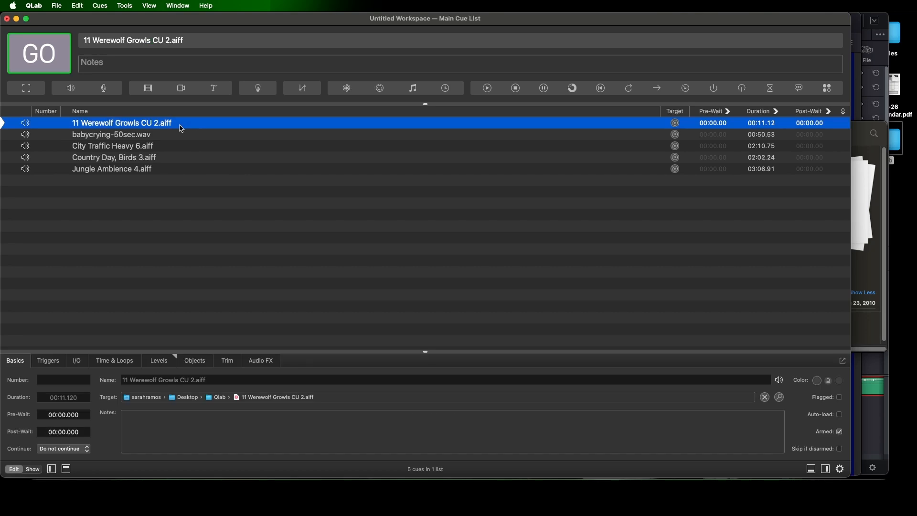
click(172, 364)
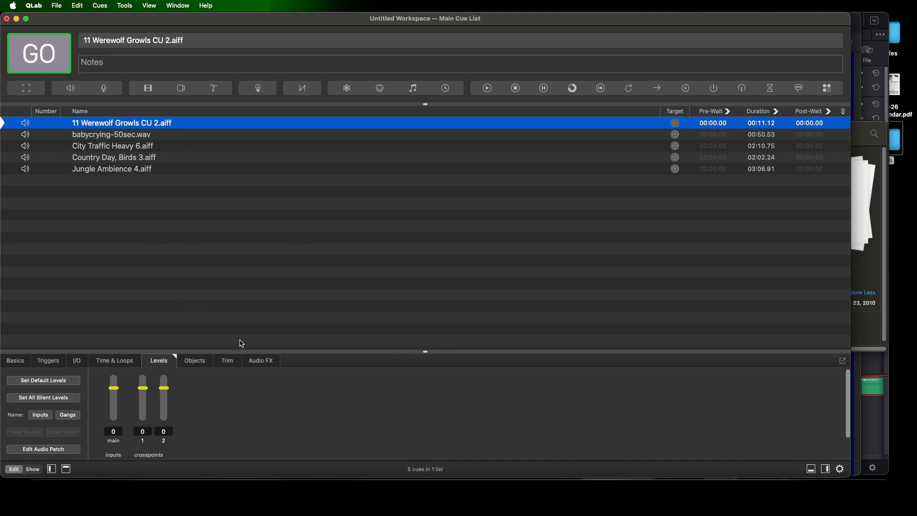
drag(420, 352, 420, 310)
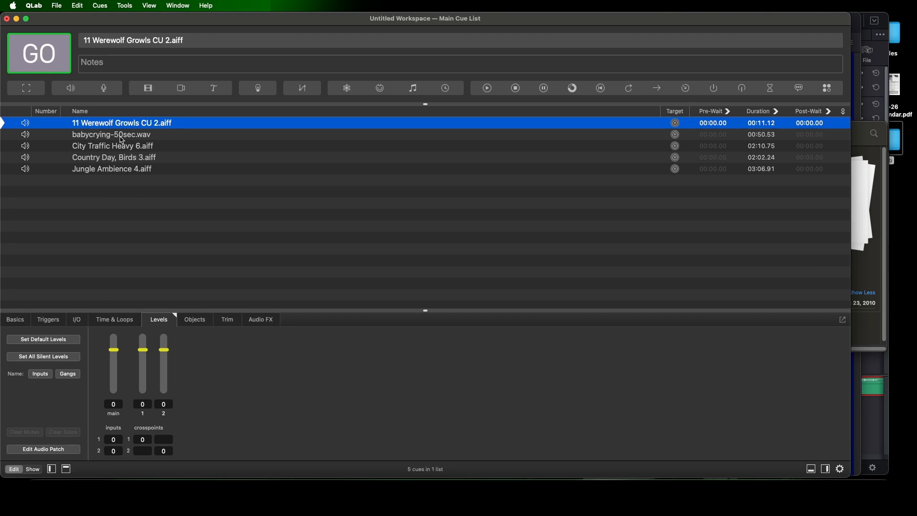
click(42, 341)
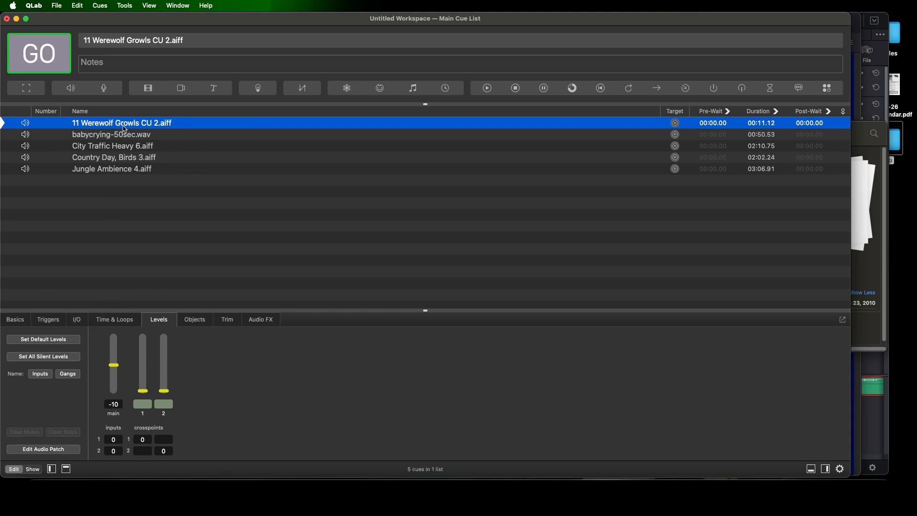
shift+click(119, 171)
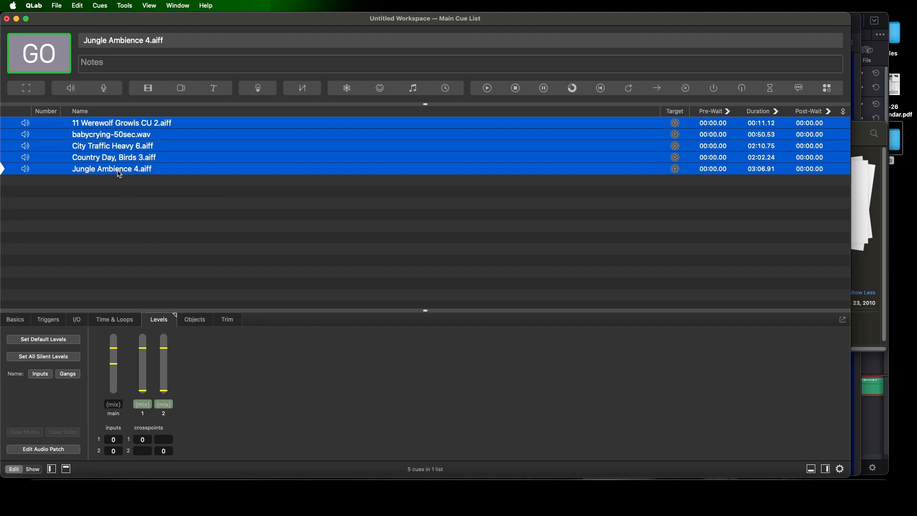
click(58, 343)
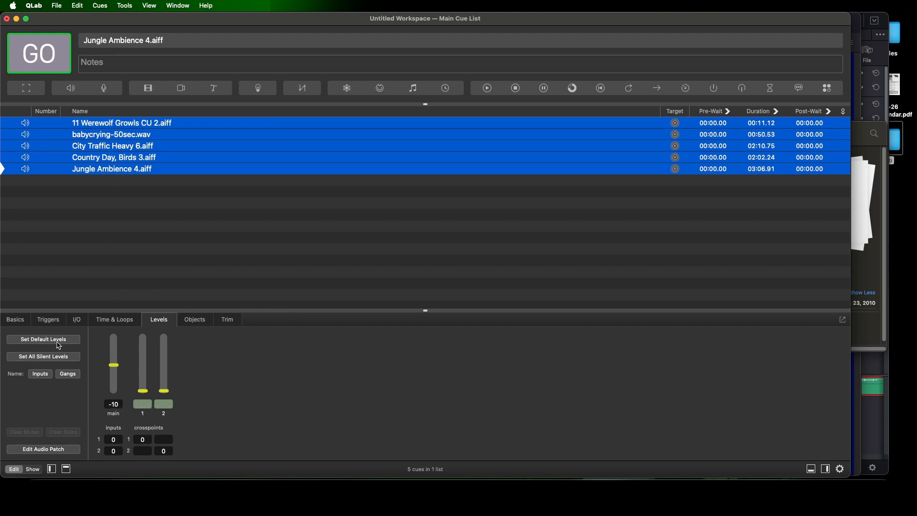
Start the Jungle Ambience 4 cue and raise its ganged outputs 1 and 2 to -5 while it plays
click(166, 241)
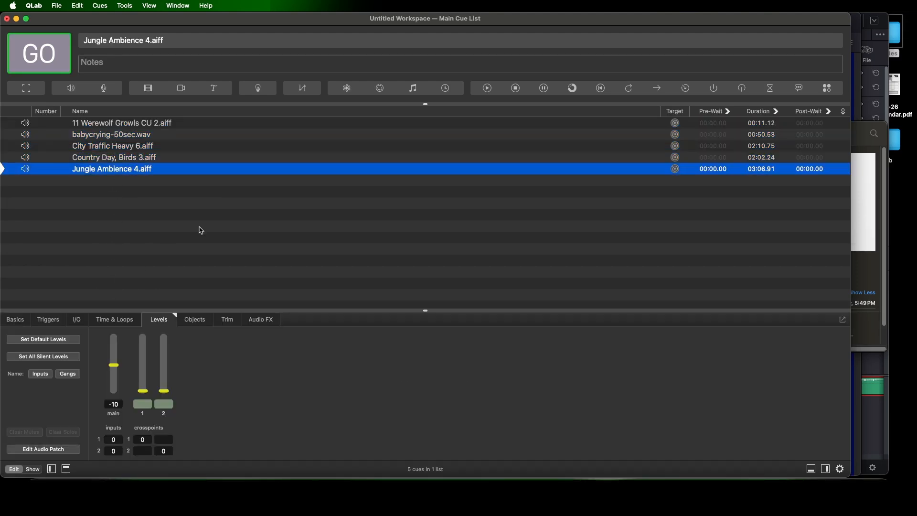
click(201, 230)
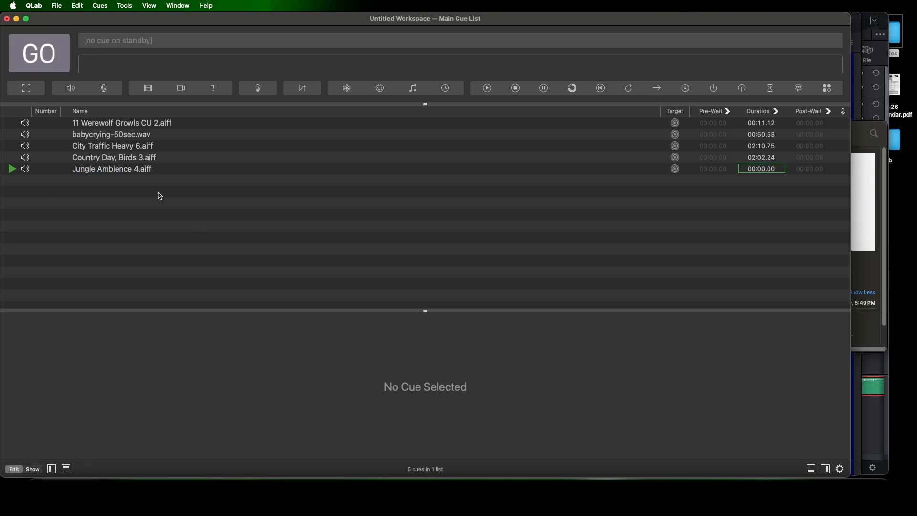
click(149, 172)
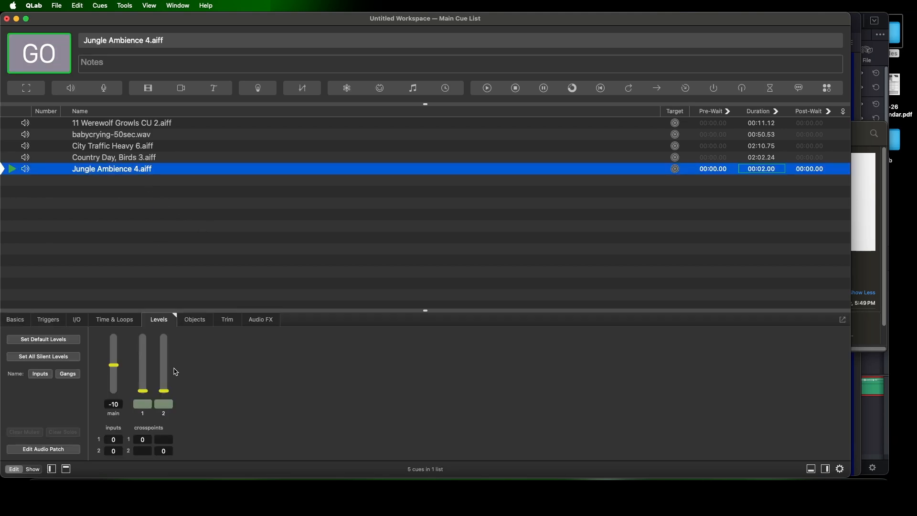
click(166, 390)
drag(167, 394, 166, 366)
click(148, 405)
text(5)
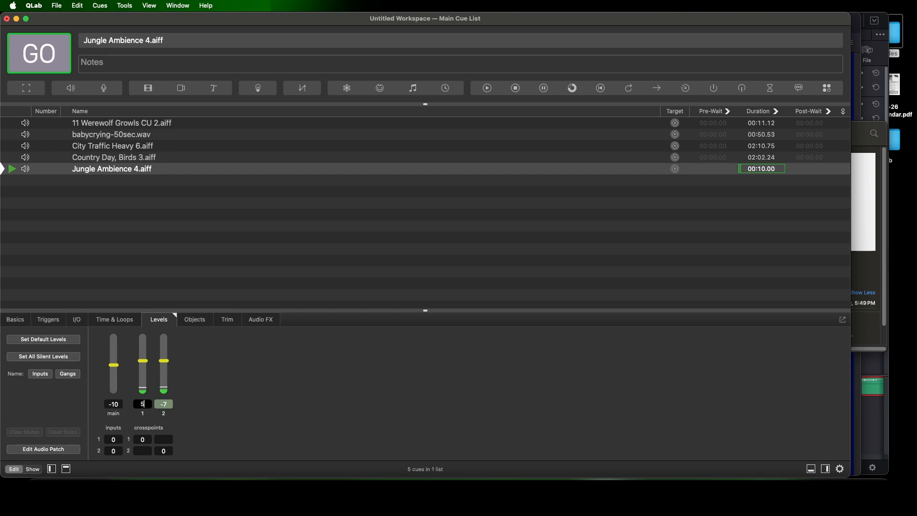
key(Return)
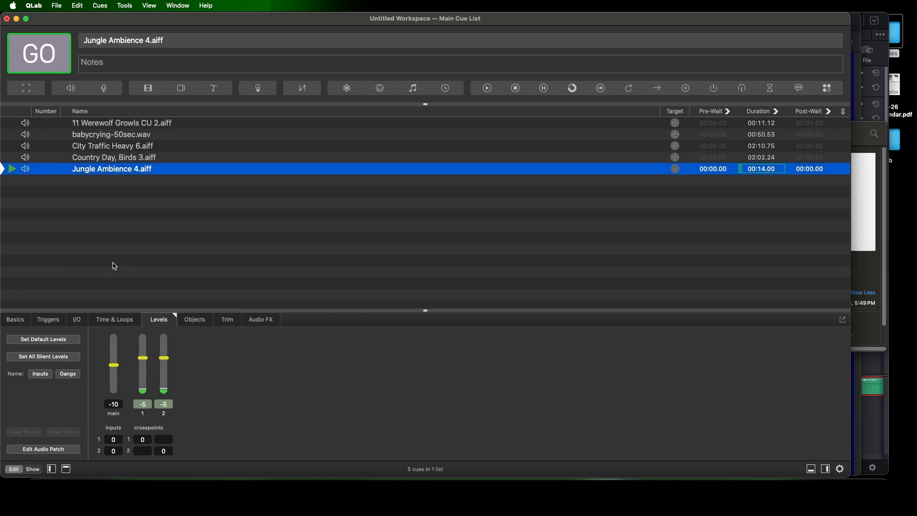
Audition different levels with the ganged output faders, ending at about -7.5, and stop the playback
drag(145, 359, 498, 50)
drag(144, 344, 144, 361)
click(143, 404)
key(Escape)
key(Escape)
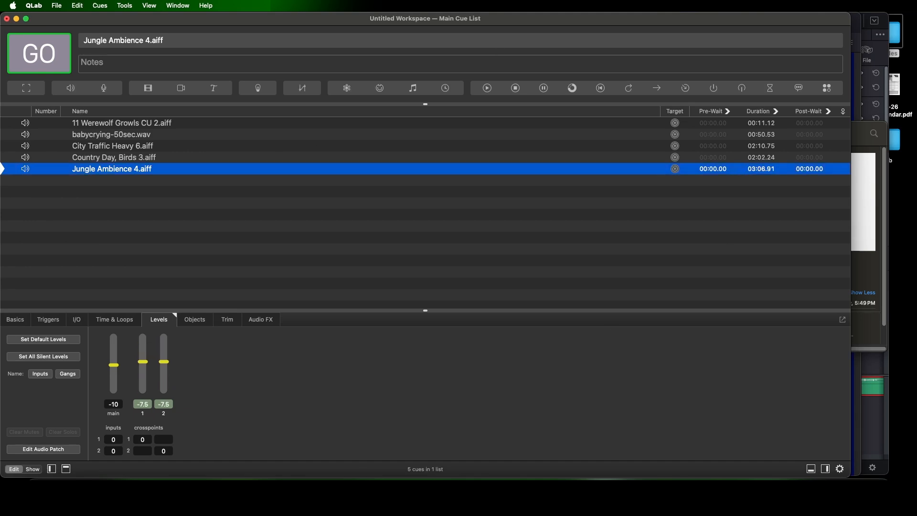
Set Jungle Ambience 4's ganged outputs 1 and 2 to -5
click(145, 404)
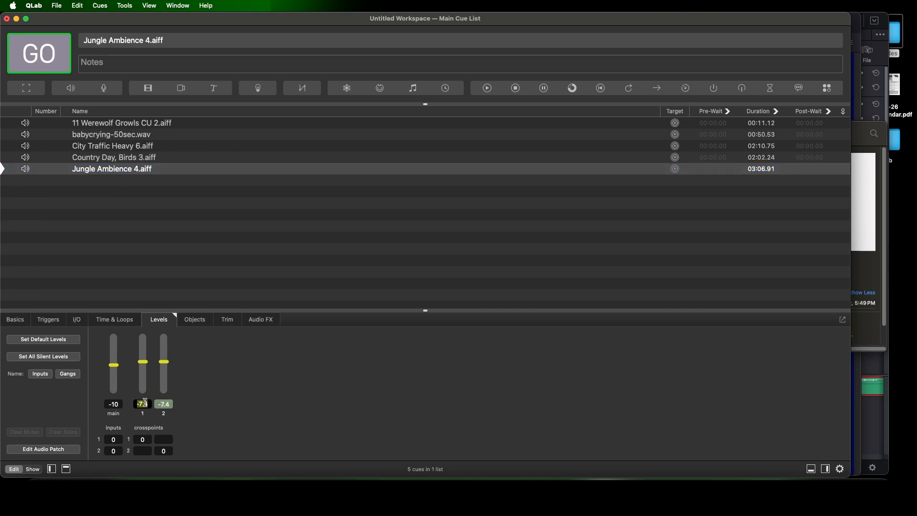
text(-5)
key(Return)
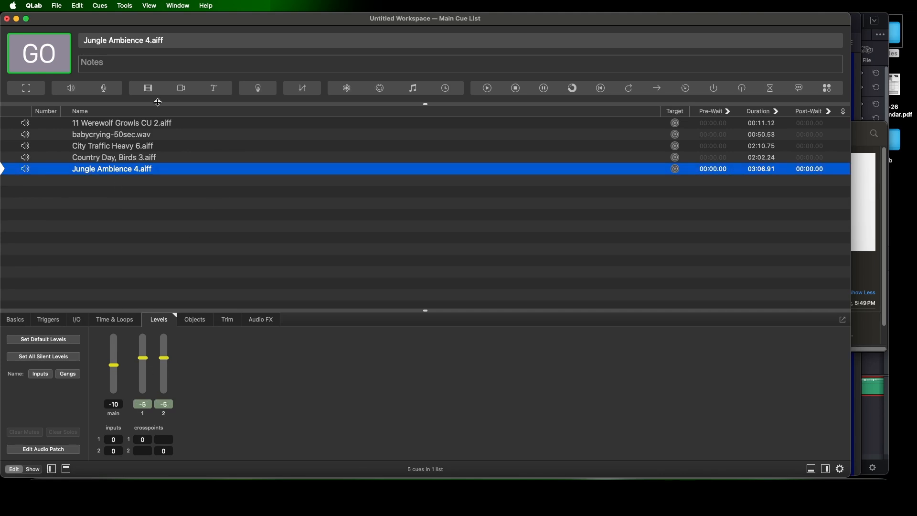
Show the toolbox and add a Fade cue directly below Jungle Ambience 4
click(101, 6)
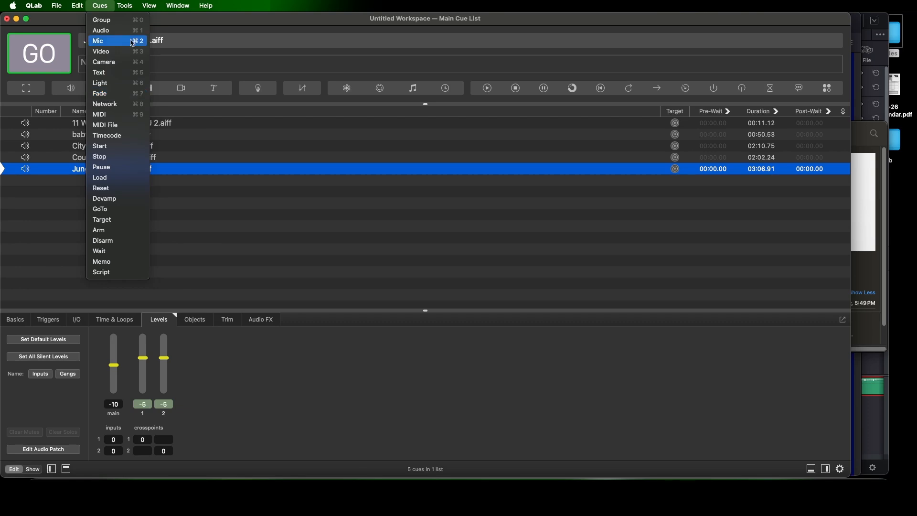
mouse_move(143, 8)
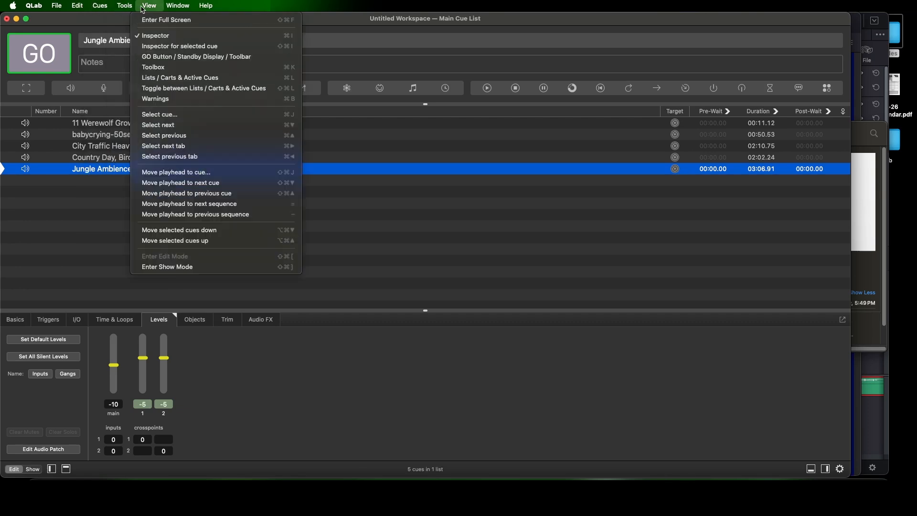
click(154, 68)
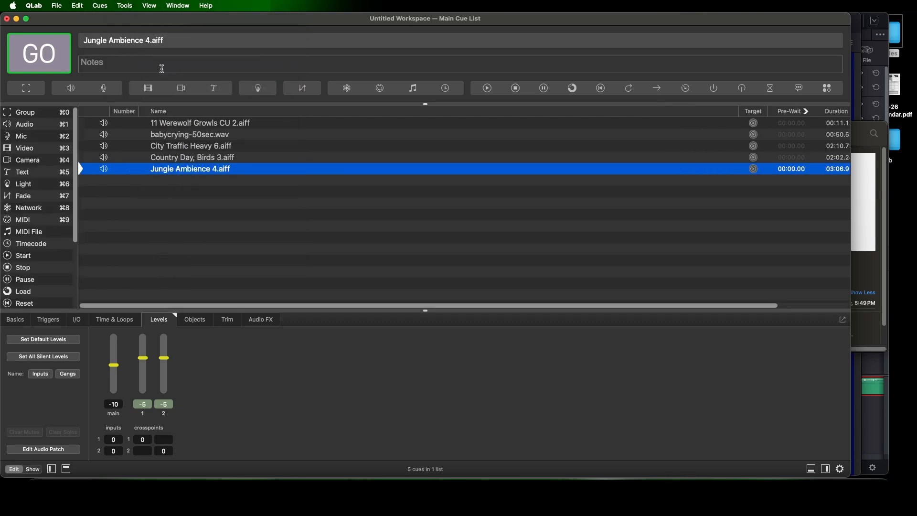
click(24, 201)
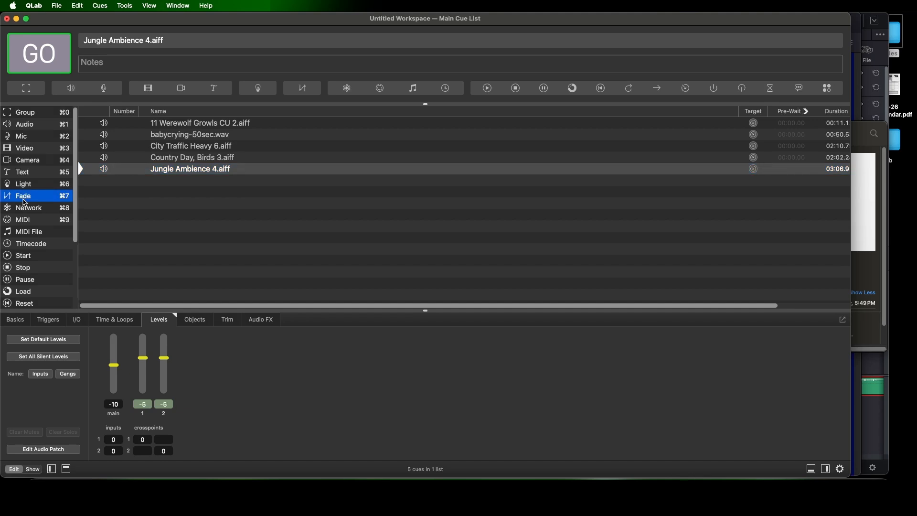
drag(24, 201, 161, 191)
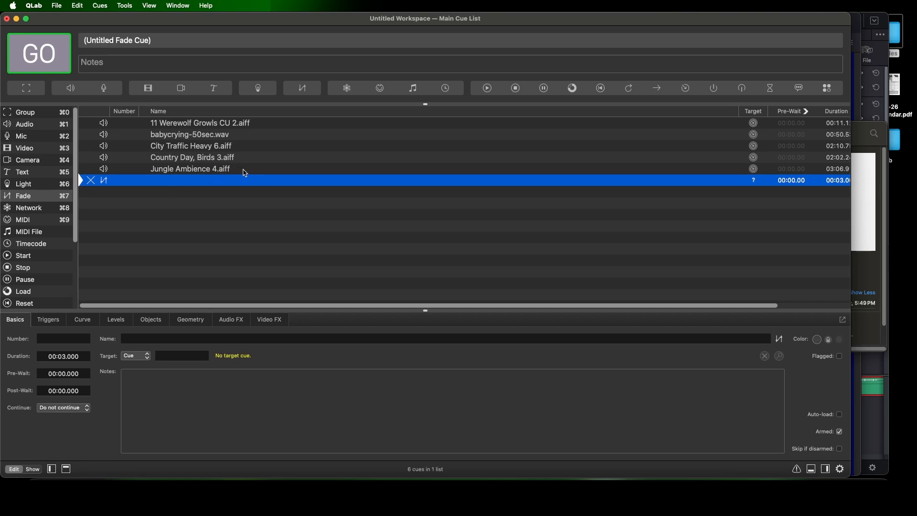
Assign Jungle Ambience 4 as the target of the new Fade cue
click(193, 170)
drag(192, 173, 754, 186)
click(211, 182)
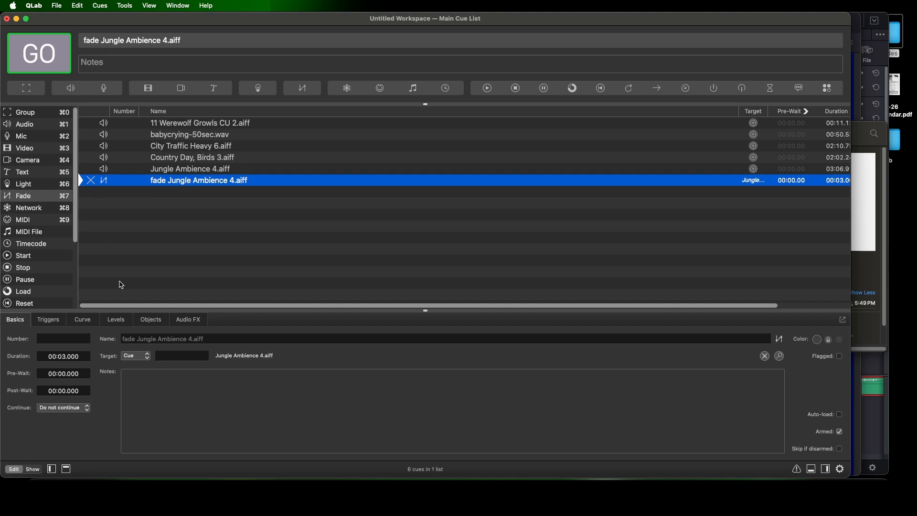
Set the Fade cue's levels and gangs from its target cue
click(125, 324)
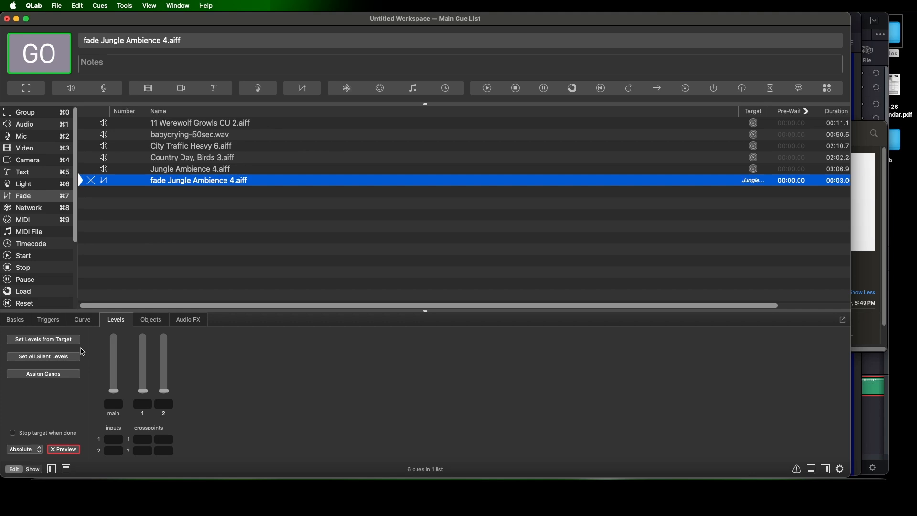
click(61, 343)
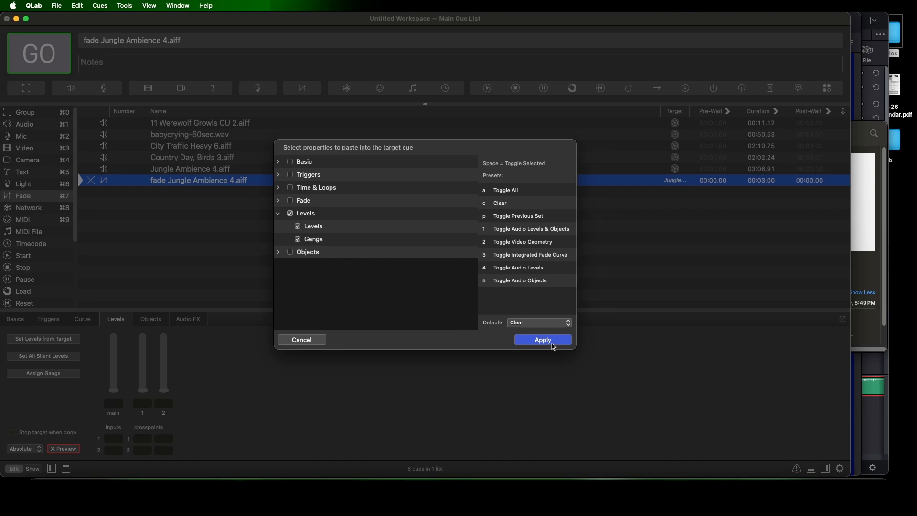
click(552, 343)
Activate the Fade cue's output 1 and 2 levels at -5 and its main level at -10
click(143, 362)
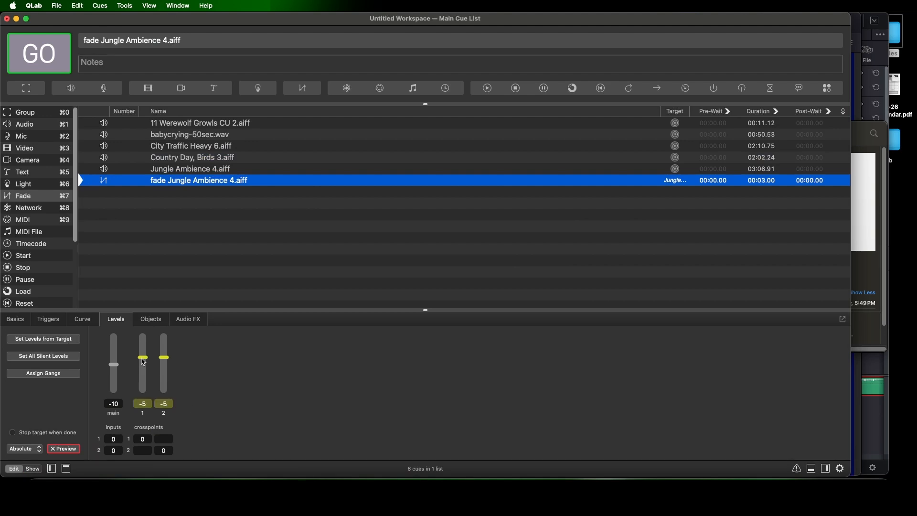
click(116, 368)
click(113, 403)
text(10)
key(Return)
Lower Jungle Ambience 4's ganged outputs to silence and play the cue followed by its fade
click(212, 171)
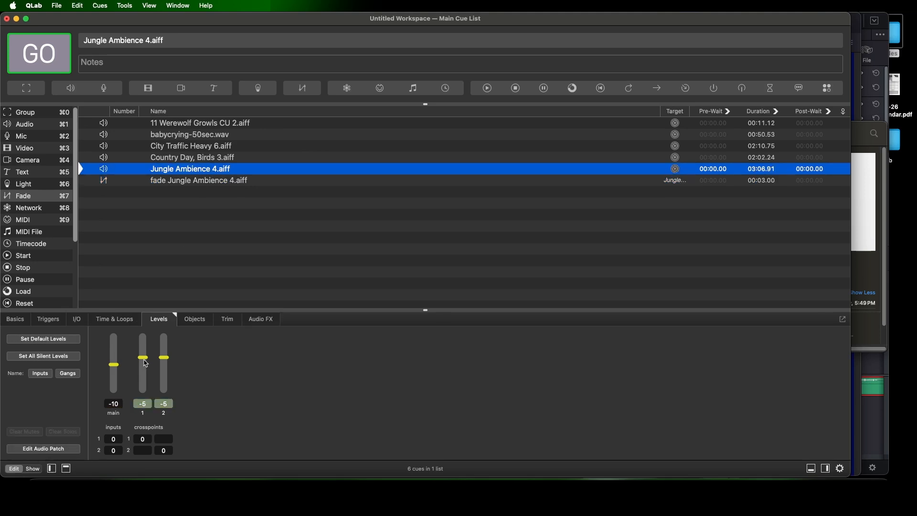
drag(144, 359, 146, 395)
click(232, 184)
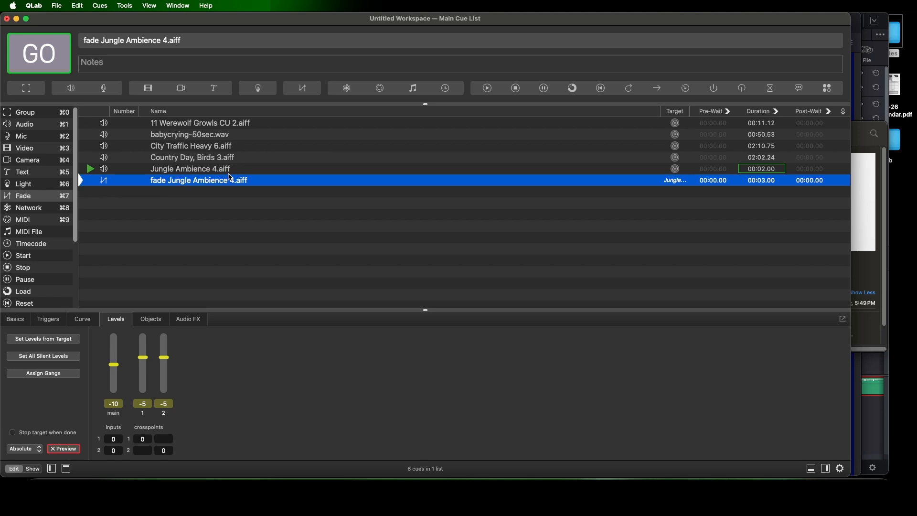
key(space)
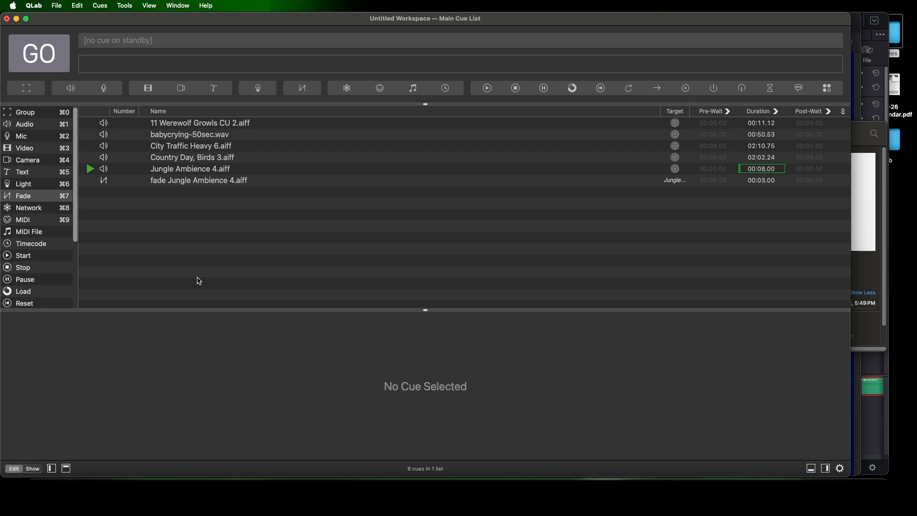
Set the duration of the Jungle Ambience 4 fade cue to 6 seconds
click(211, 185)
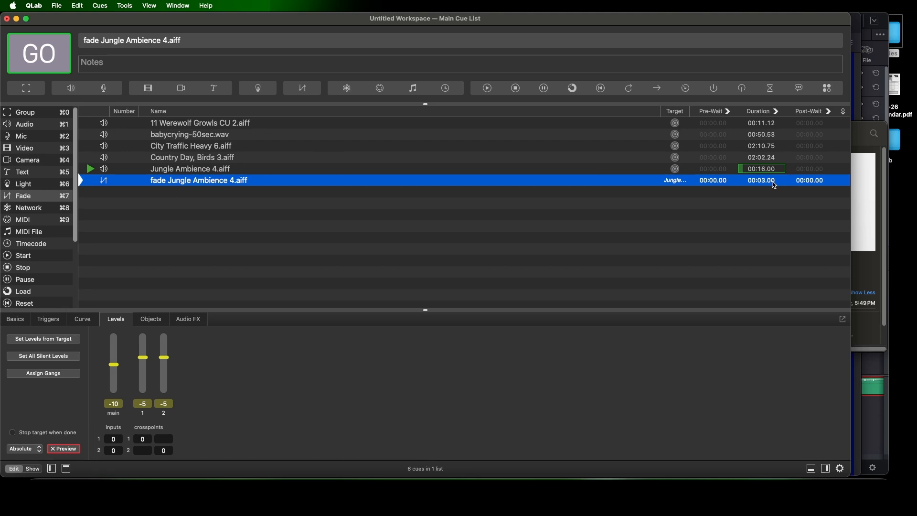
double_click(774, 182)
text(6)
key(Return)
Try a fade duration of 26 seconds and return it to 6 seconds
double_click(780, 185)
text(26)
key(Return)
double_click(773, 185)
text(6)
key(Return)
Add a second Fade cue targeting Jungle Ambience 4, with its main level at -INF and the target stopped when done
drag(35, 199, 161, 203)
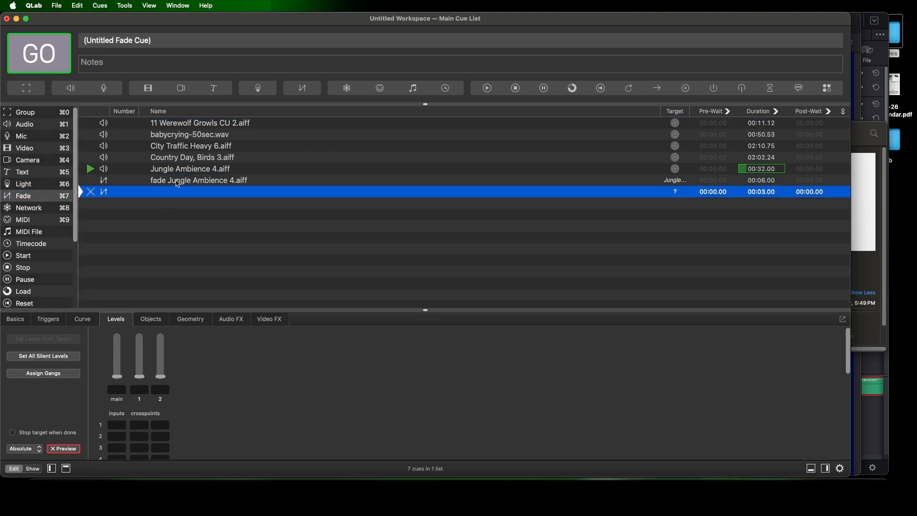
drag(188, 168, 670, 196)
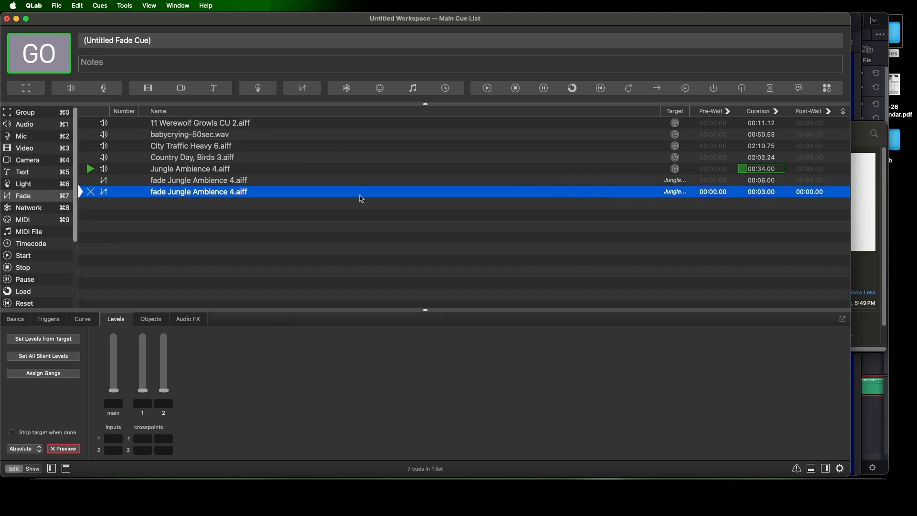
click(115, 395)
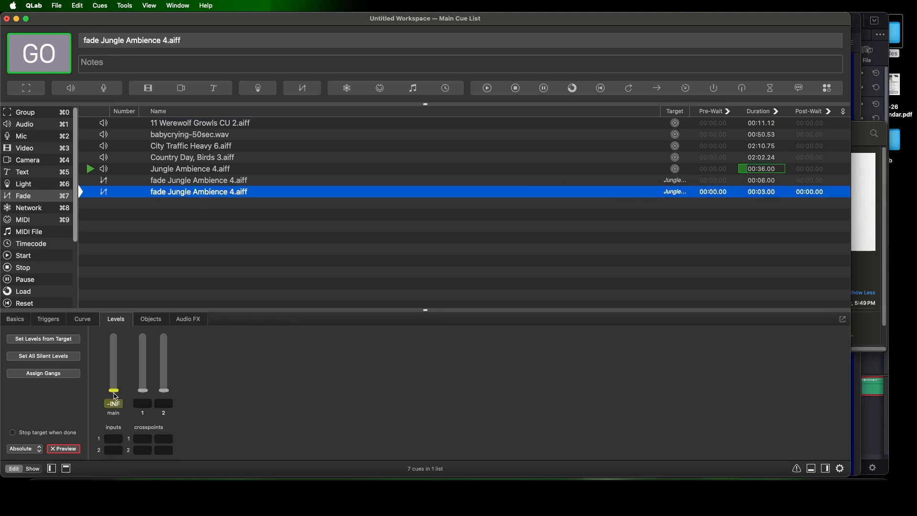
click(14, 433)
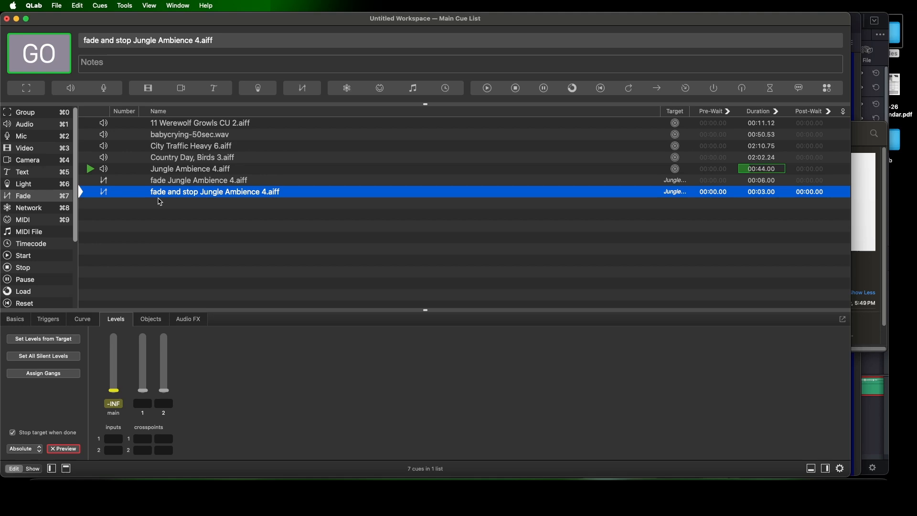
Play Jungle Ambience 4 followed by its fade-in cue and its fade-and-stop cue
click(179, 174)
key(space)
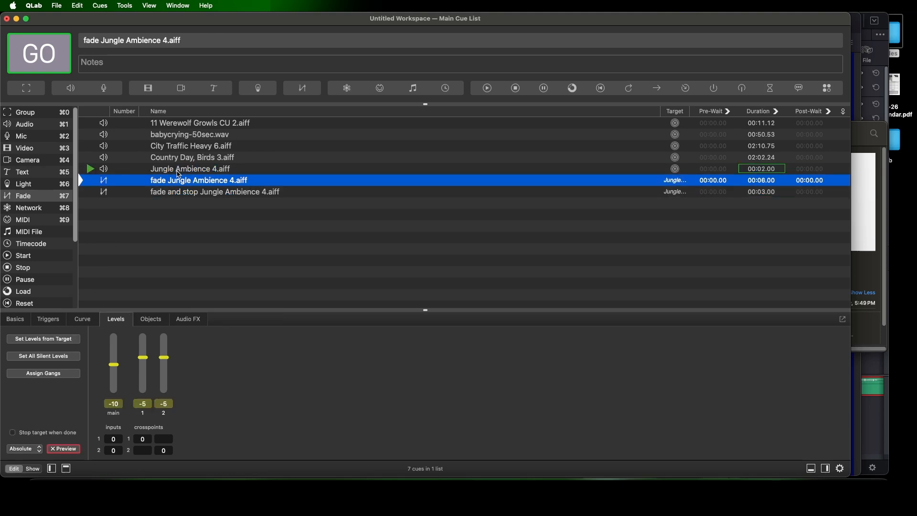
key(space)
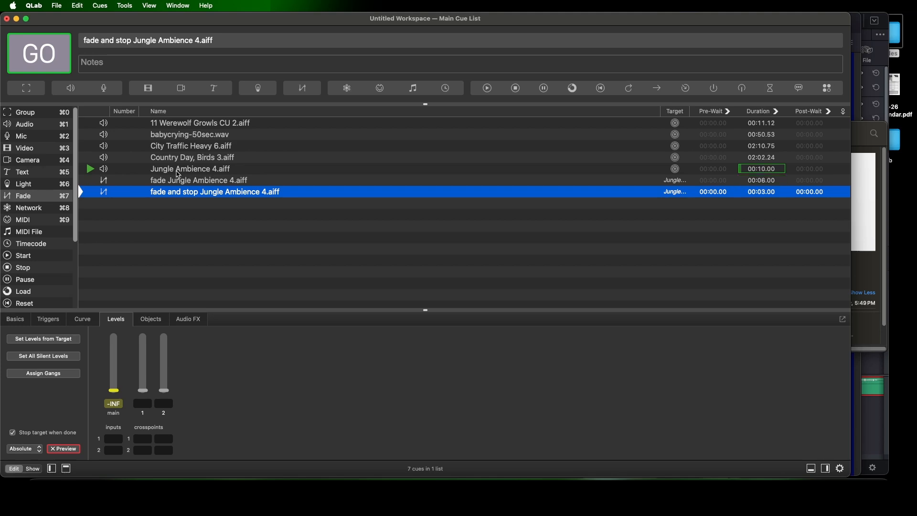
key(space)
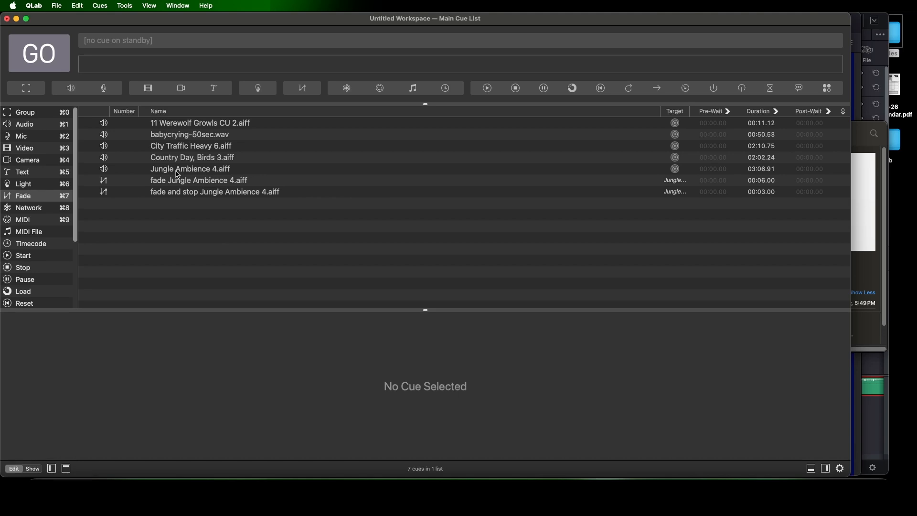
Set Jungle Ambience 4 to Auto Continue, test-play it with its fade-in, and stop playback
click(178, 172)
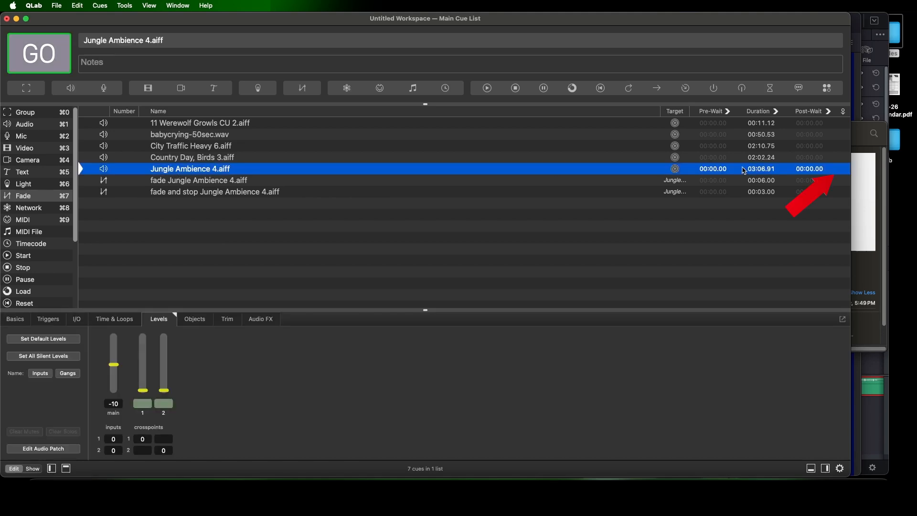
click(845, 174)
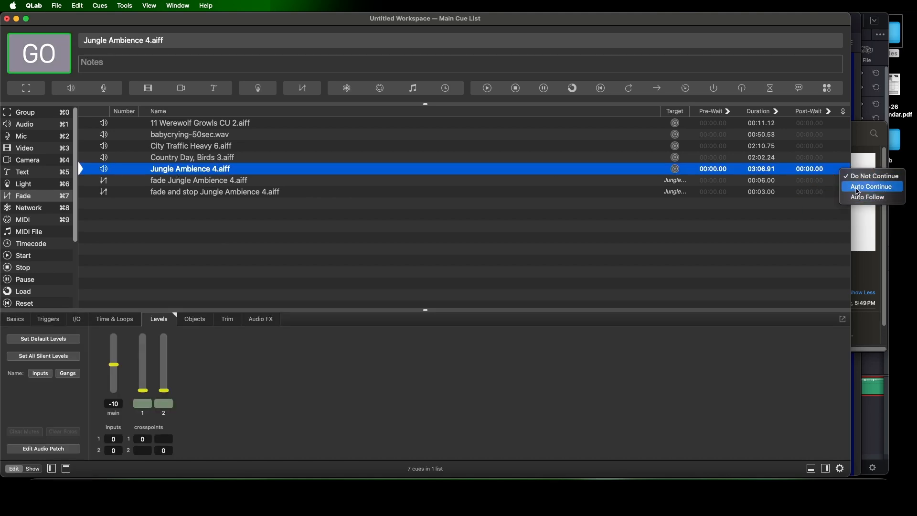
click(855, 187)
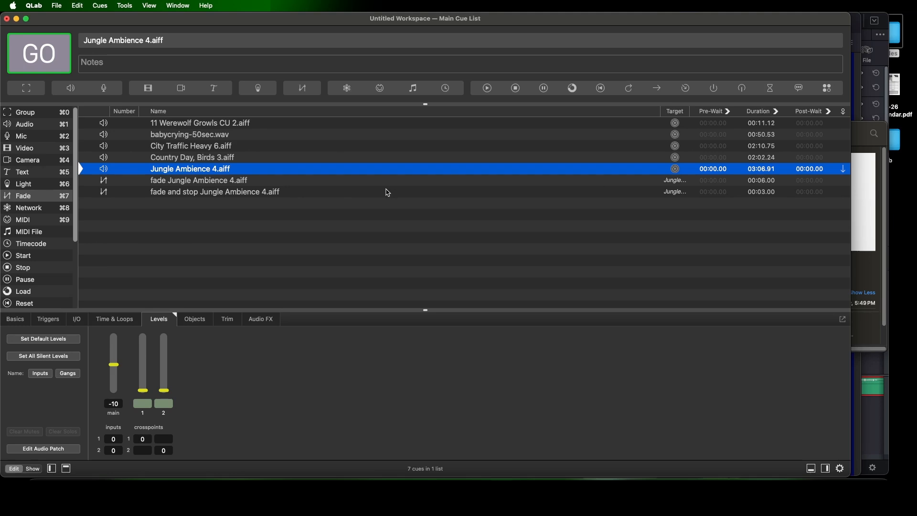
key(space)
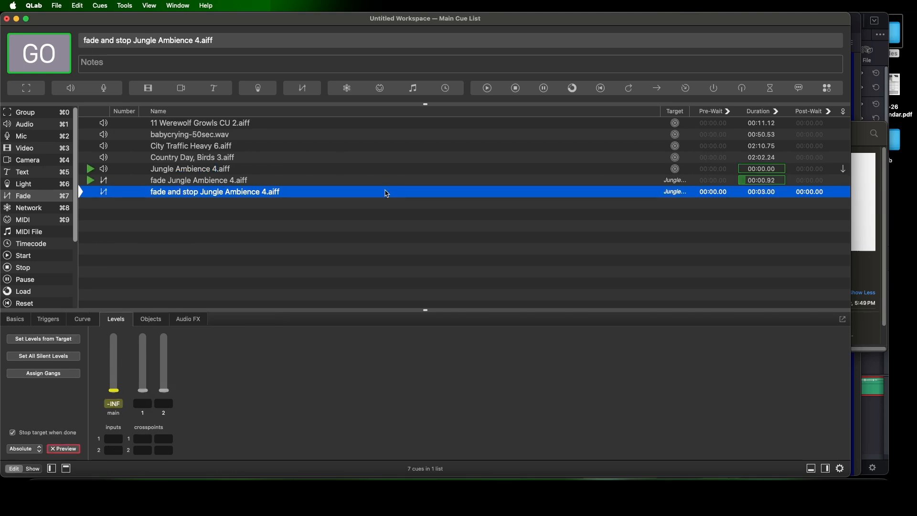
key(Escape)
Add a Group cue above Jungle Ambience 4 and move that audio cue and its fade-in cue into it
click(250, 174)
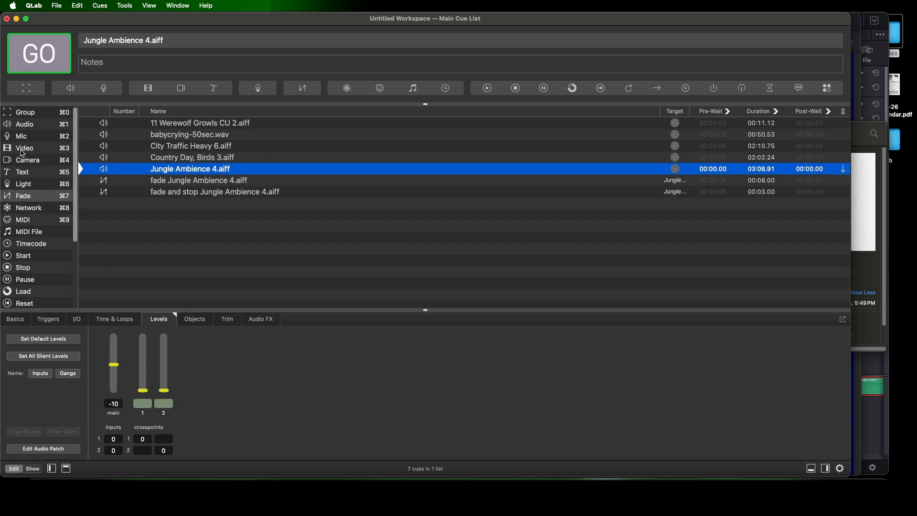
drag(22, 117, 191, 169)
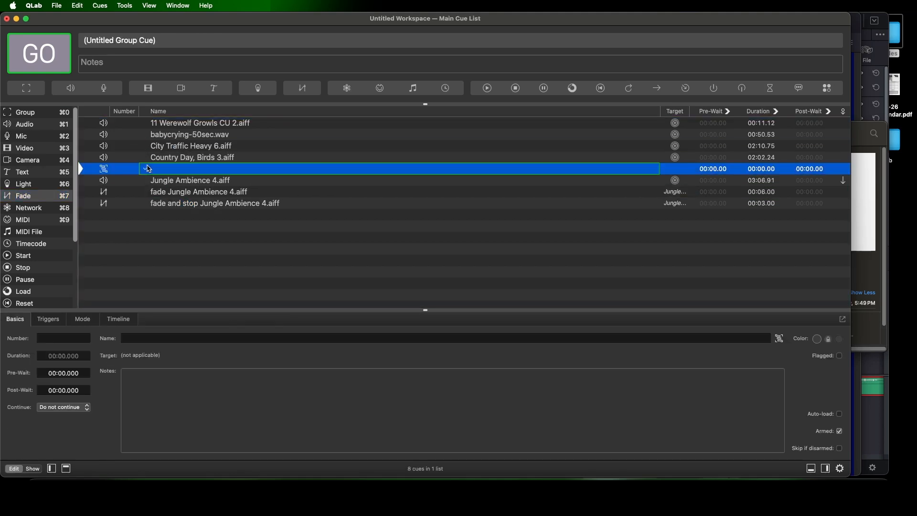
click(192, 184)
shift+click(196, 193)
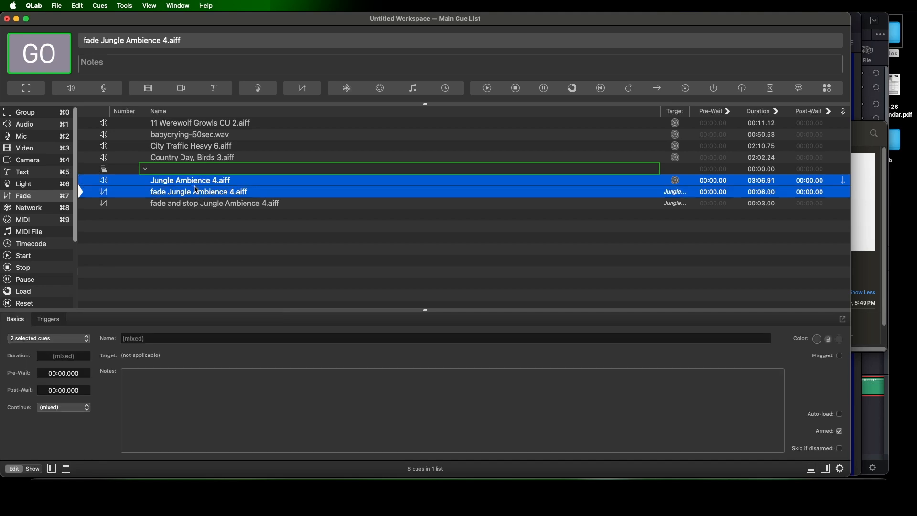
drag(194, 187, 190, 171)
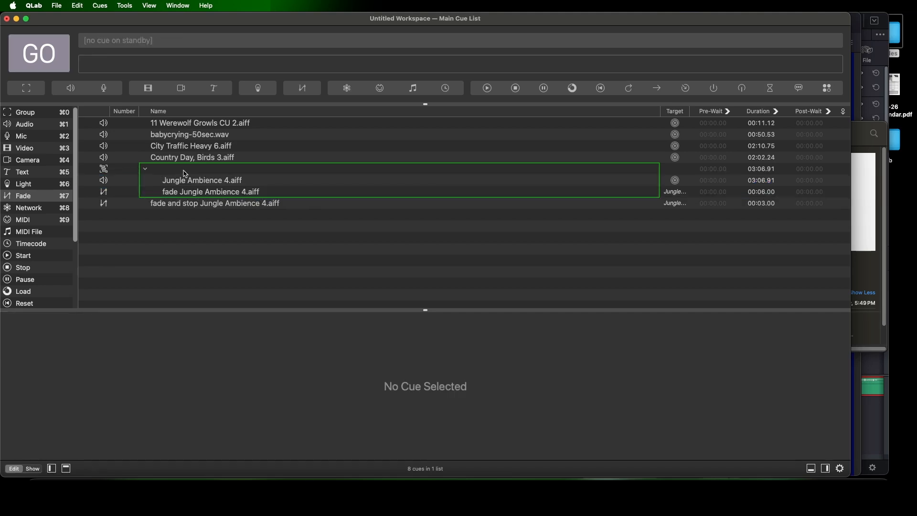
Name the new group cue "Your Label Here - Junglezzzz"
click(191, 170)
click(191, 171)
text(Y)
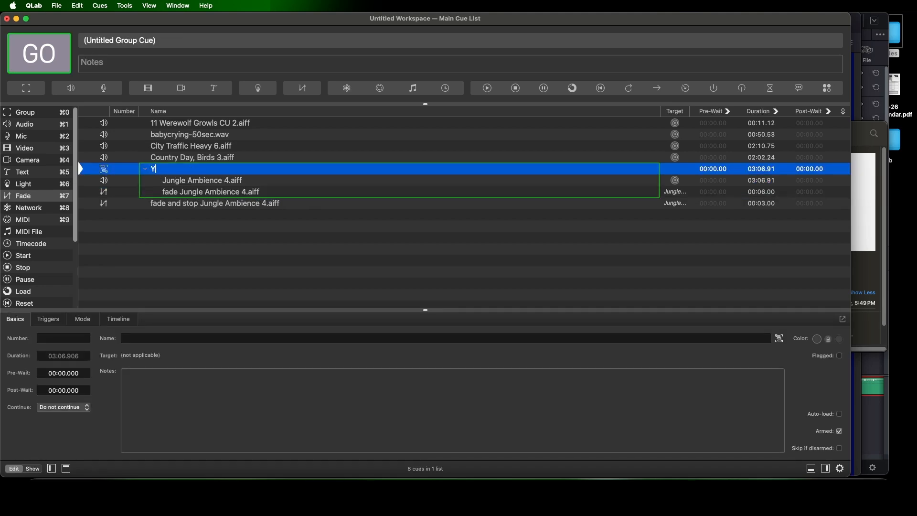
text(our Label Here - Junglezzzz)
key(Return)
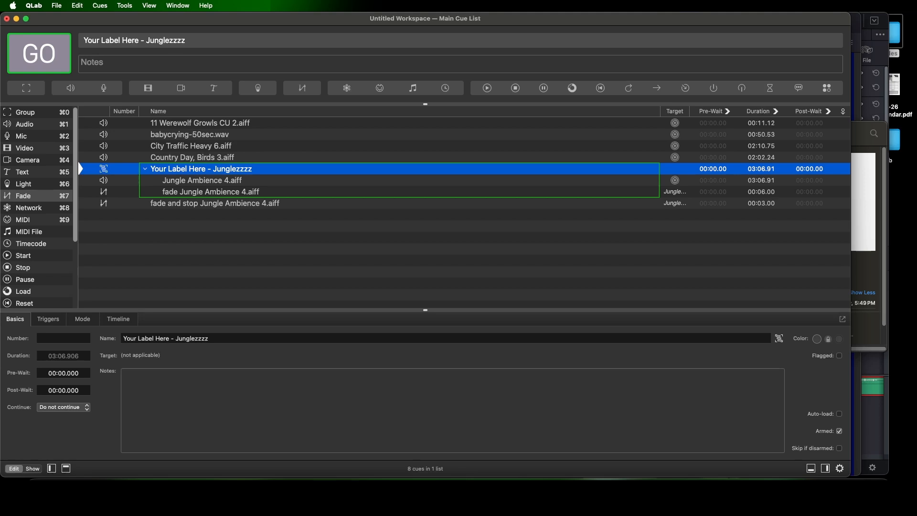
Play the Junglezzzz group, retarget the fade-and-stop cue to that group, and run the fade
key(space)
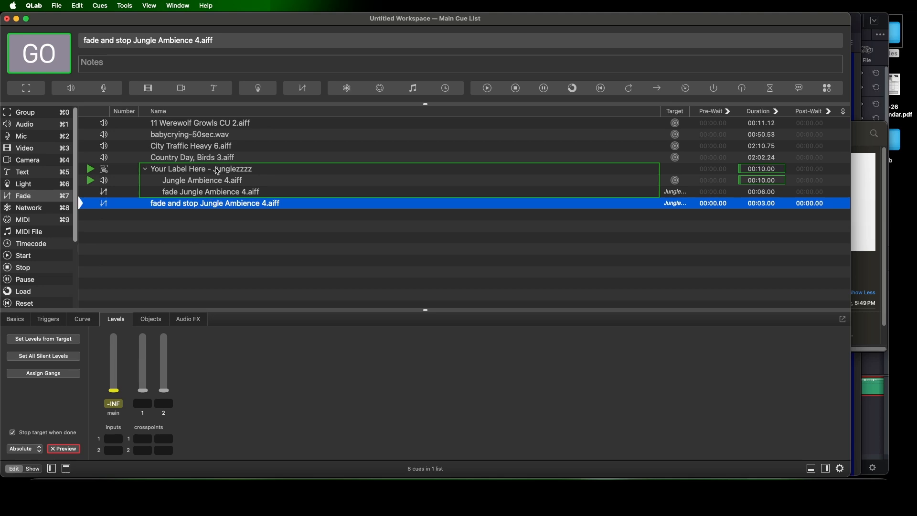
drag(218, 171, 663, 206)
key(space)
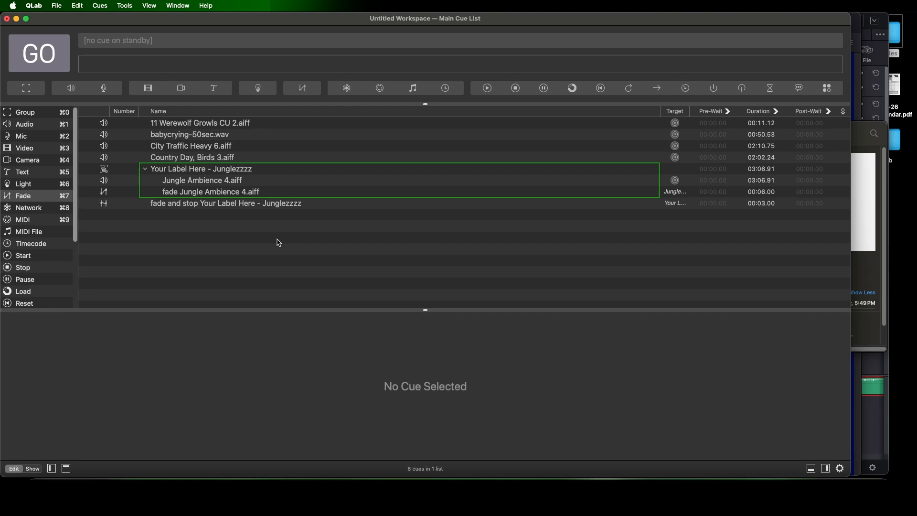
Add all the audio files from the Qlab folder's Preshow Music subfolder to the end of the cue list
double_click(896, 142)
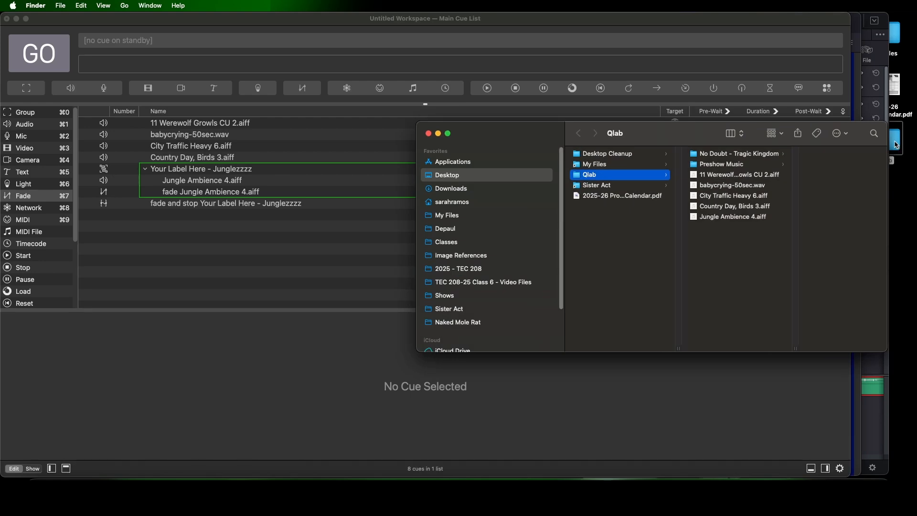
click(738, 165)
drag(822, 326, 800, 153)
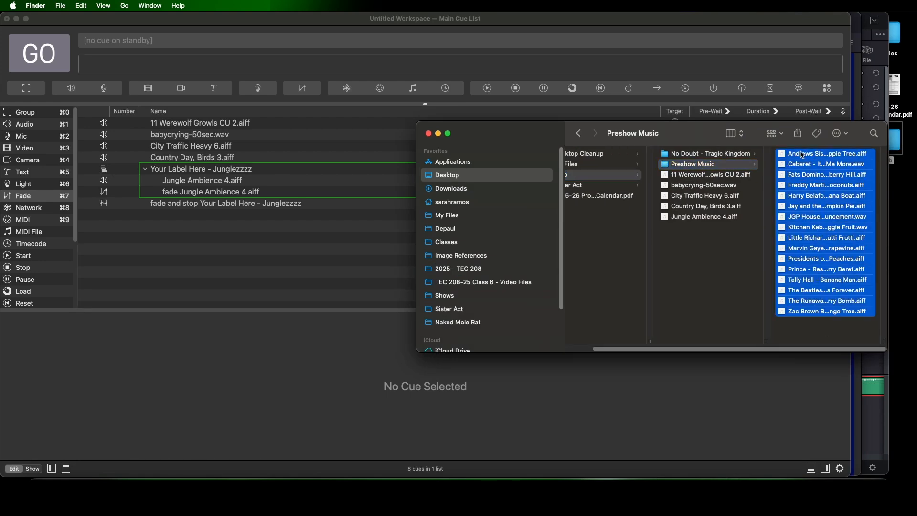
drag(739, 157, 241, 204)
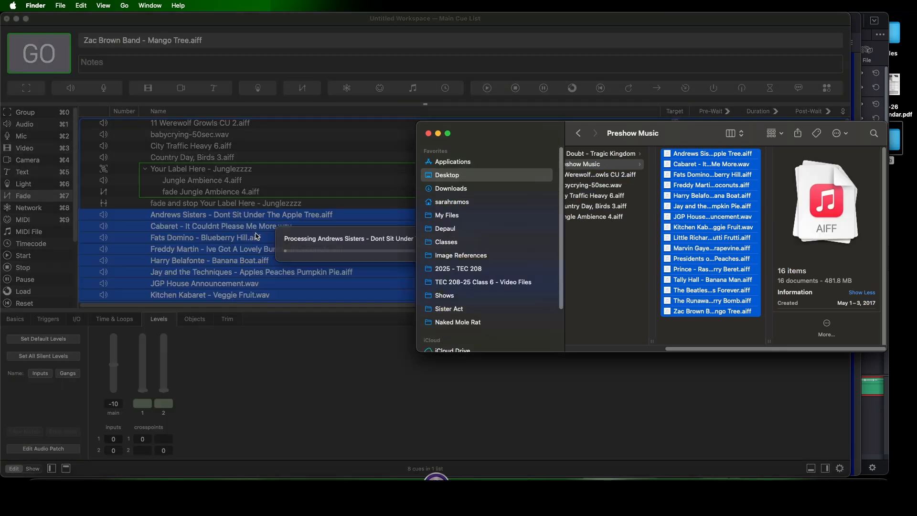
click(241, 204)
click(242, 205)
scroll(254, 210, down, 4)
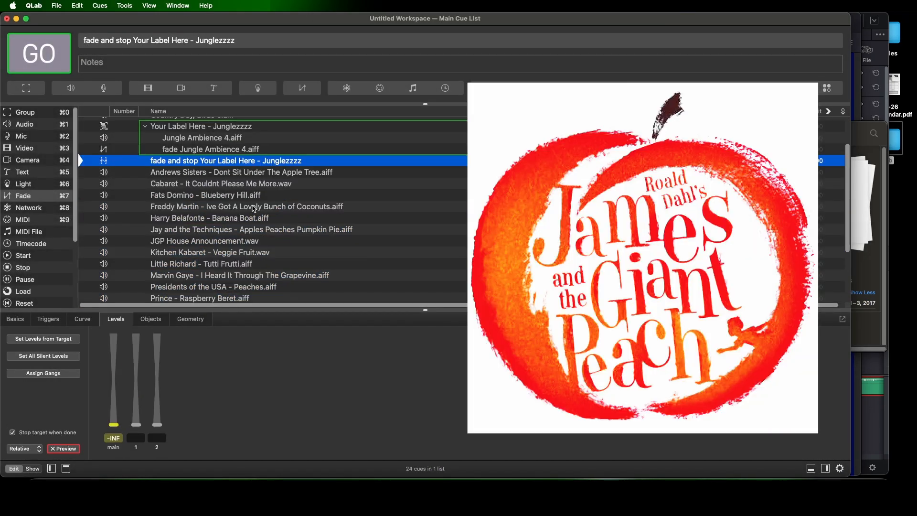
Add a Group cue above the Andrews Sisters track and move all the preshow music cues into it
click(290, 128)
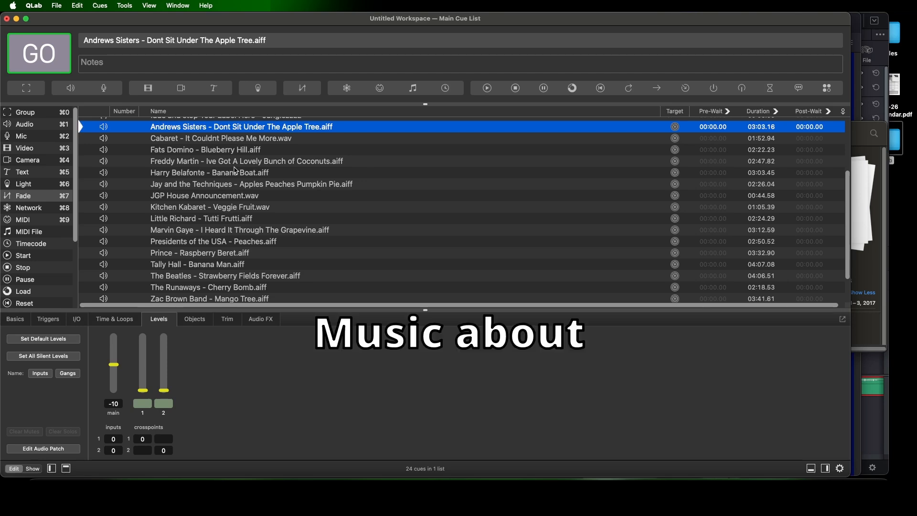
scroll(457, 199, down, 2)
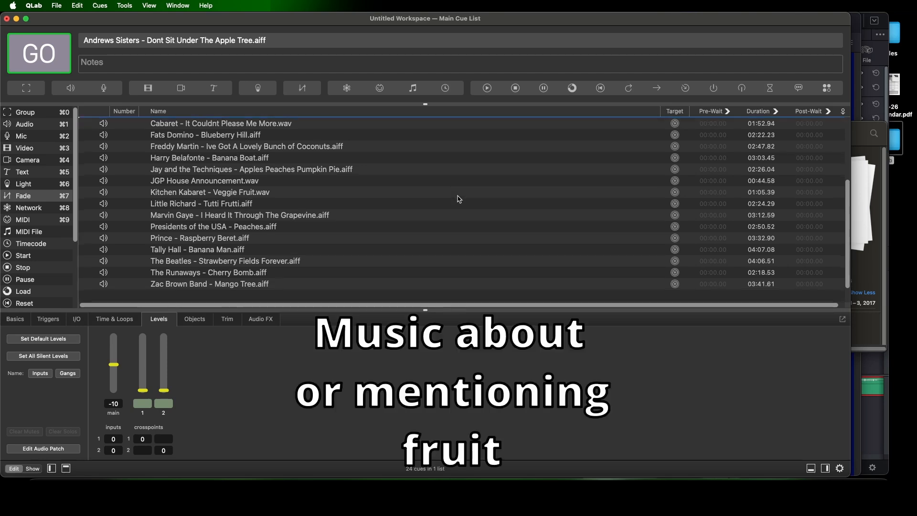
scroll(456, 198, up, 3)
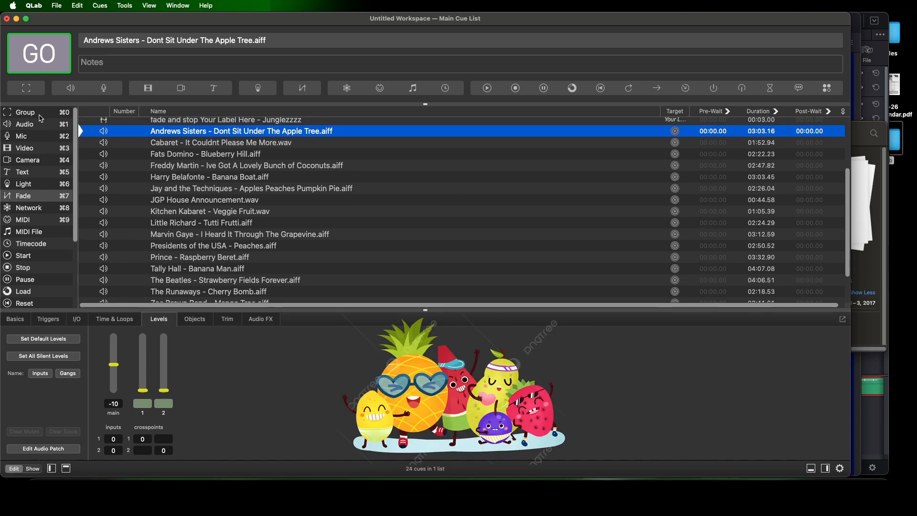
click(41, 119)
click(204, 143)
scroll(251, 278, down, 5)
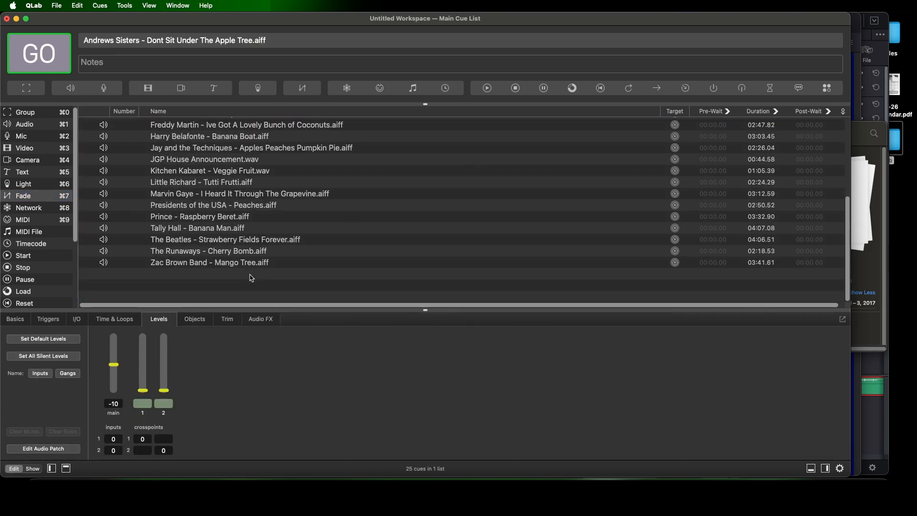
key(super+a)
scroll(270, 258, up, 4)
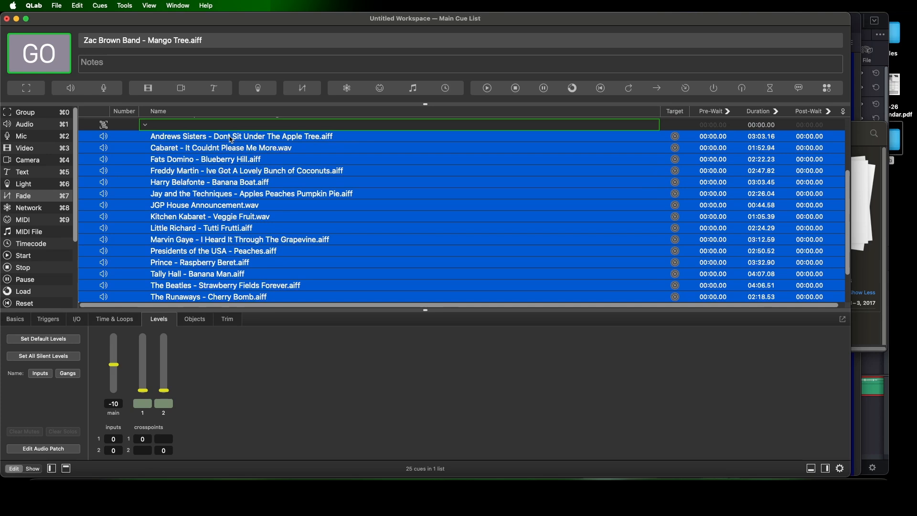
drag(232, 139, 202, 127)
Name the music group "Preshow" and open its group mode settings
double_click(203, 127)
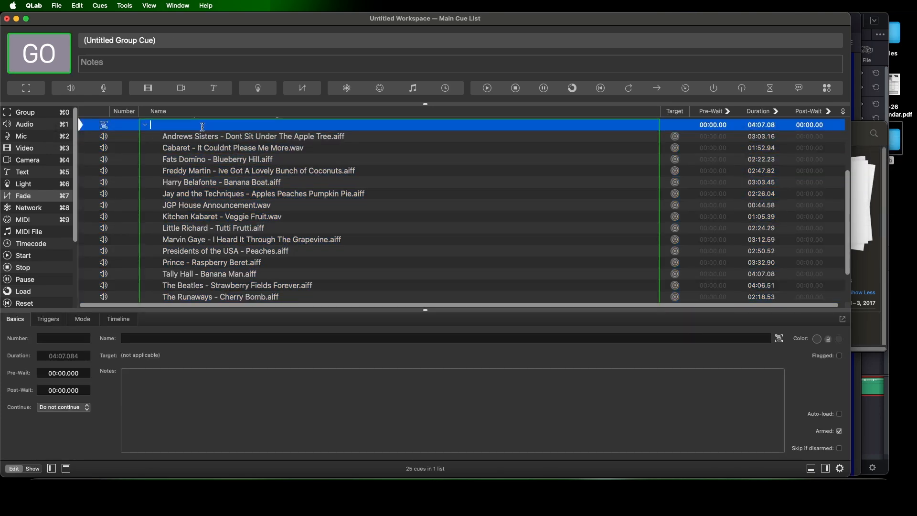
text(Preshow)
key(Return)
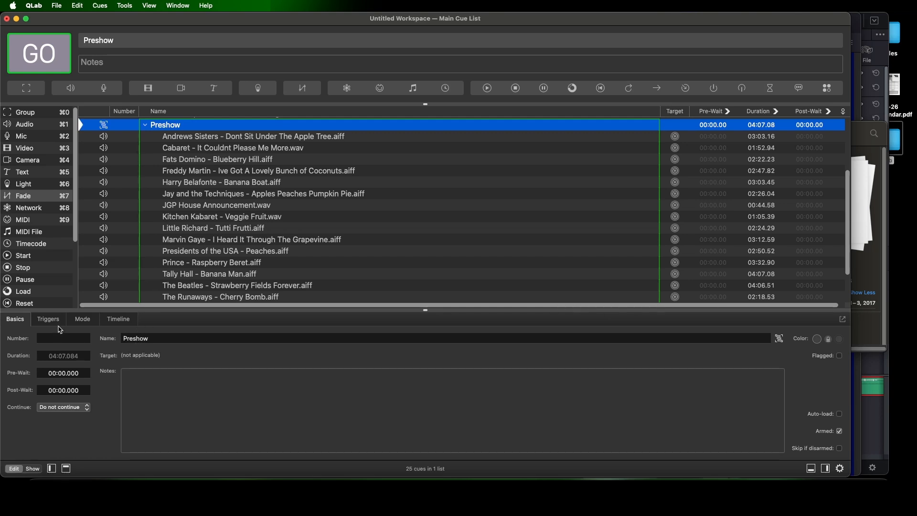
click(79, 320)
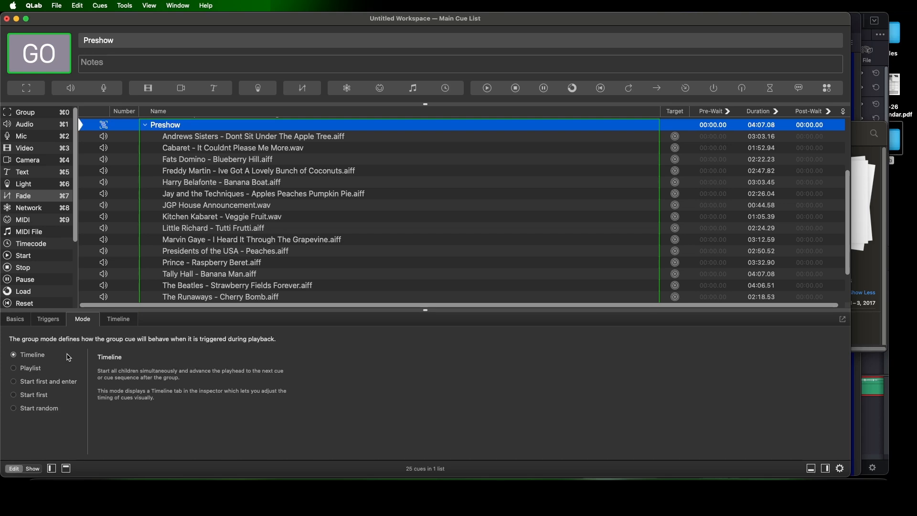
Set the ganged output levels of all audio cues in the Preshow group to -15
click(234, 137)
scroll(257, 268, down, 1)
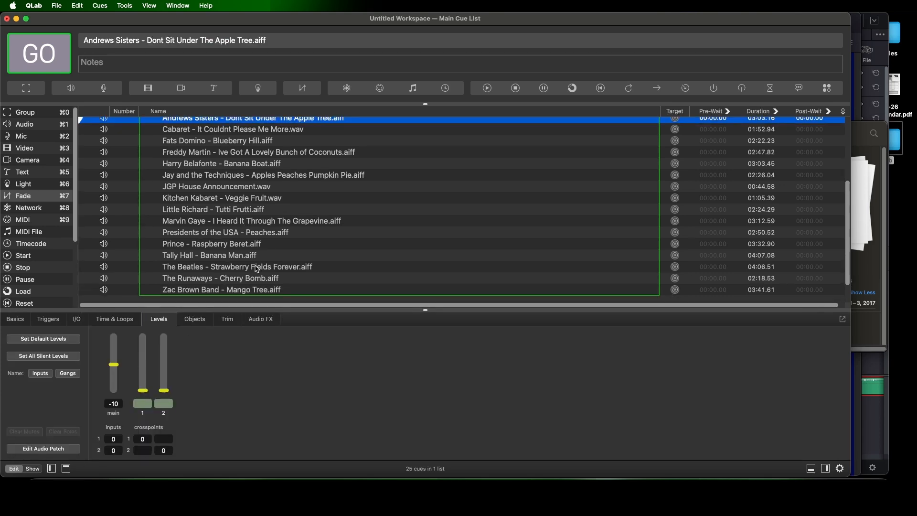
shift+click(245, 291)
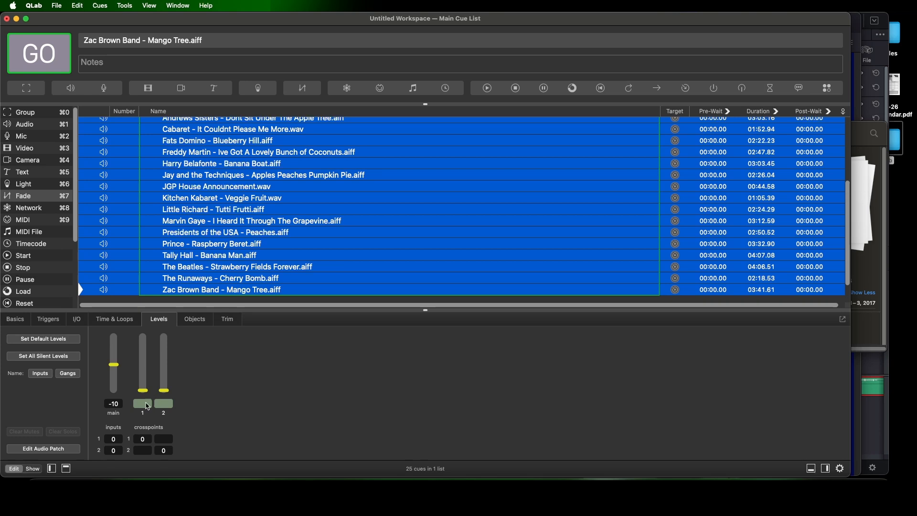
click(142, 403)
text(-15)
key(Return)
Play the Preshow group in its Timeline mode and stop all playback
scroll(198, 189, up, 1)
click(201, 199)
click(216, 122)
key(space)
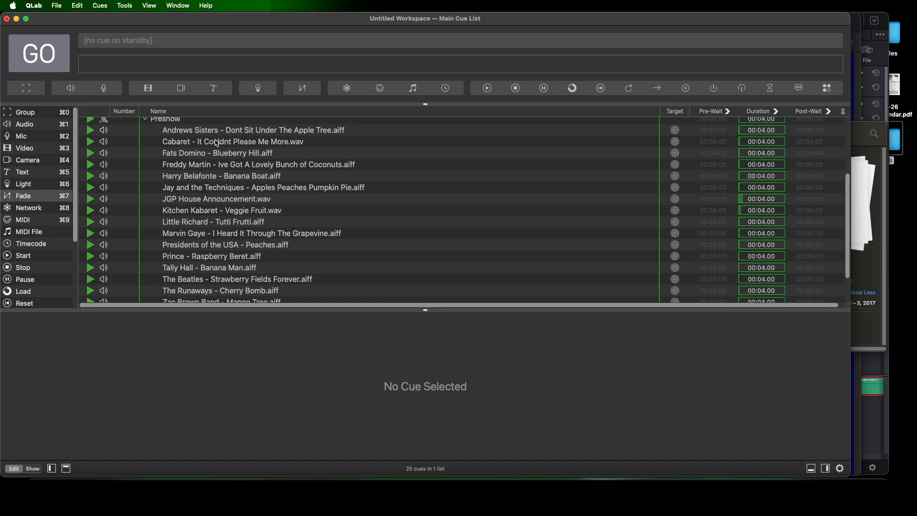
key(Escape)
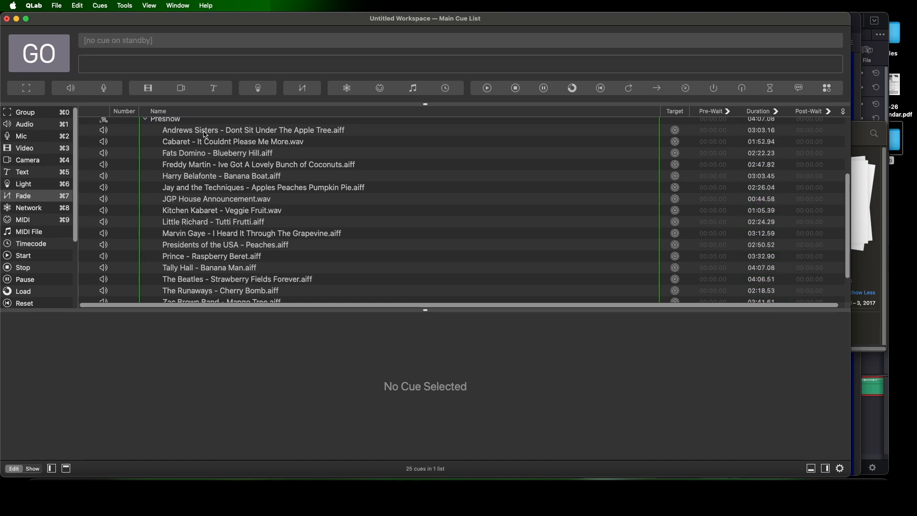
On the Preshow group's timeline, line up the Cabaret, Fats Domino and Freddy Martin tracks end to end after the Andrews Sisters track
click(200, 122)
scroll(228, 275, up, 1)
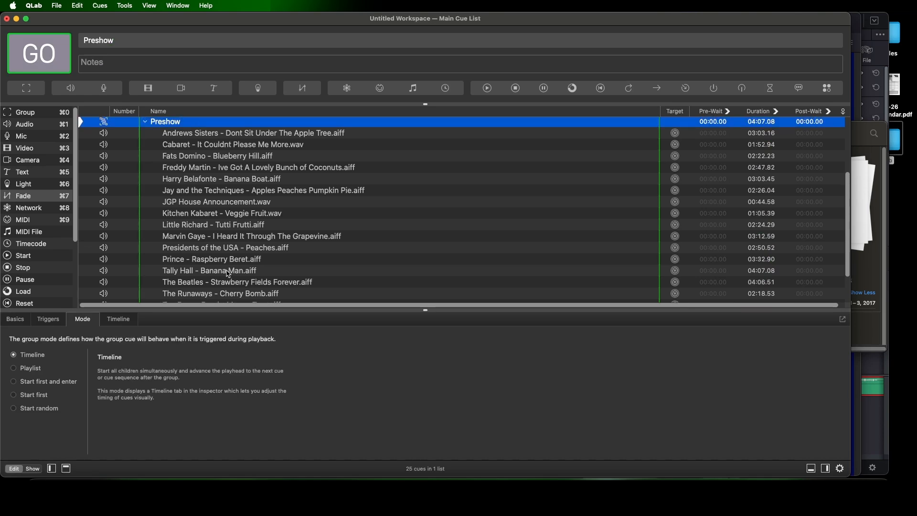
click(135, 323)
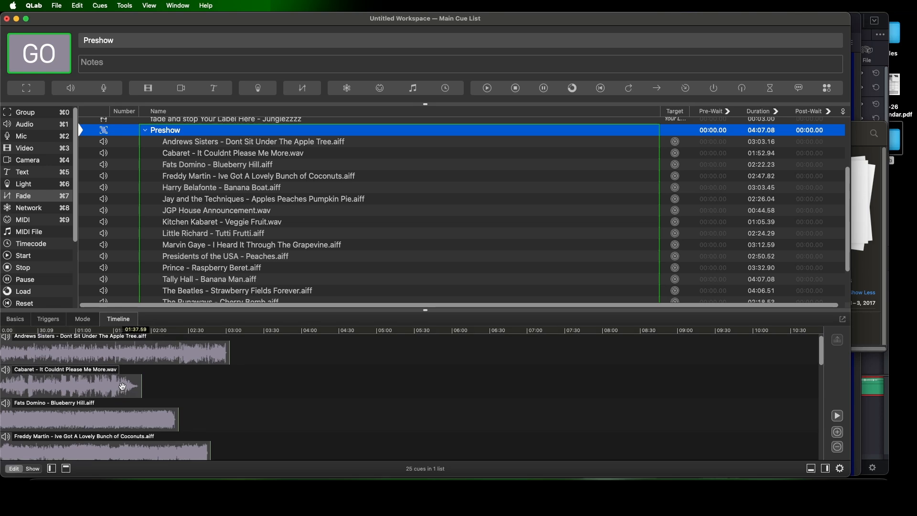
click(61, 395)
drag(61, 394, 287, 395)
drag(80, 421, 450, 420)
drag(153, 454, 703, 454)
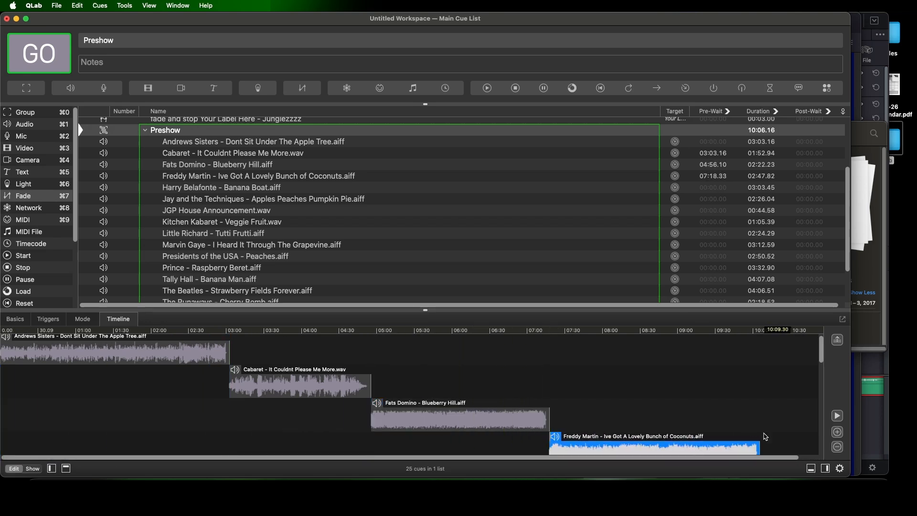
Place the Harry Belafonte track directly after Freddy Martin on the timeline, with the Jay and the Techniques track directly behind it
click(837, 446)
scroll(406, 432, down, 3)
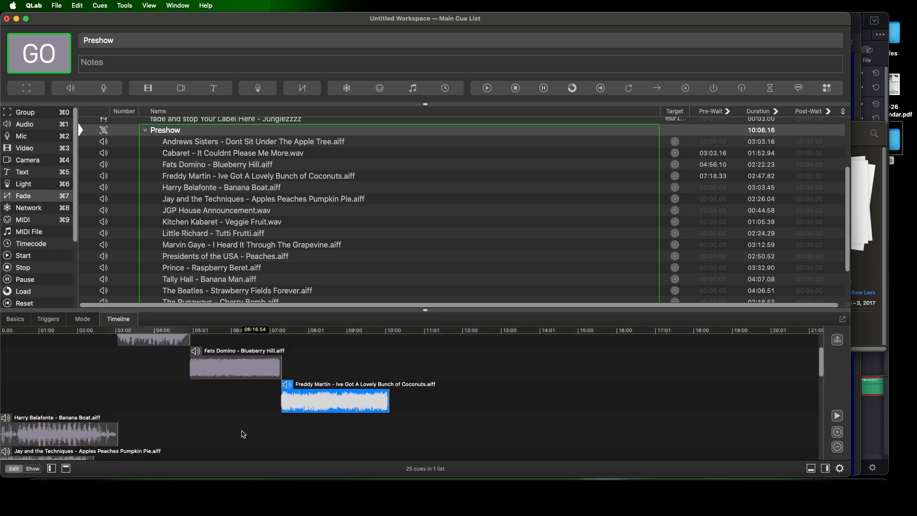
drag(52, 437, 440, 439)
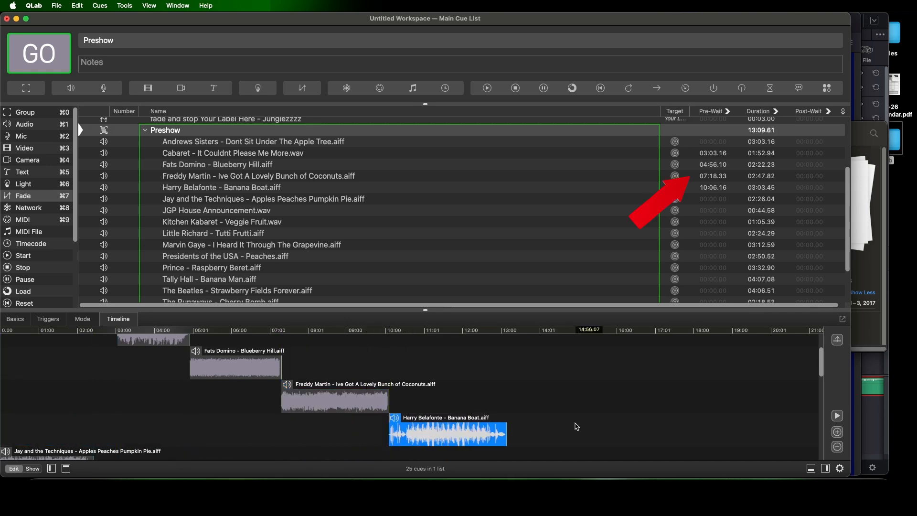
scroll(501, 429, down, 3)
drag(40, 429, 545, 425)
Place the Kitchen Kabaret track right after the end of Jay and the Techniques on the timeline, skipping the JGP House Announcement
scroll(119, 444, down, 2)
click(14, 435)
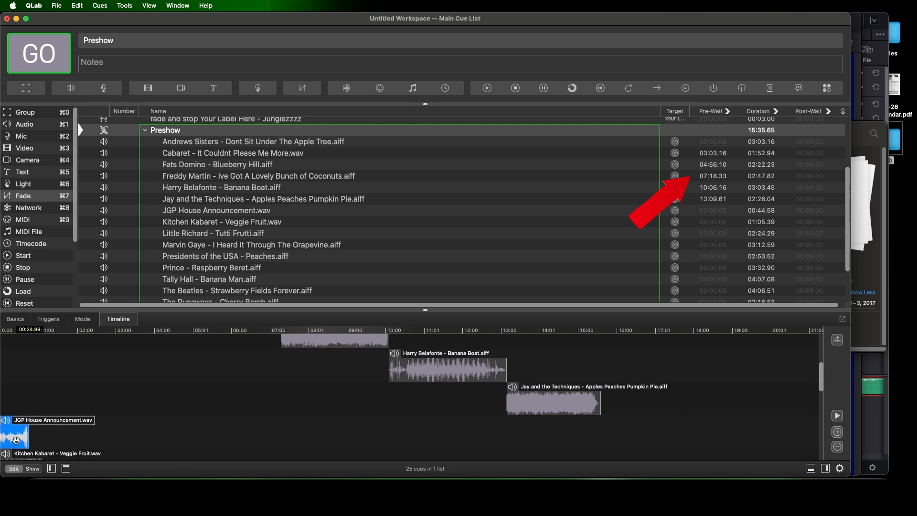
scroll(430, 406, down, 1)
scroll(28, 430, down, 2)
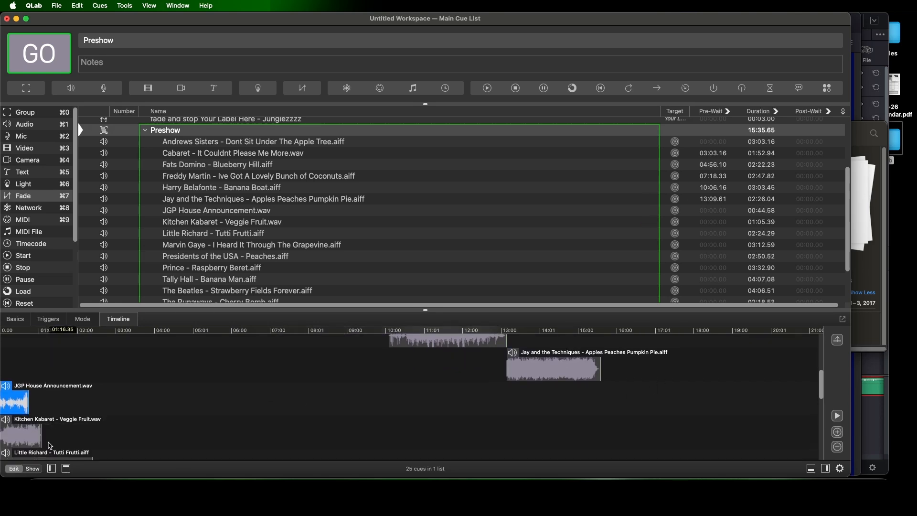
drag(30, 435, 629, 434)
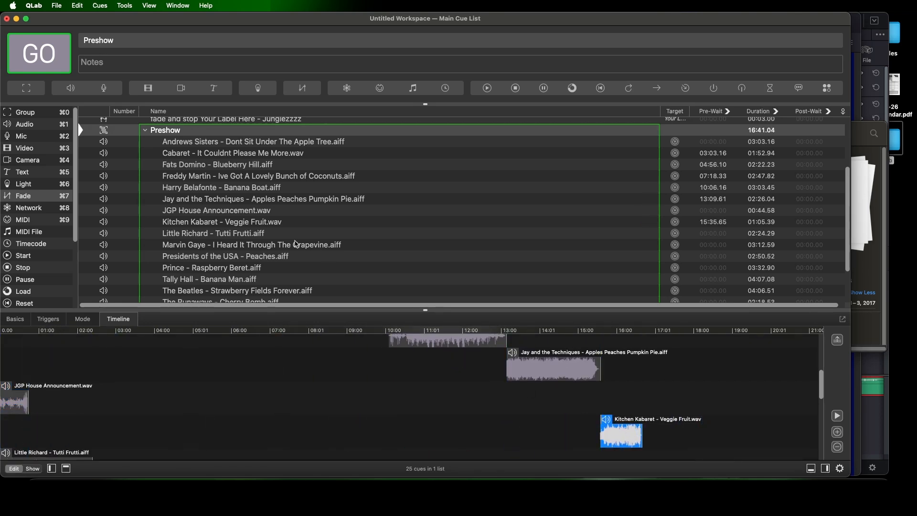
Delete the JGP House Announcement cue from the Preshow group and reopen the group's timeline
click(232, 214)
click(78, 6)
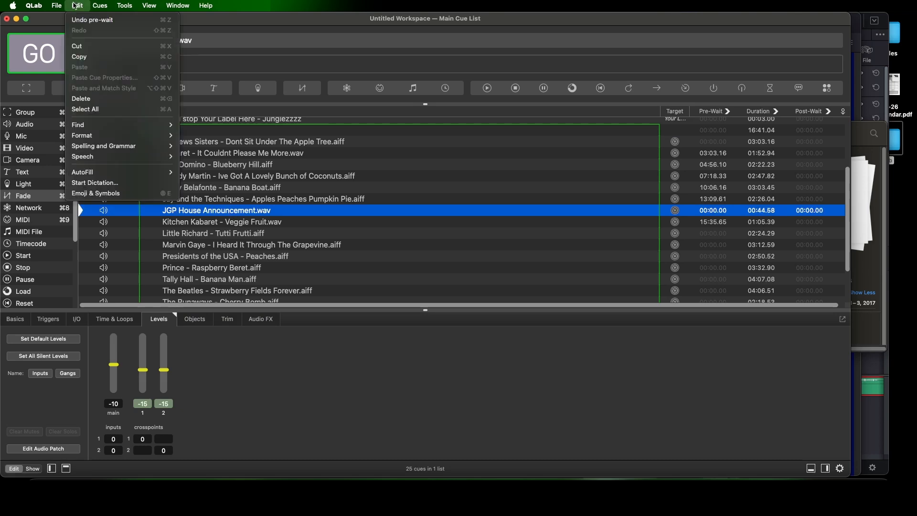
click(89, 96)
click(241, 143)
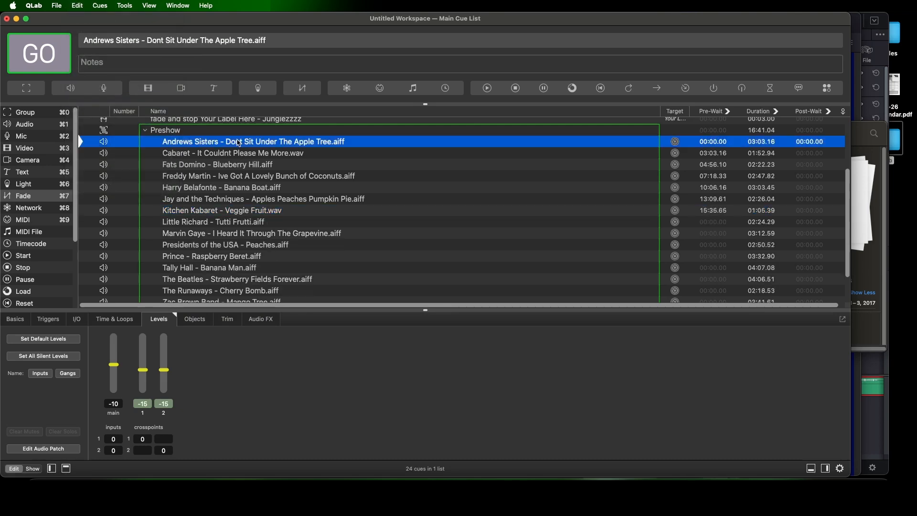
click(236, 134)
scroll(380, 424, up, 5)
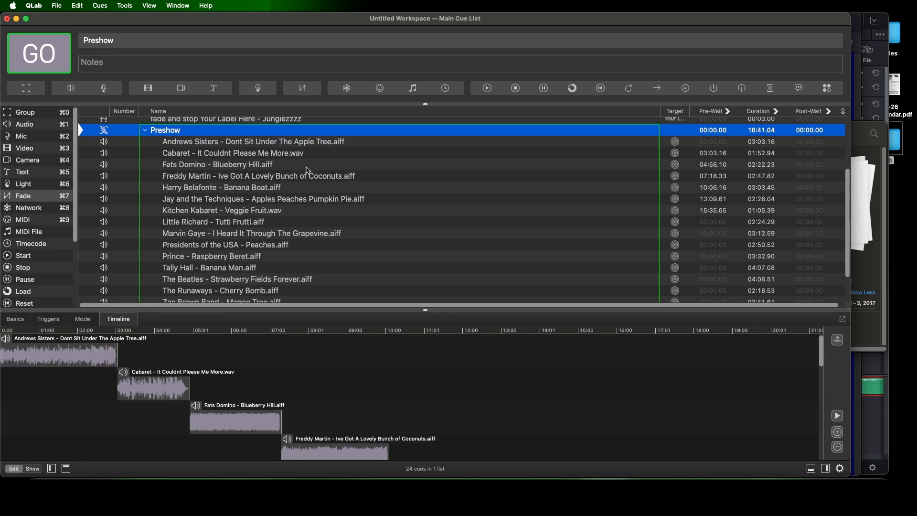
Delete the Fats Domino - Blueberry Hill cue from the Preshow group and reselect the group
click(271, 168)
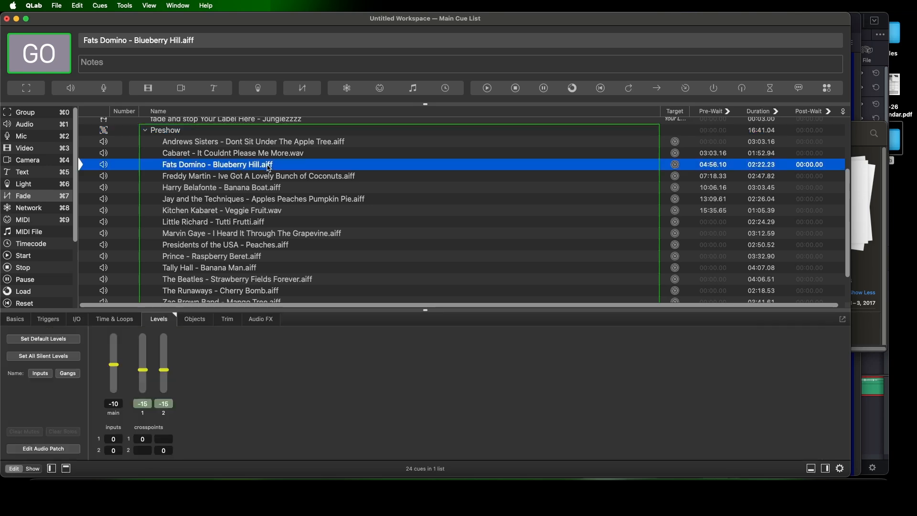
click(77, 6)
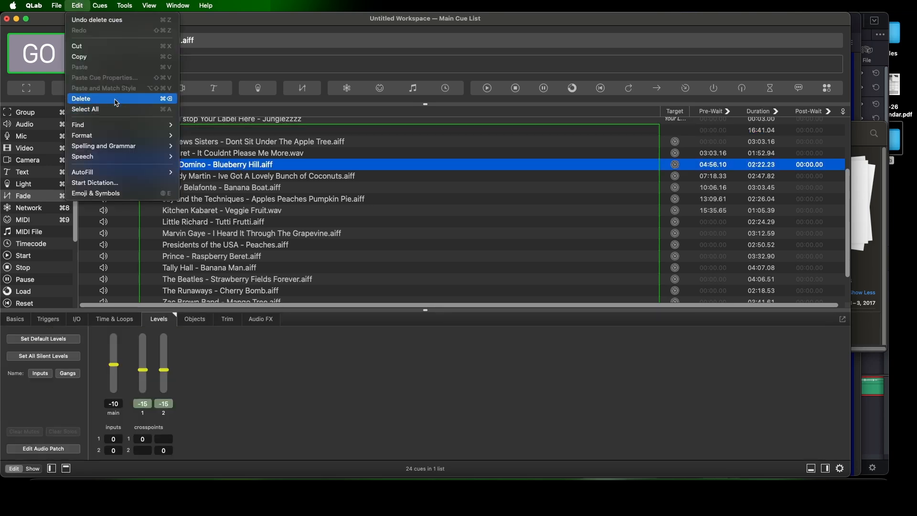
click(116, 98)
click(207, 133)
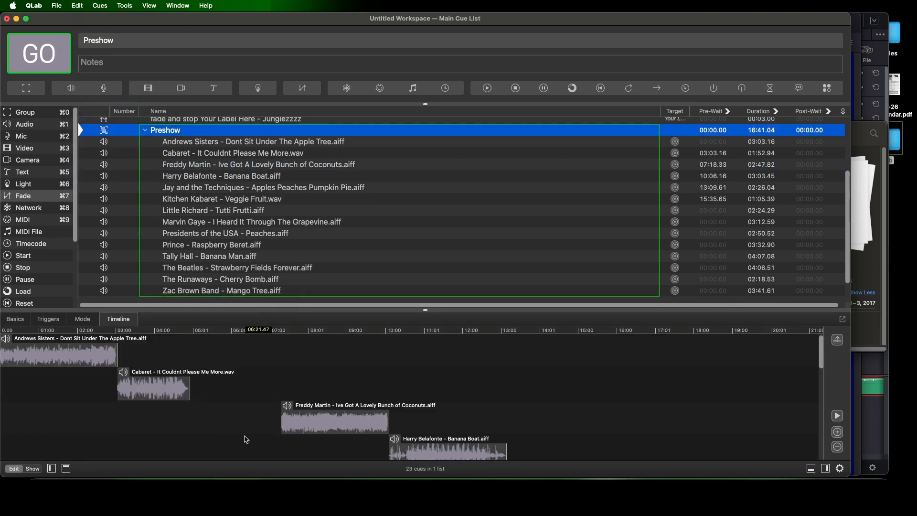
Close the timeline gap after Cabaret by moving the Freddy Martin, Harry Belafonte, Jay and the Techniques and Kitchen Kabaret tracks earlier, end to end
drag(308, 427, 216, 427)
click(459, 453)
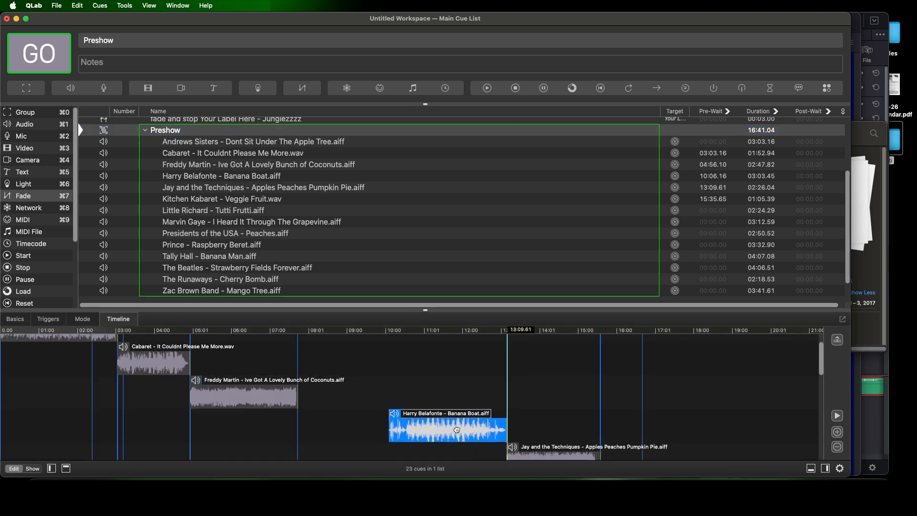
drag(459, 431, 369, 430)
scroll(506, 425, down, 2)
drag(554, 442, 463, 440)
scroll(504, 427, down, 3)
drag(621, 425, 530, 425)
Reorder the Preshow cues so Jay and the Techniques follows Andrews Sisters and Cabaret follows Freddy Martin, then reselect the group
click(229, 154)
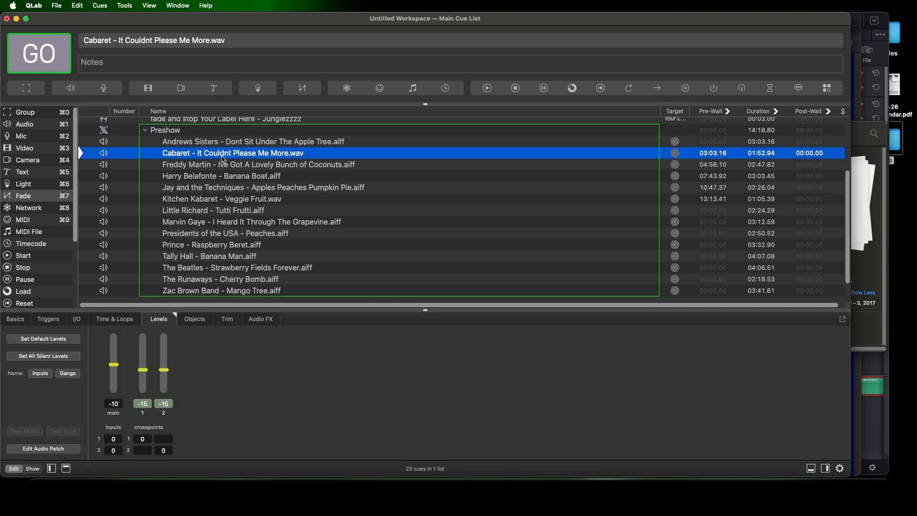
drag(223, 159, 281, 154)
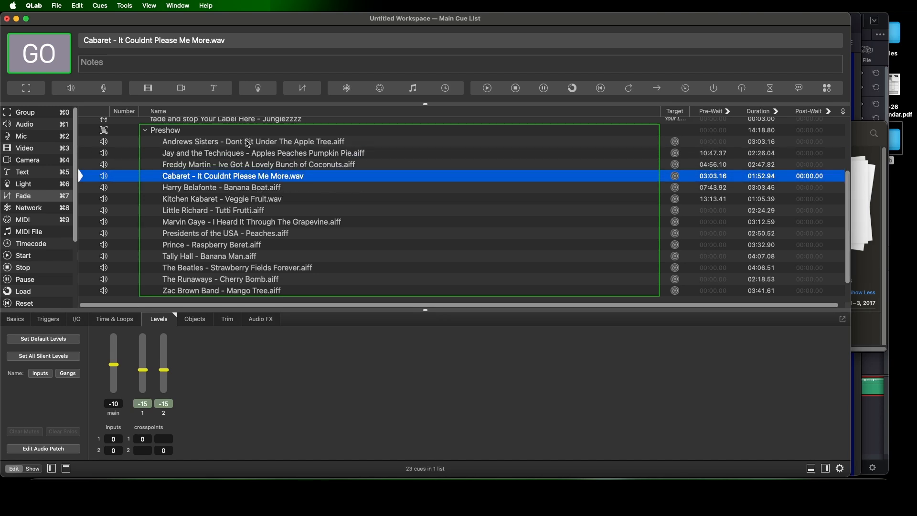
click(231, 133)
Realign the Jay and the Techniques, Freddy Martin, Cabaret, Harry Belafonte and Little Richard tracks on the timeline so all play end to end in list order
scroll(264, 395, up, 5)
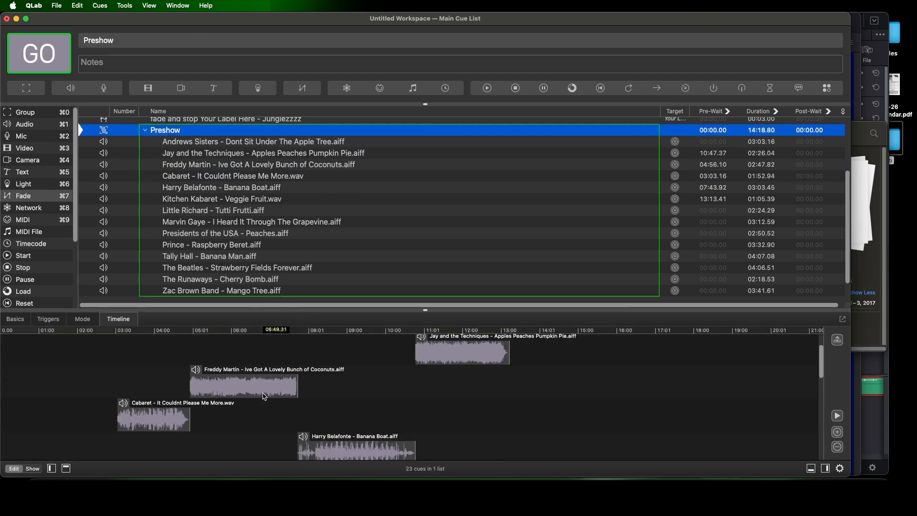
scroll(265, 397, up, 2)
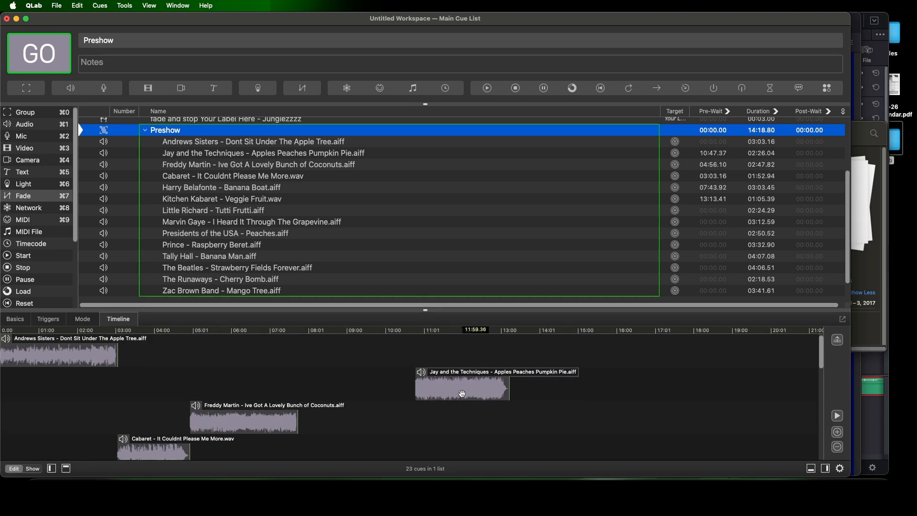
drag(462, 393, 211, 419)
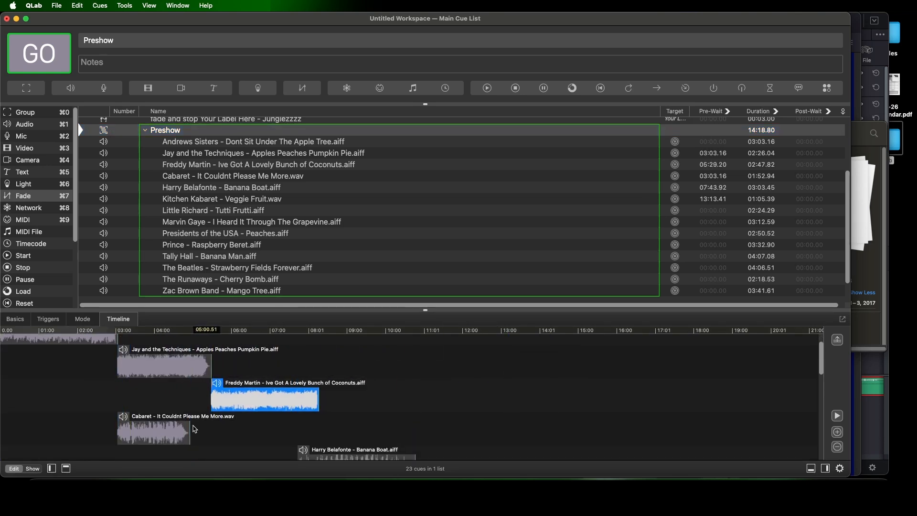
drag(151, 420, 352, 420)
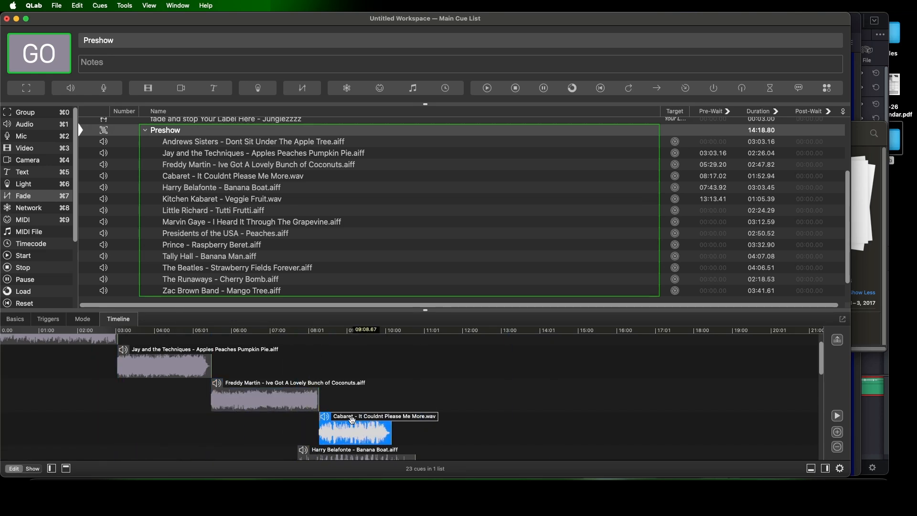
drag(356, 453, 440, 419)
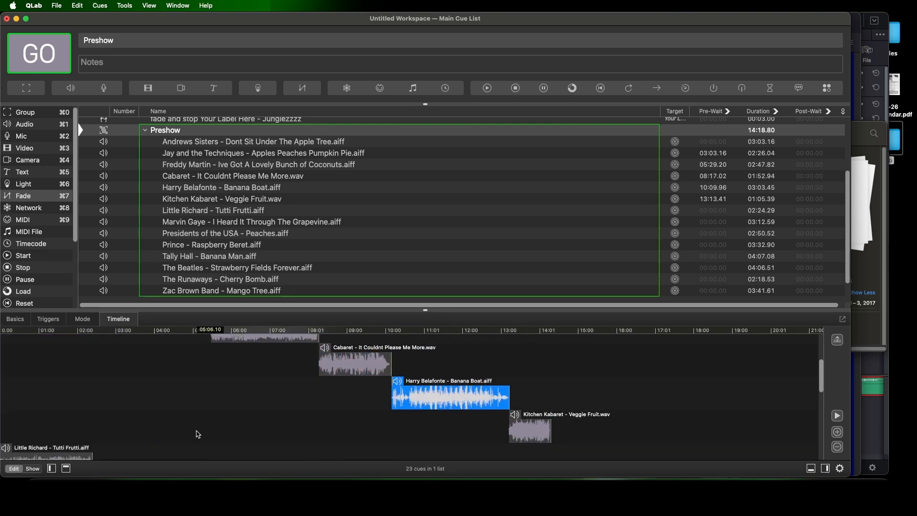
drag(38, 422, 590, 421)
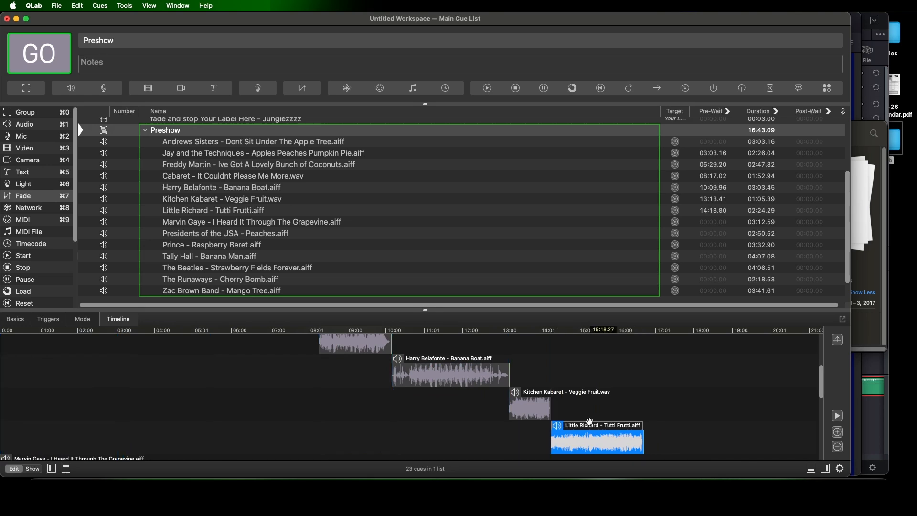
scroll(538, 416, up, 5)
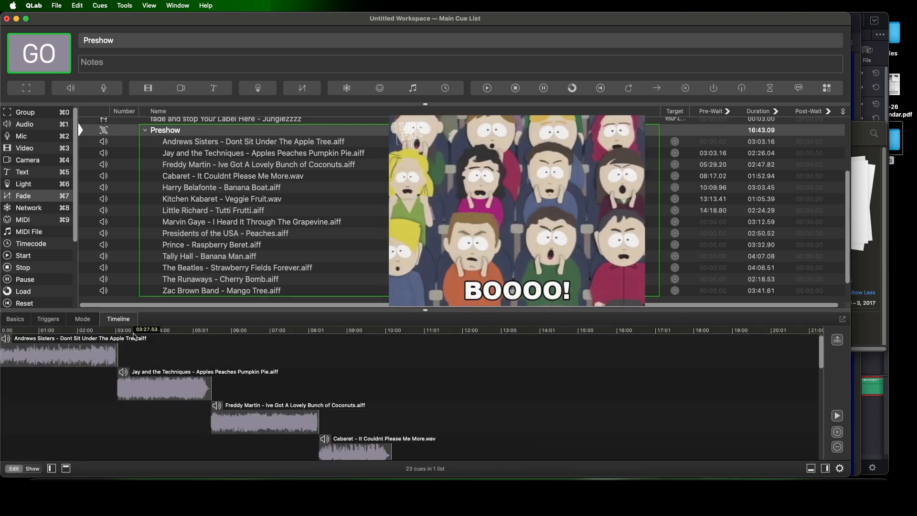
Switch the Preshow group to Playlist mode and clear the pre-waits of its cues from Jay and the Techniques through Little Richard
click(84, 320)
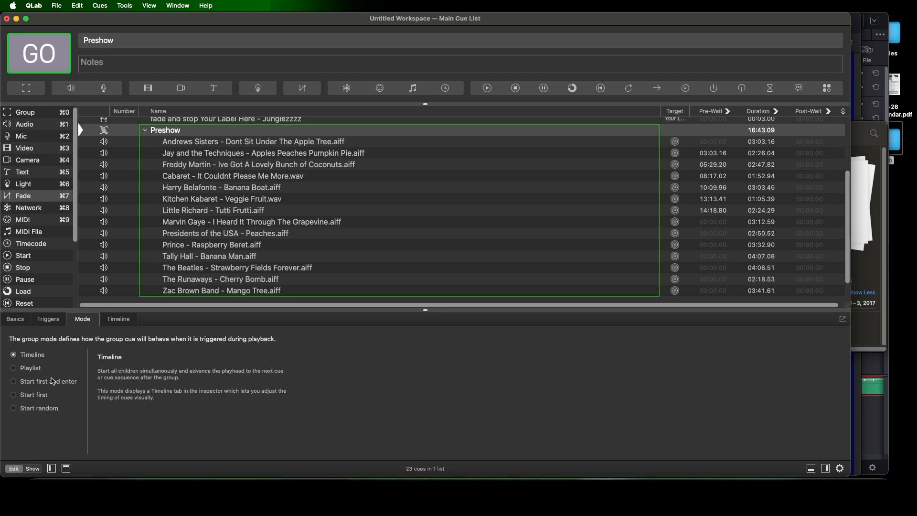
click(14, 371)
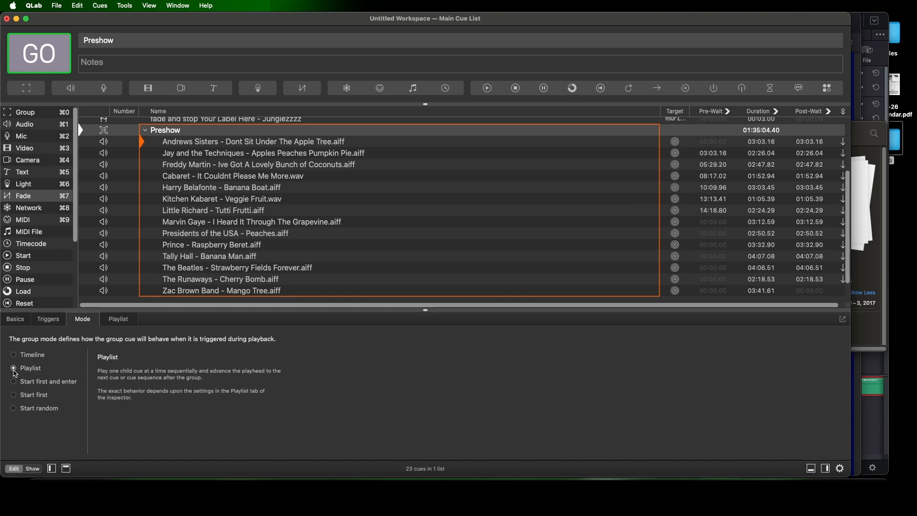
click(730, 154)
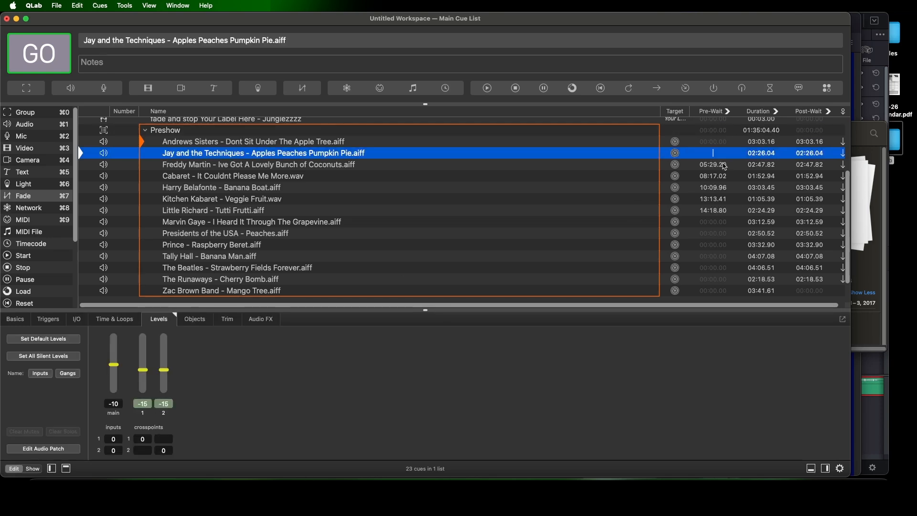
click(724, 165)
click(722, 177)
click(724, 190)
click(723, 200)
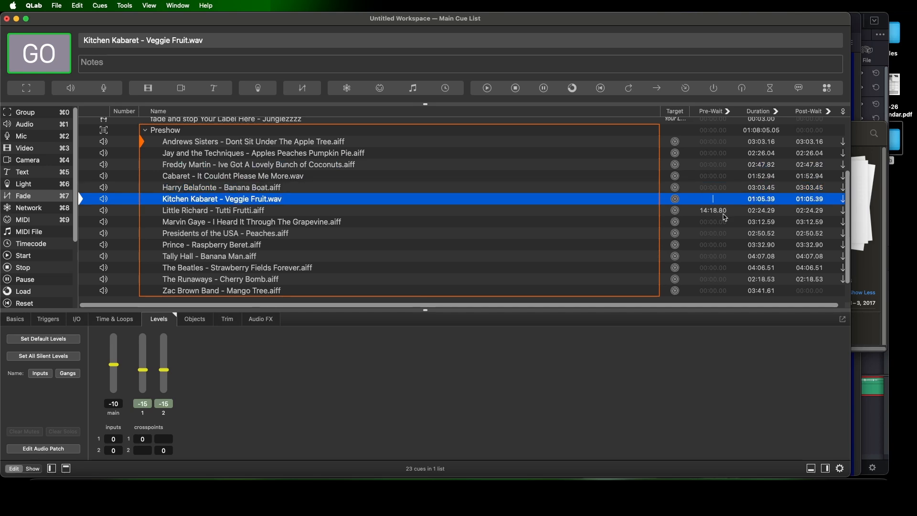
click(725, 212)
click(721, 199)
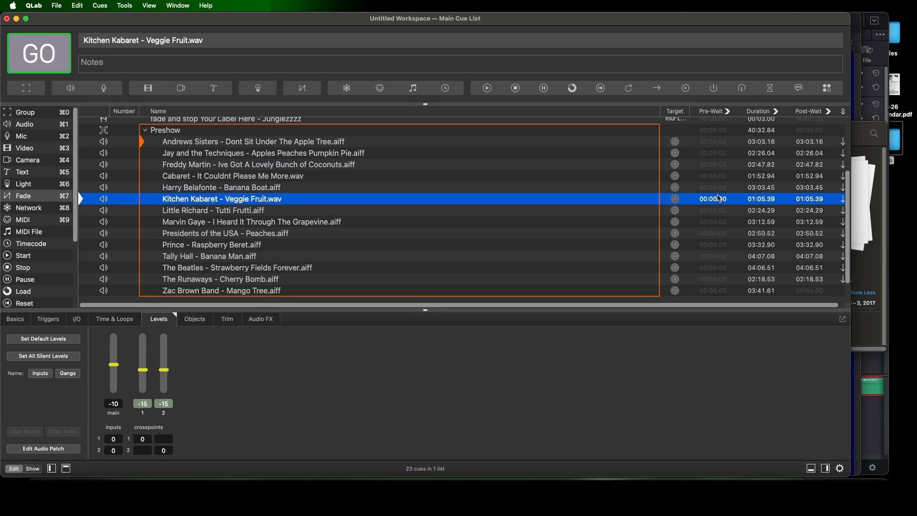
Trim the silence at the end of the Andrews Sisters track by moving its end time to about 03:00.5
click(262, 133)
click(251, 143)
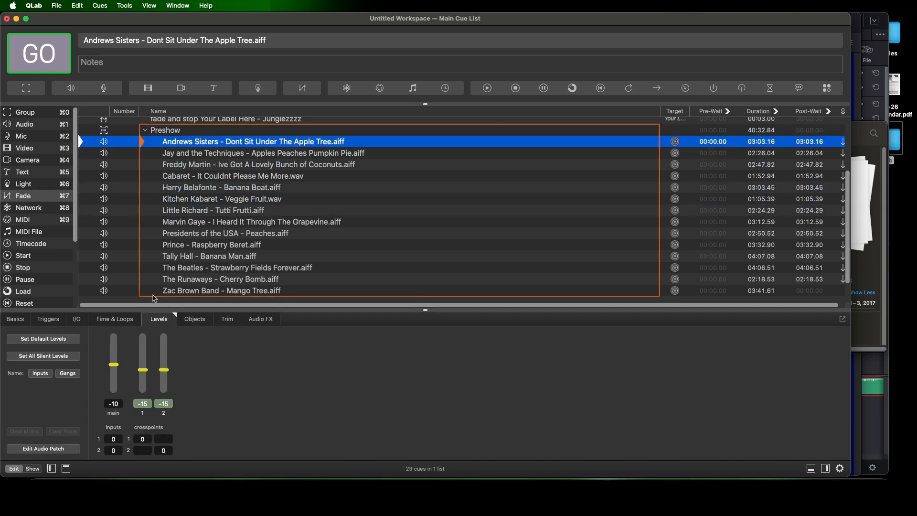
click(130, 325)
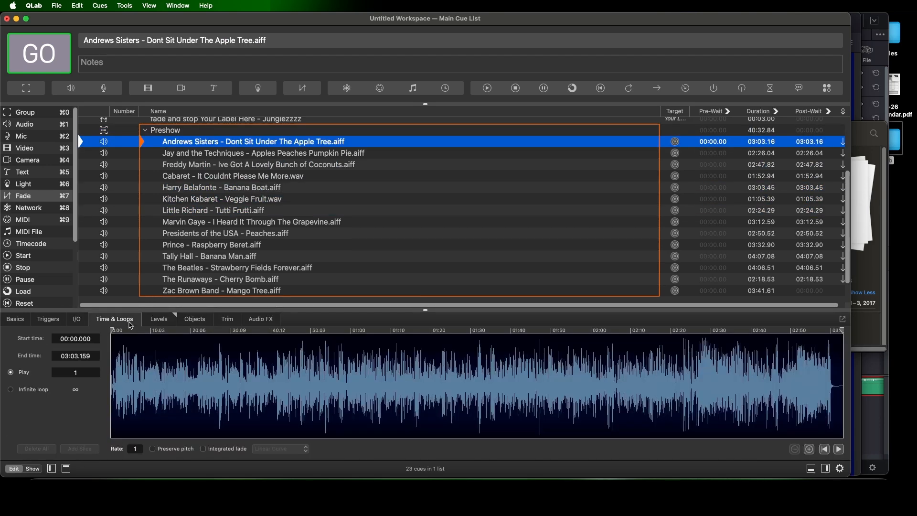
click(833, 393)
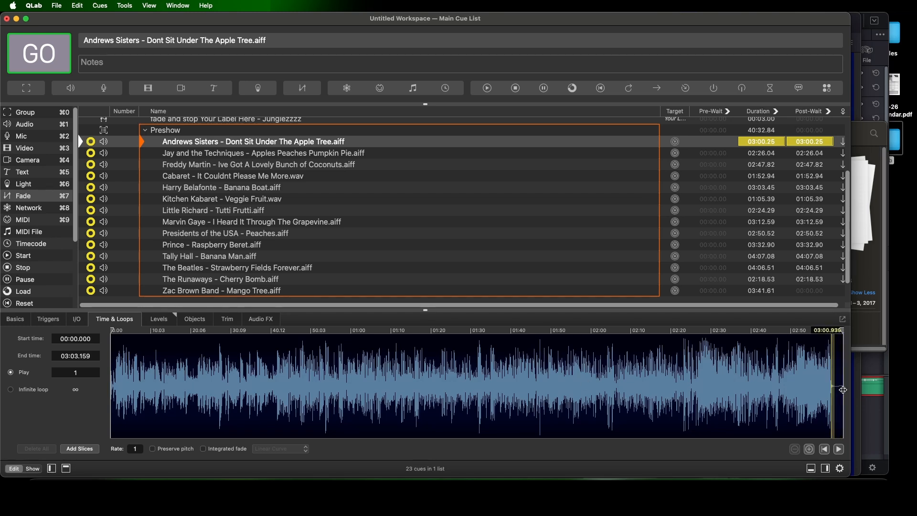
click(816, 389)
click(831, 386)
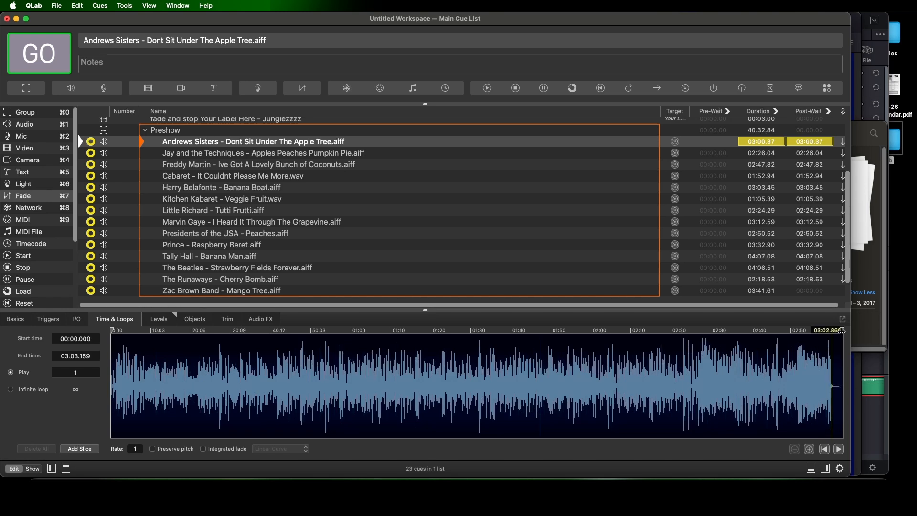
drag(841, 330, 833, 331)
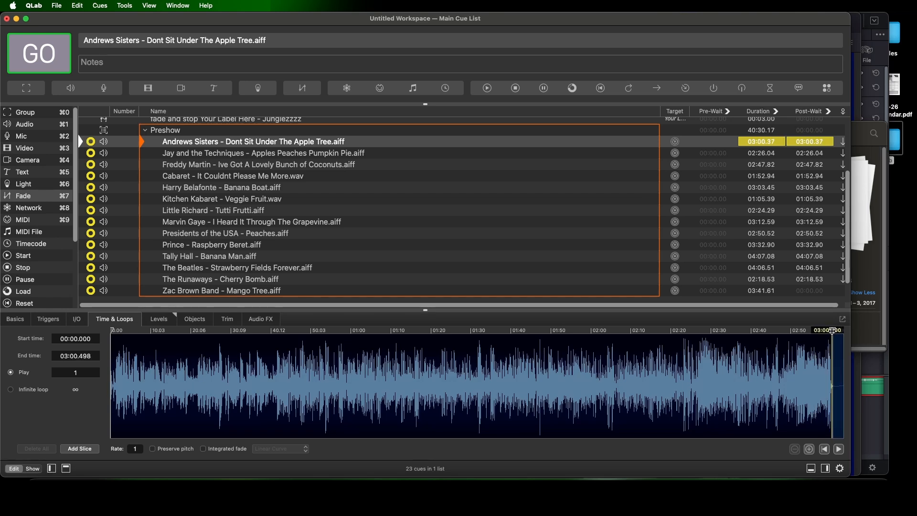
Trim the end of the Jay and the Techniques track to about 02:24.2
click(295, 155)
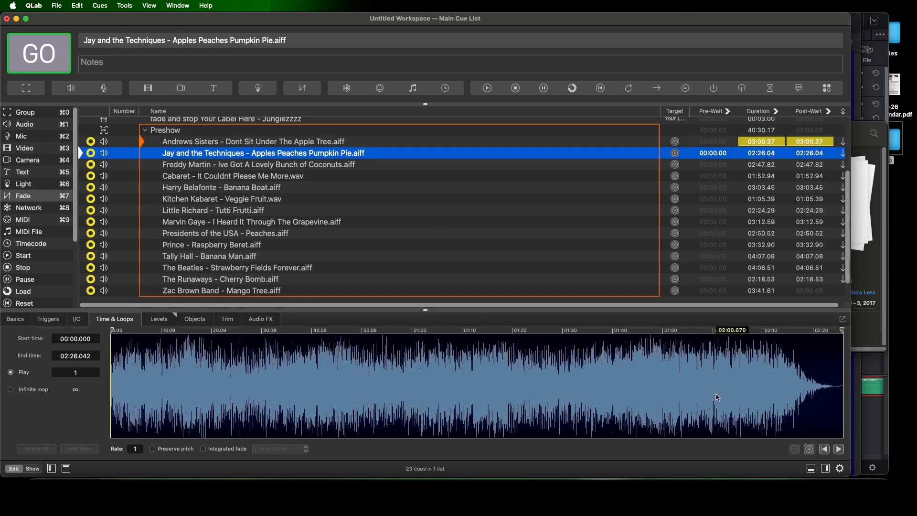
drag(841, 329, 833, 330)
key(super+z)
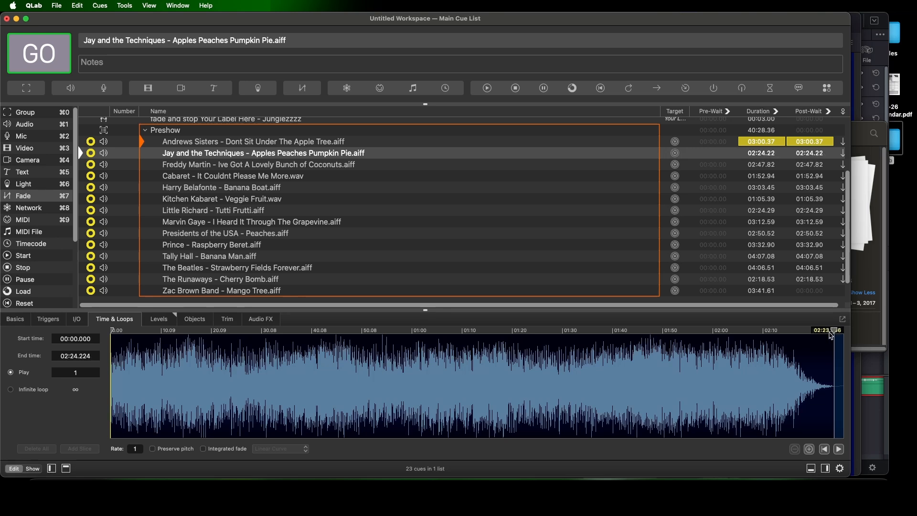
Trim the end of the Freddy Martin track to about 02:45.7
click(317, 168)
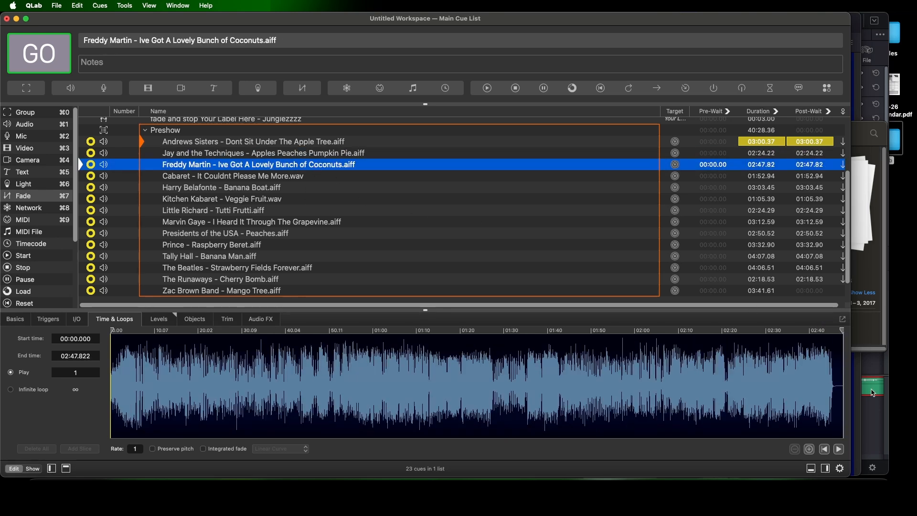
drag(841, 330, 833, 330)
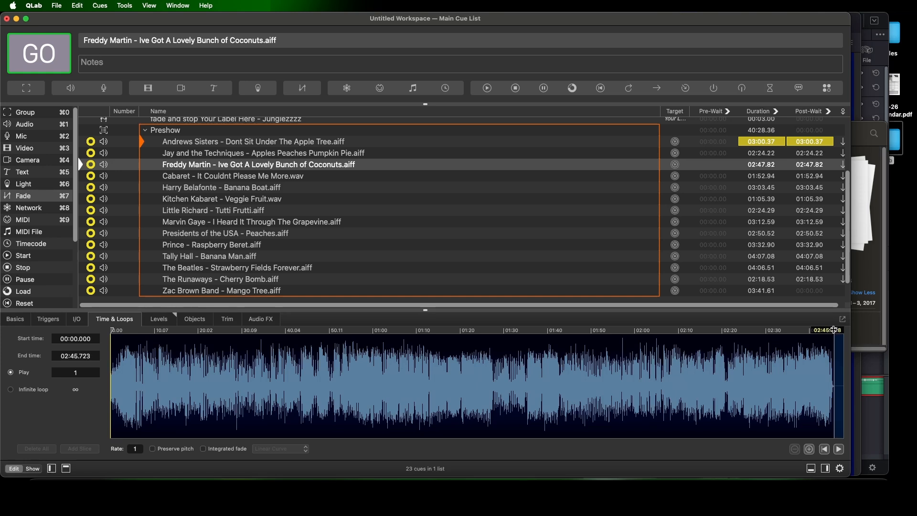
Move the Cabaret cue's playback position to the start of its closing fade-out, at about 01:45.1
key(Down)
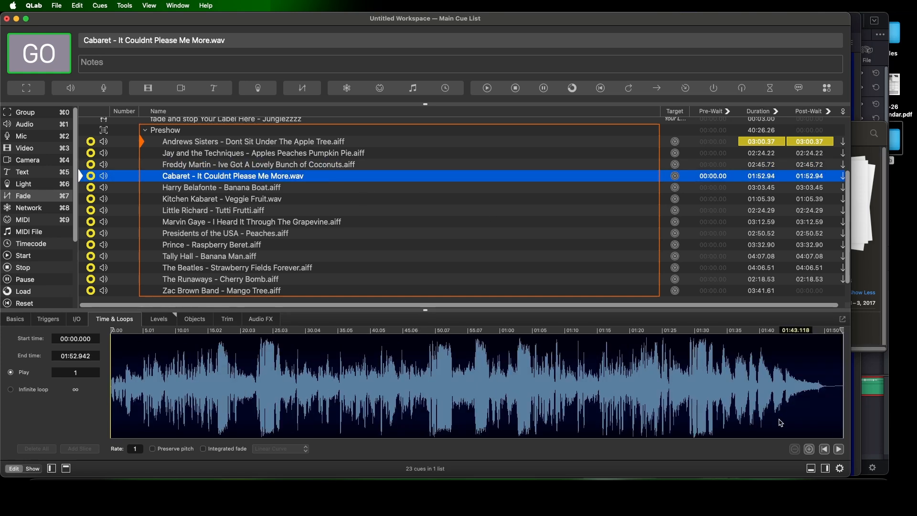
click(787, 401)
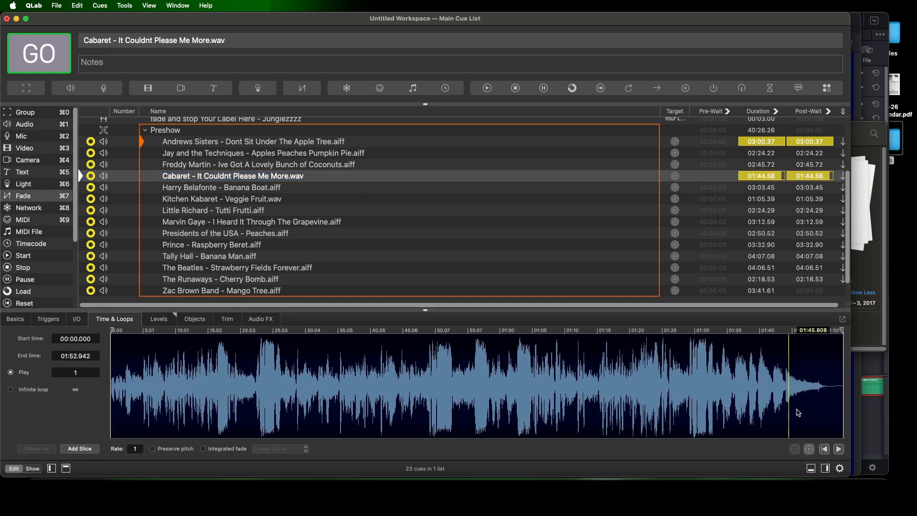
mouse_move(789, 403)
mouse_down()
mouse_move(833, 399)
mouse_move(820, 397)
mouse_up()
click(792, 392)
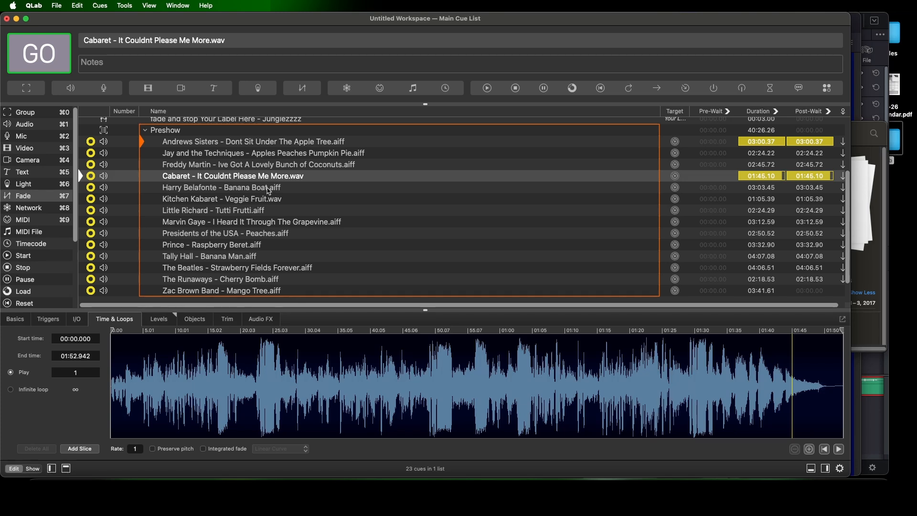
Try auto-shuffle and a 3-second crossfade on the Preshow playlist, and turn both options off again
click(208, 130)
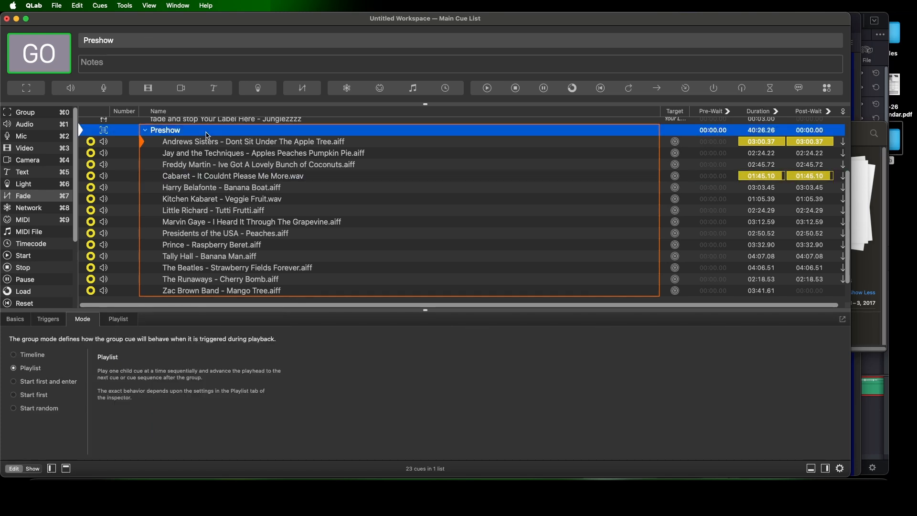
click(119, 319)
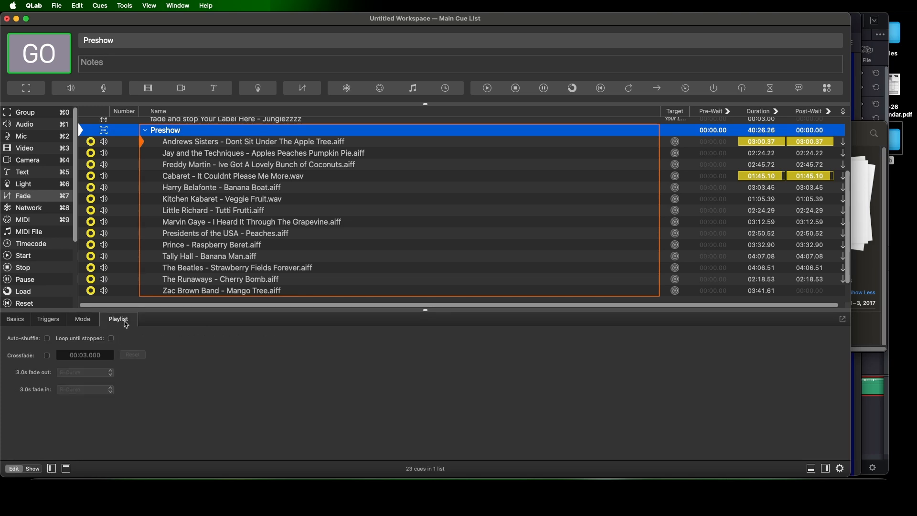
click(47, 340)
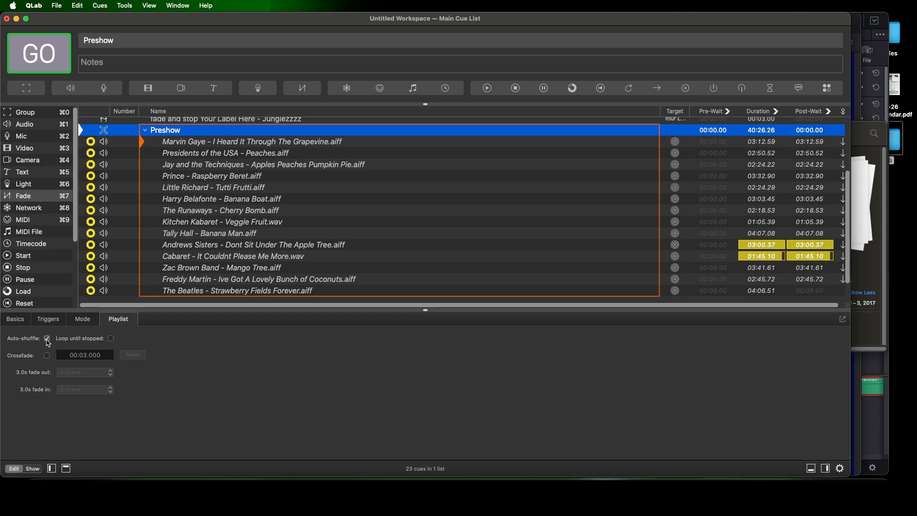
click(47, 356)
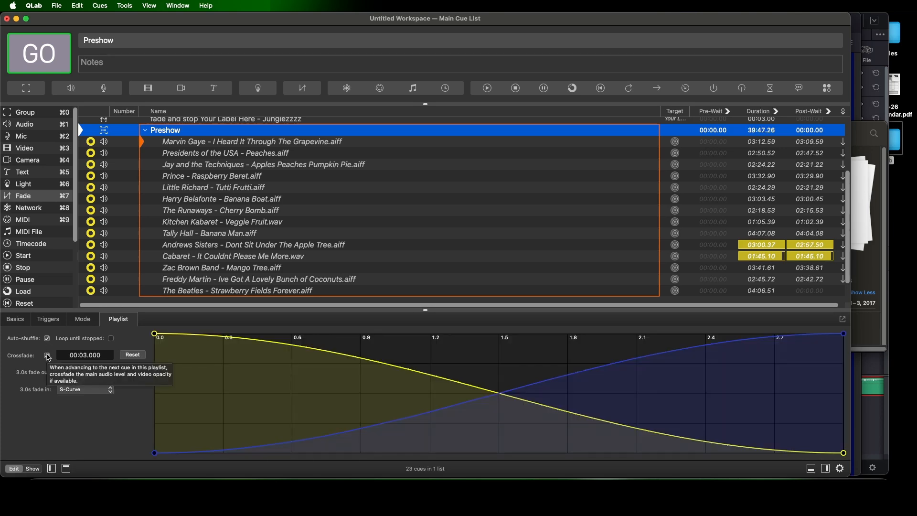
click(47, 355)
click(47, 337)
click(46, 338)
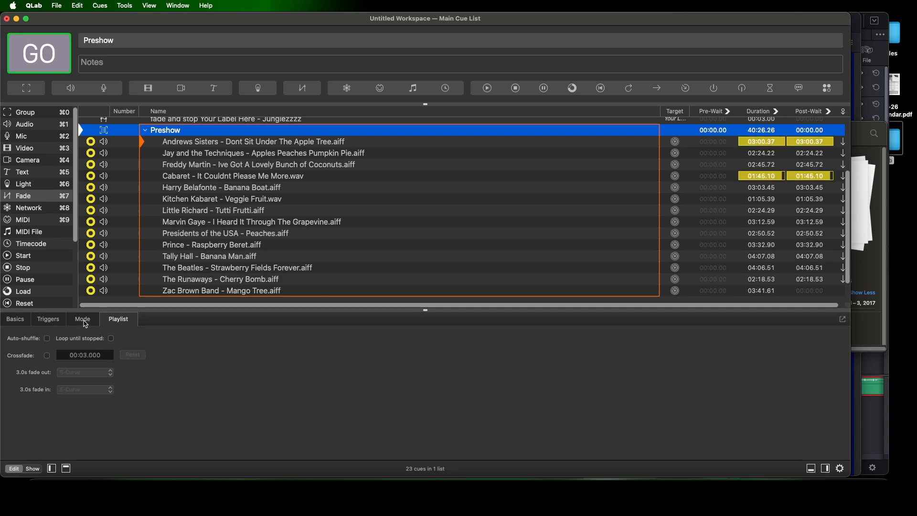
Switch the Preshow group to Start first mode and set its Andrews Sisters, Jay and the Techniques and Freddy Martin cues to Auto Continue
click(83, 319)
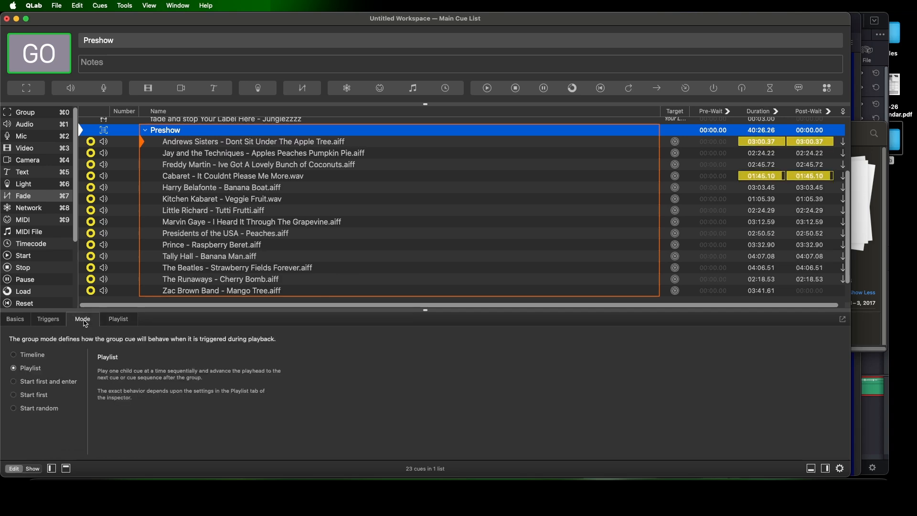
click(45, 399)
click(553, 143)
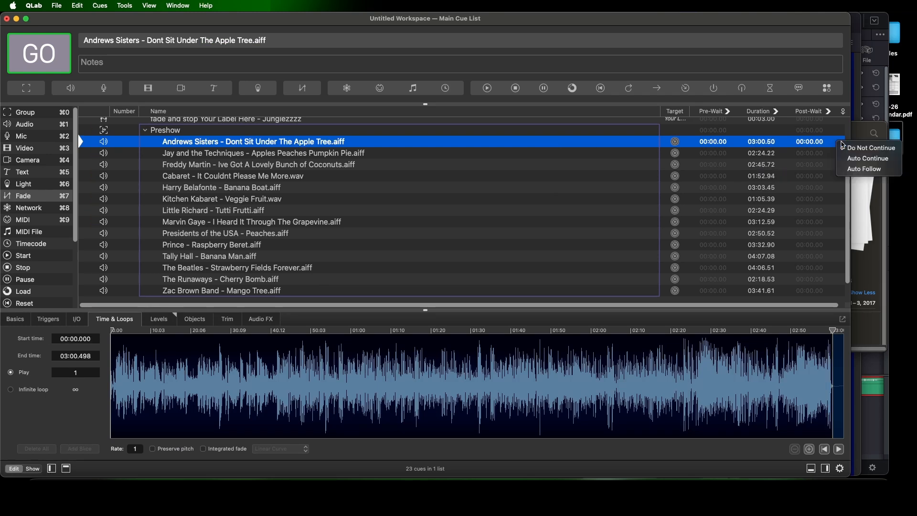
click(841, 143)
click(839, 163)
click(843, 153)
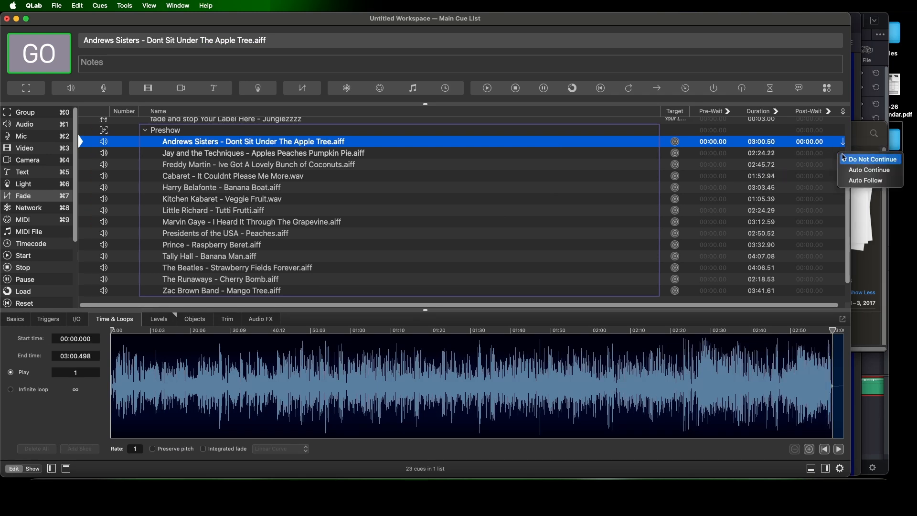
click(844, 170)
click(843, 164)
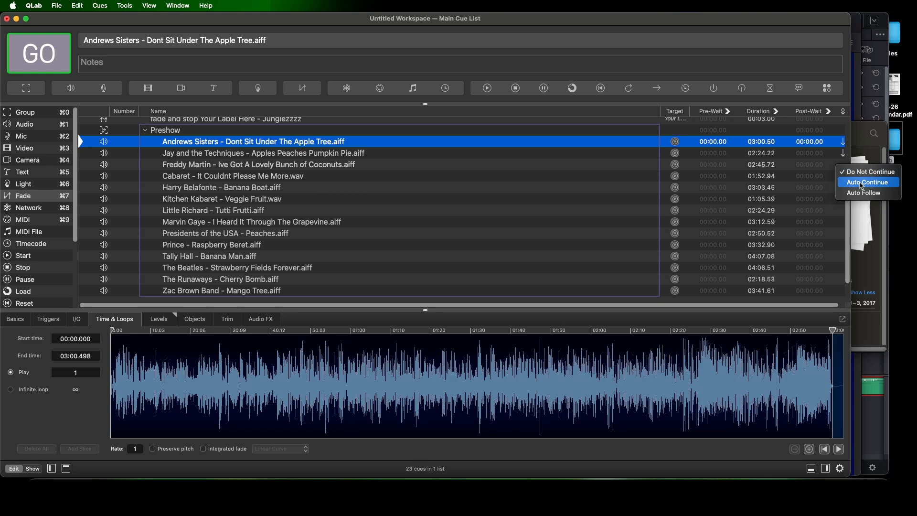
click(862, 182)
Set all Preshow cues from Cabaret through Zac Brown Band to Auto-continue together
click(309, 178)
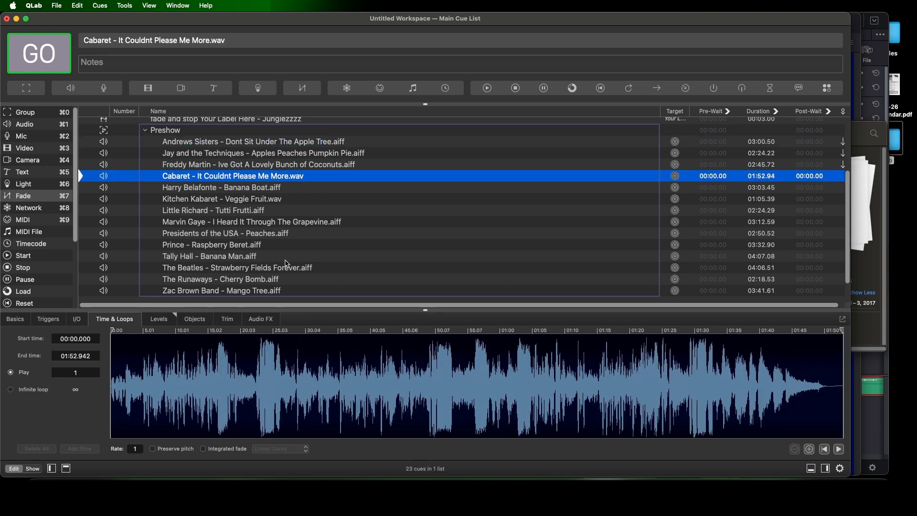
shift+click(274, 291)
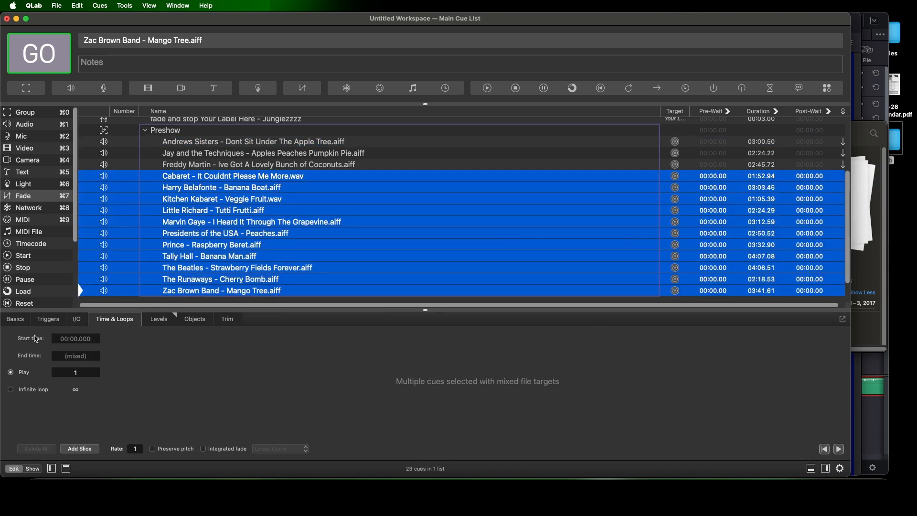
click(20, 324)
click(69, 404)
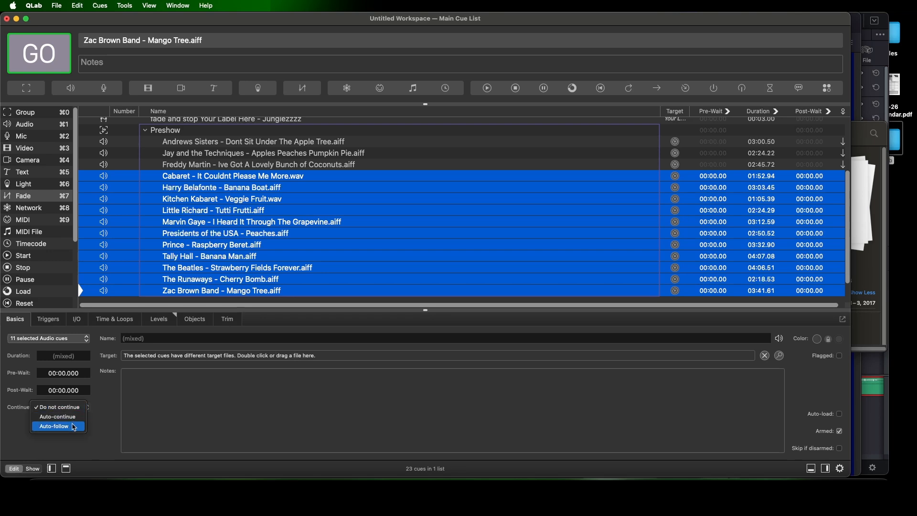
click(76, 420)
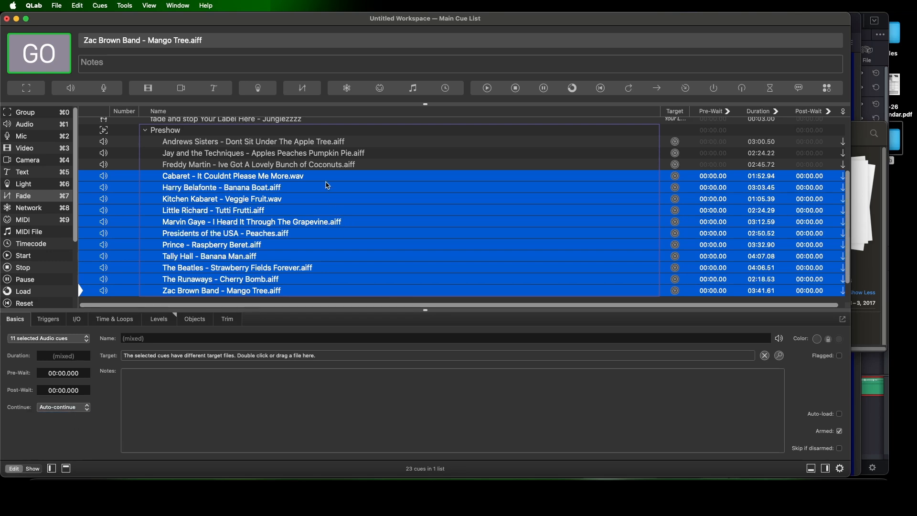
Mark the end of the music in the Andrews Sisters waveform and set the cue's post-wait to 3:00
click(308, 134)
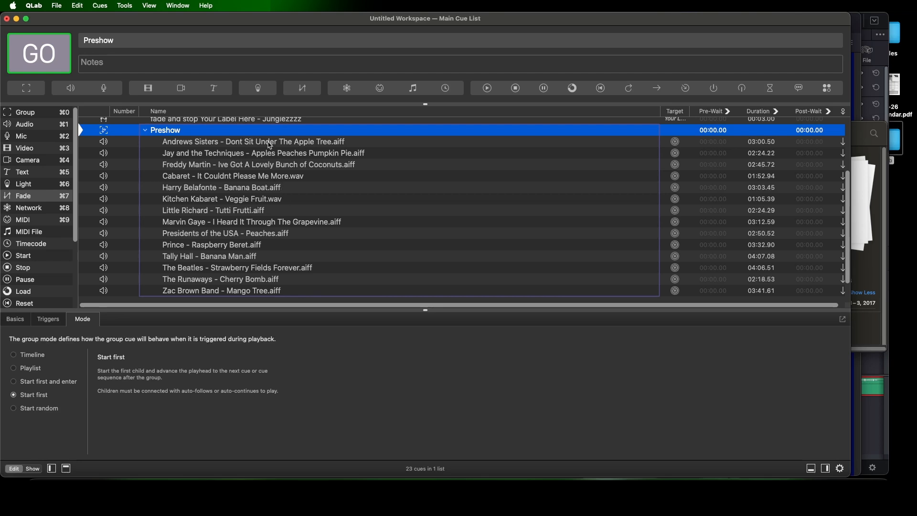
click(718, 143)
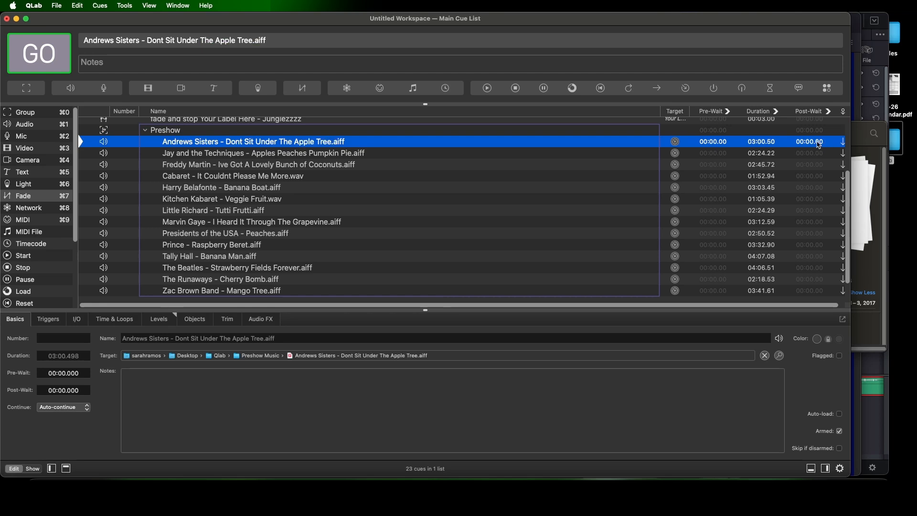
click(123, 323)
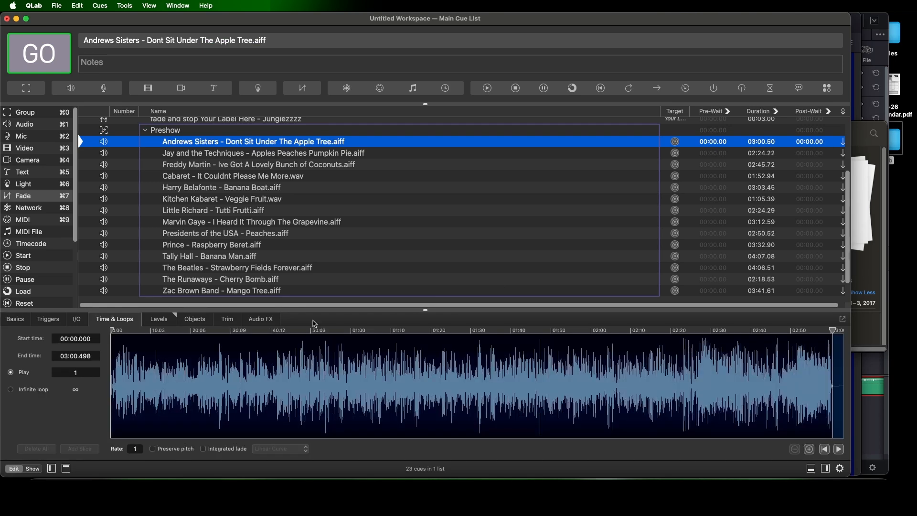
click(831, 388)
double_click(815, 142)
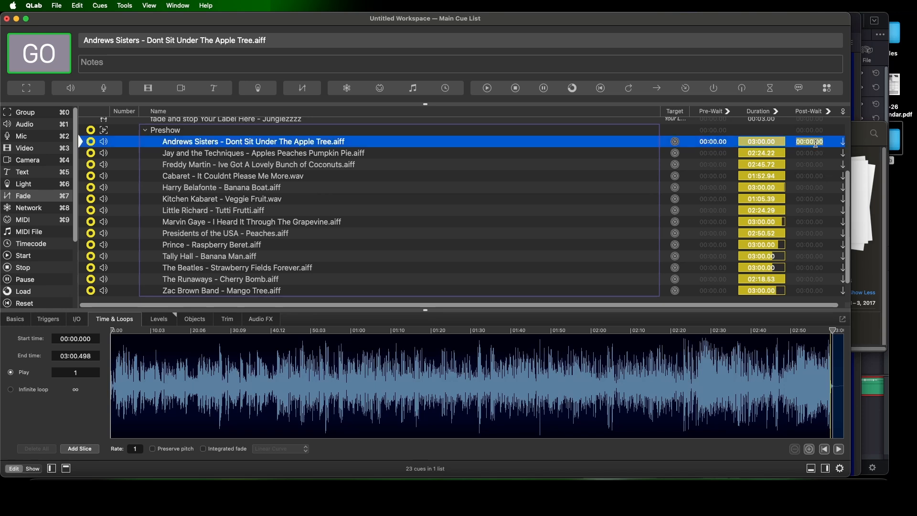
text(3:00)
key(Return)
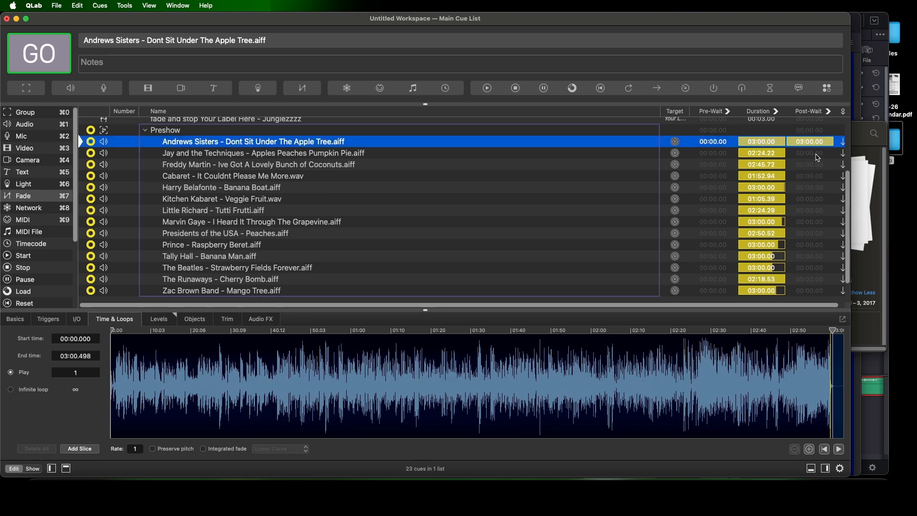
Mark the start of the fade-out in the Jay and the Techniques waveform and set the cue's post-wait to 2:18
click(818, 158)
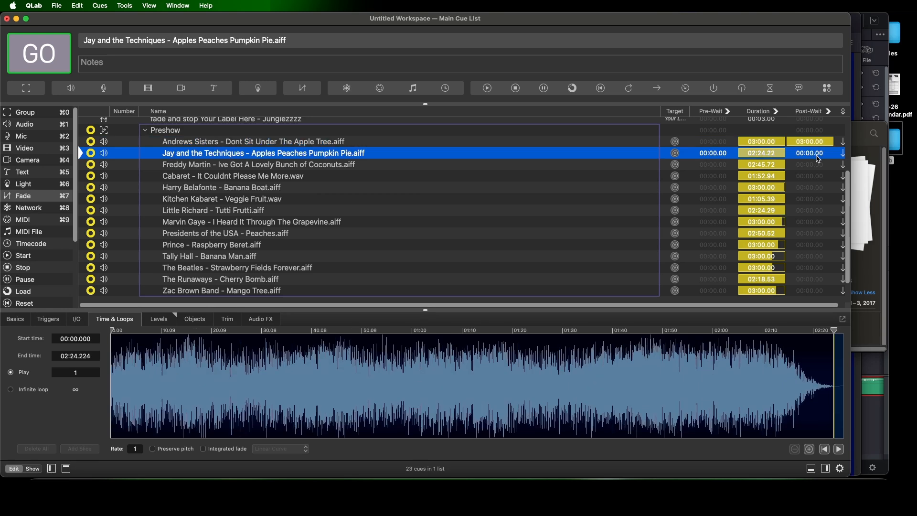
click(806, 392)
double_click(809, 153)
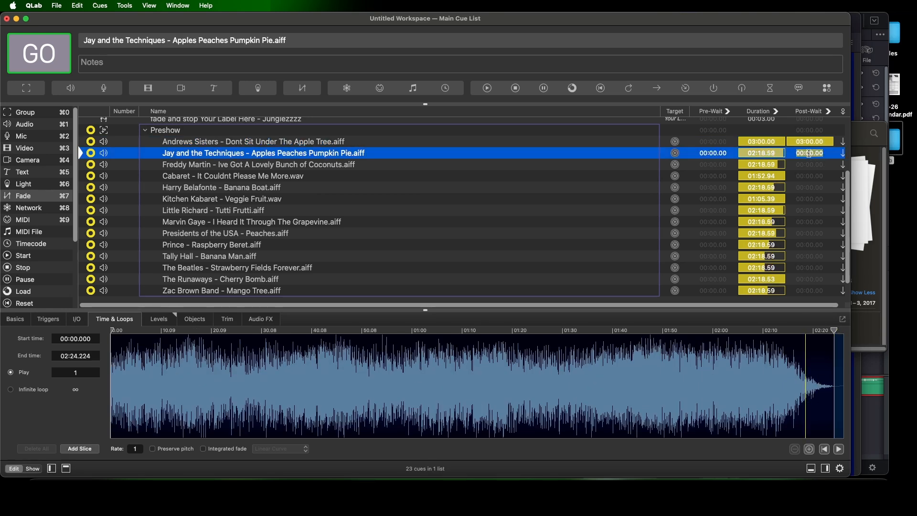
key(BackSpace)
text(2:18)
key(Return)
Mark the end of the music in the Freddy Martin waveform and set the cue's post-wait to 2:45
click(812, 168)
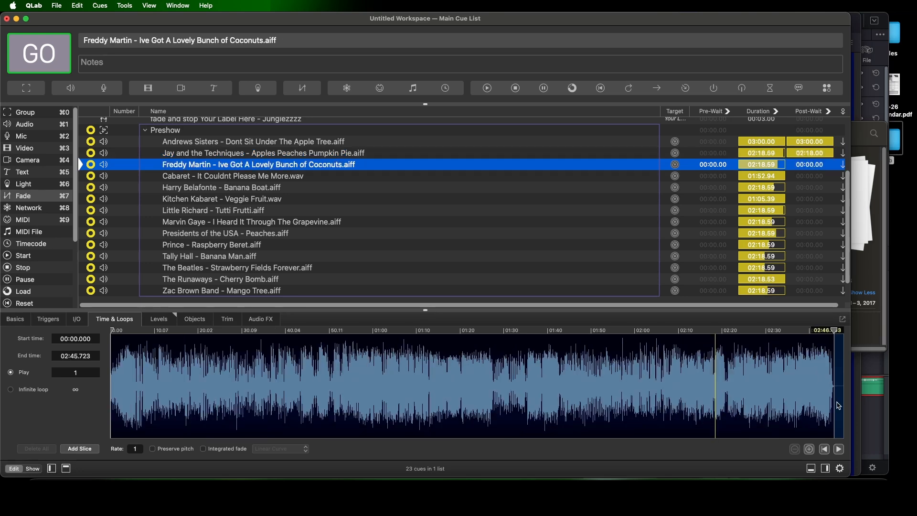
double_click(819, 167)
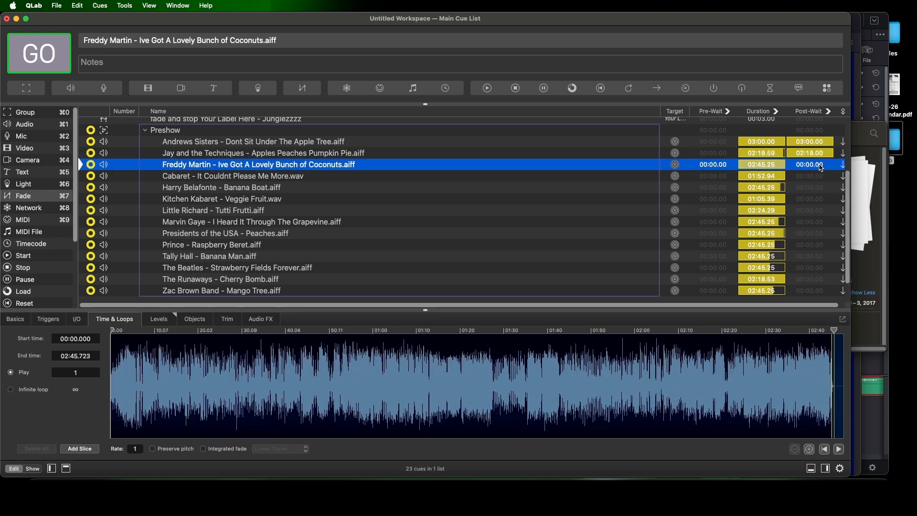
text(2:45)
key(Return)
Mark the closing fade in the Cabaret waveform and set the cue's post-wait to 1:45
click(816, 179)
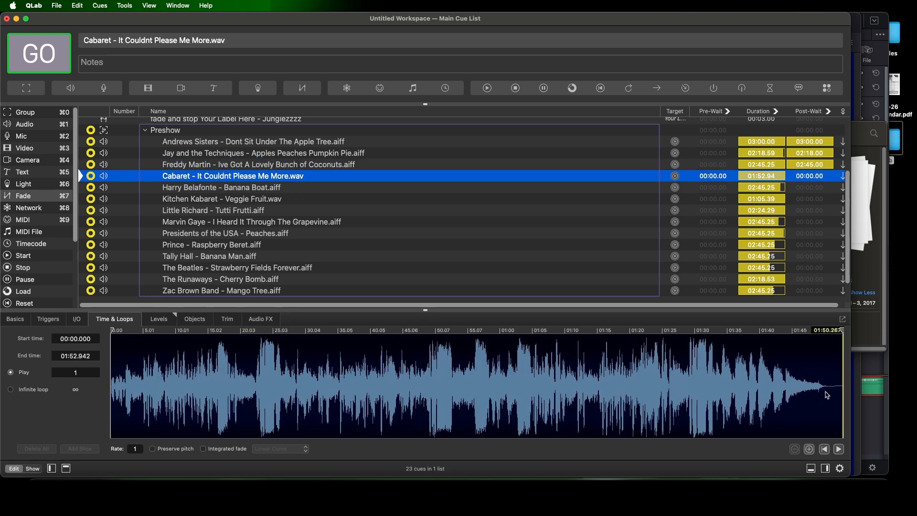
click(796, 391)
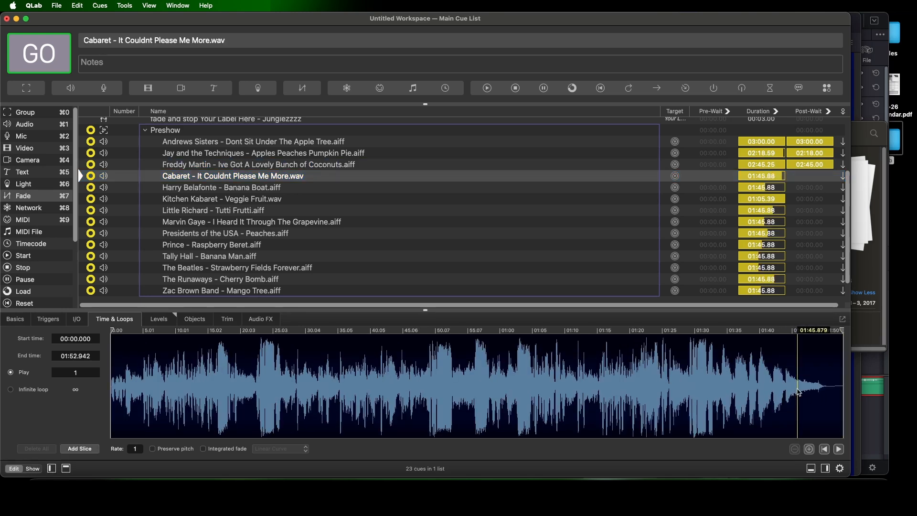
double_click(810, 178)
text(1:45)
key(Return)
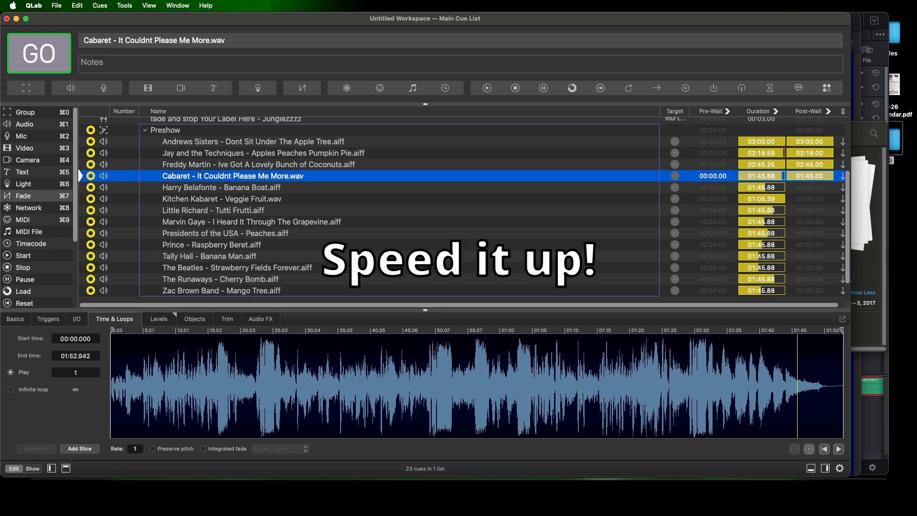
Mark the end of the music in the Harry Belafonte waveform and set the cue's post-wait to 3:00
click(813, 189)
key(Escape)
click(832, 403)
double_click(817, 189)
text(3:)
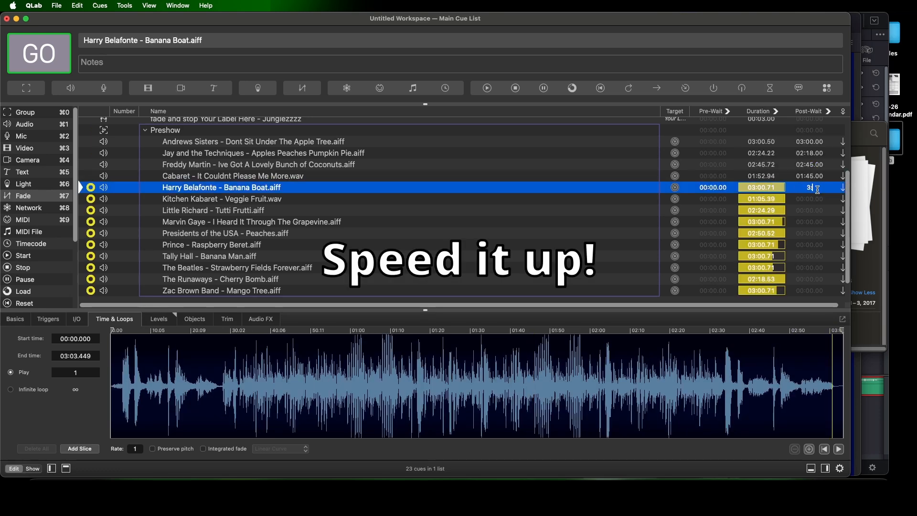
text(00)
Mark the endings of the next two tracks and set the post-waits: Kitchen Kabaret to 1:02 and Little Richard to 2:21
click(814, 200)
click(811, 397)
double_click(811, 200)
text(1:02)
click(811, 213)
click(829, 396)
double_click(813, 212)
text(2)
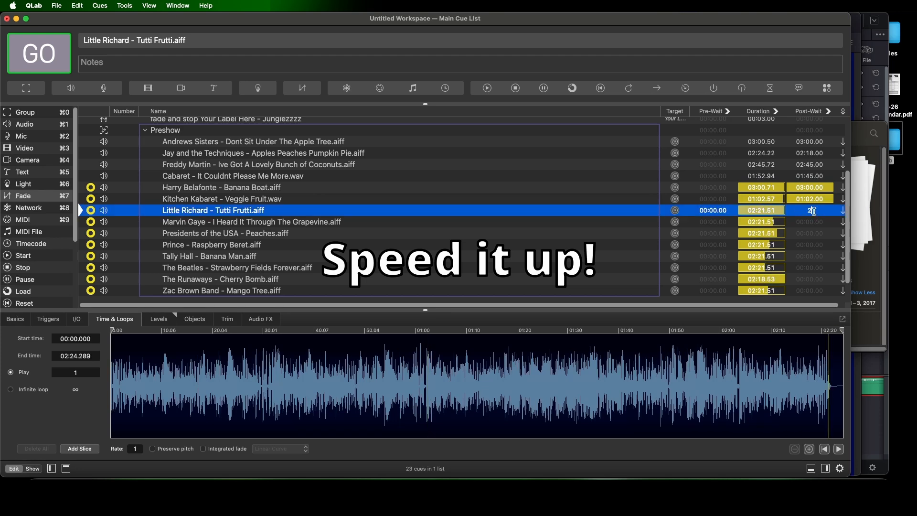
text(:21)
Mark the endings of the next two tracks and set the post-waits: Marvin Gaye to 3:07 and Presidents of the USA to 2:47
click(813, 225)
click(830, 395)
double_click(813, 223)
text(3:07)
click(813, 235)
click(831, 391)
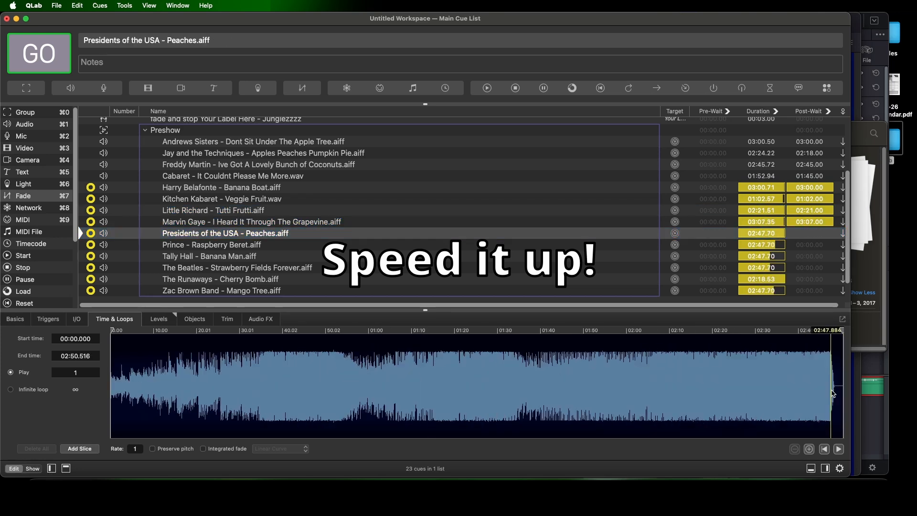
double_click(813, 235)
text(2:47)
Set the Prince cue's post-wait to 3:18, matching the start of its closing fade
click(813, 245)
double_click(814, 245)
text(3)
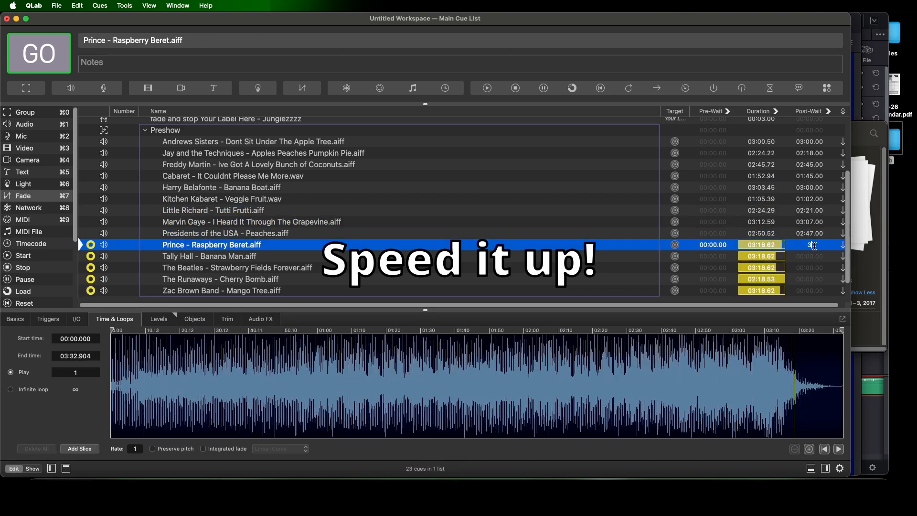
text(:18)
Trim the end of the Tally Hall track to about 3:42.8 and set its post-wait to 3:38
click(814, 258)
click(759, 396)
drag(841, 330, 771, 330)
click(816, 258)
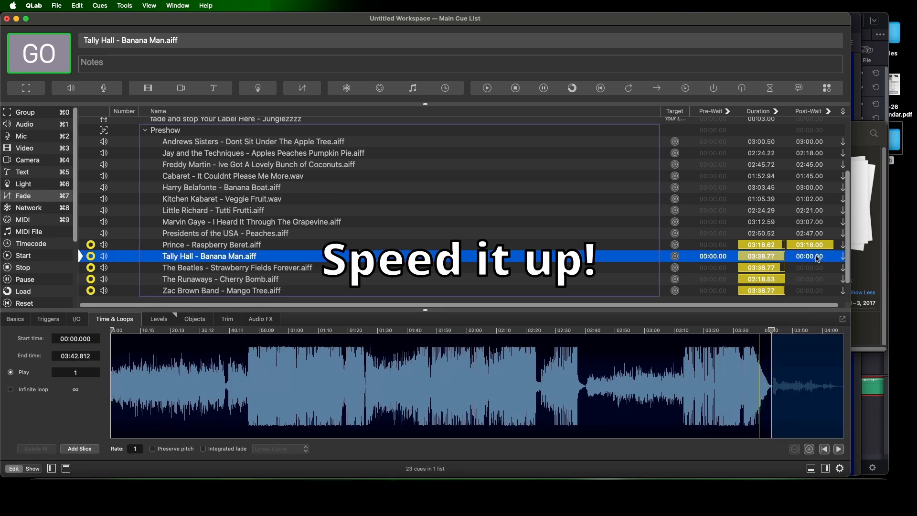
double_click(817, 258)
text(3:38)
Set the post-waits of the next two tracks: The Beatles to 3:23 and The Runaways to 2:14
click(815, 268)
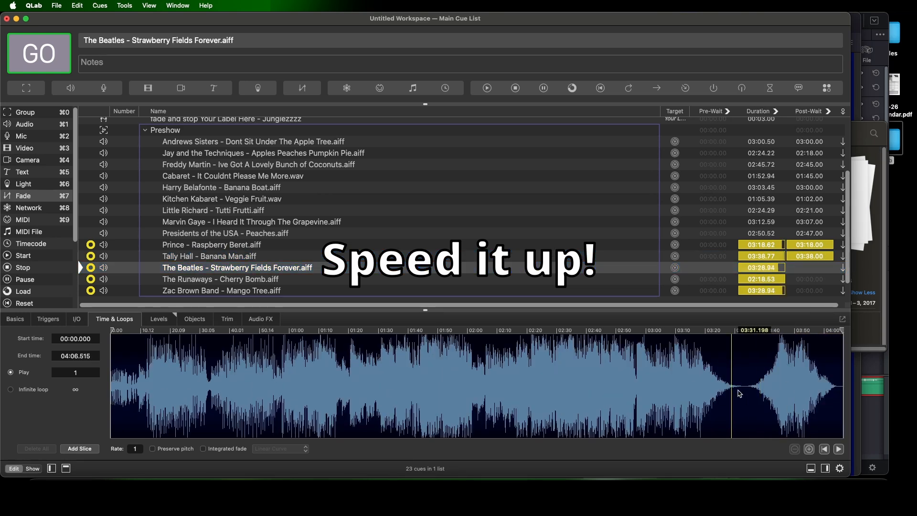
double_click(815, 268)
text(3:23)
click(815, 279)
double_click(815, 279)
text(2:14)
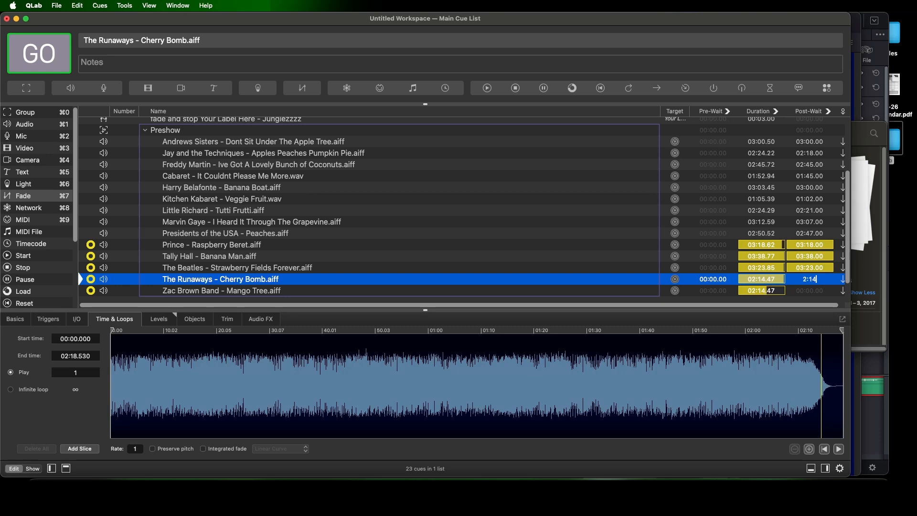
Mark the end of the music in the Zac Brown Band waveform and set that cue's post-wait to 3:37
click(814, 290)
click(833, 390)
double_click(813, 291)
text(3:37)
click(465, 247)
click(344, 131)
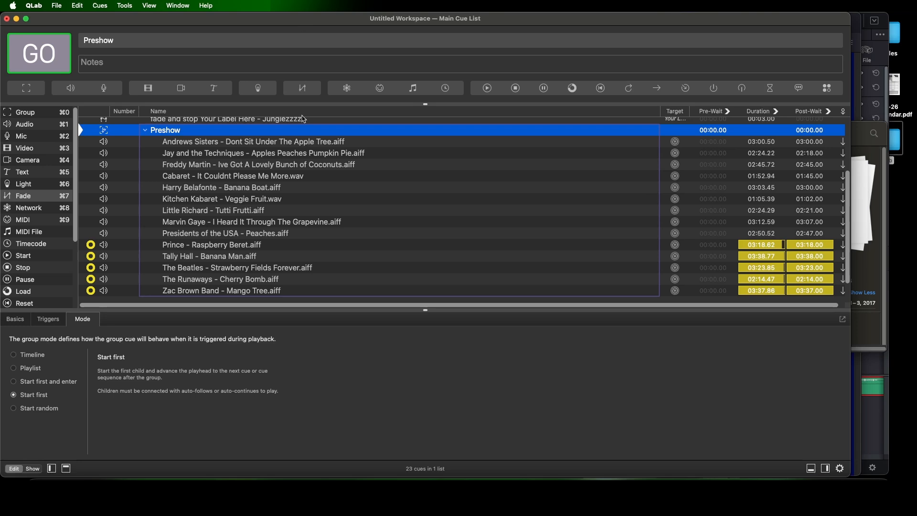
Reorder the Preshow tracks, moving Little Richard below Andrews Sisters and The Runaways, Zac Brown Band, Presidents and Tally Hall below Freddy Martin
click(264, 210)
drag(262, 210, 254, 149)
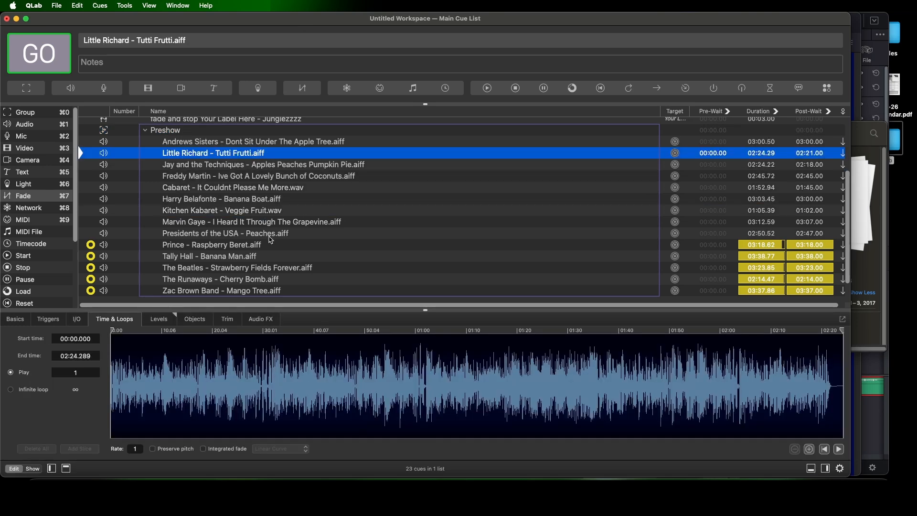
drag(269, 234, 270, 183)
drag(261, 256, 258, 193)
drag(242, 271, 247, 183)
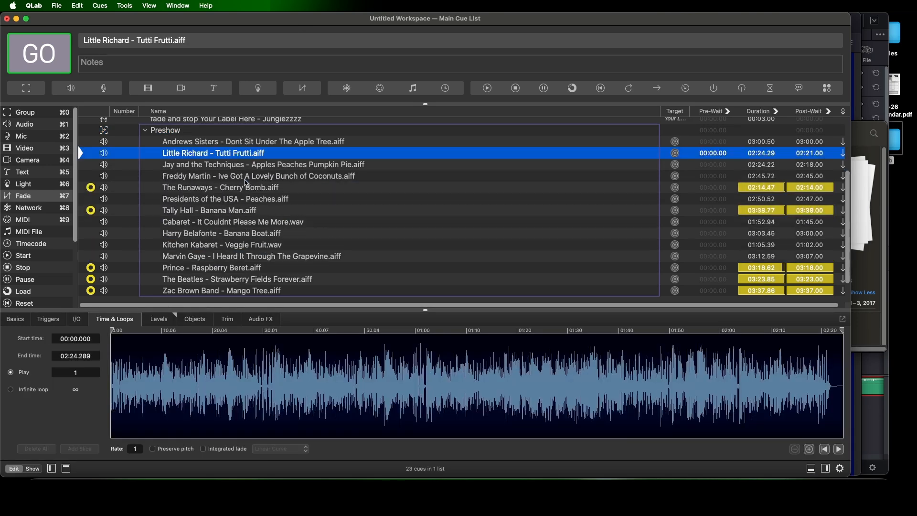
drag(207, 291, 223, 193)
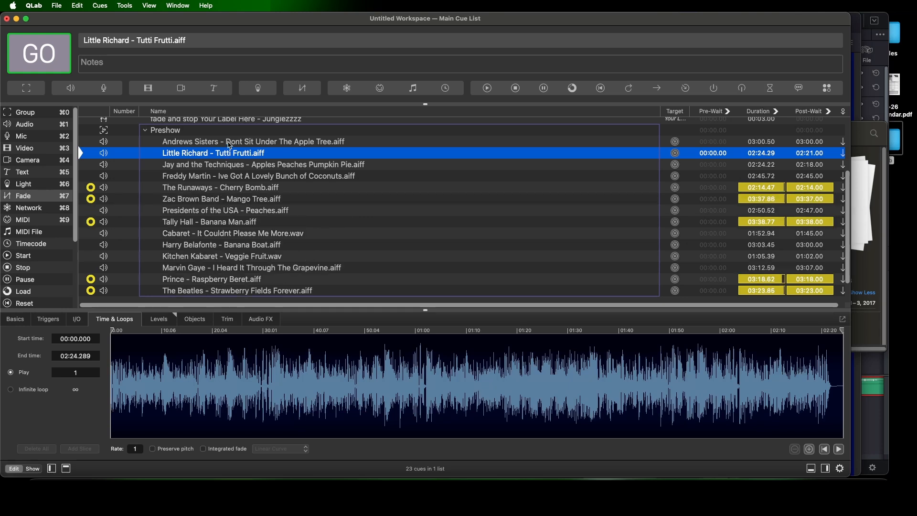
Move Andrews Sisters below Tally Hall, Kitchen Kabaret below The Runaways, Marvin Gaye below Zac Brown Band, and Prince below Presidents
drag(230, 145, 233, 228)
drag(231, 262, 246, 191)
drag(270, 274, 270, 217)
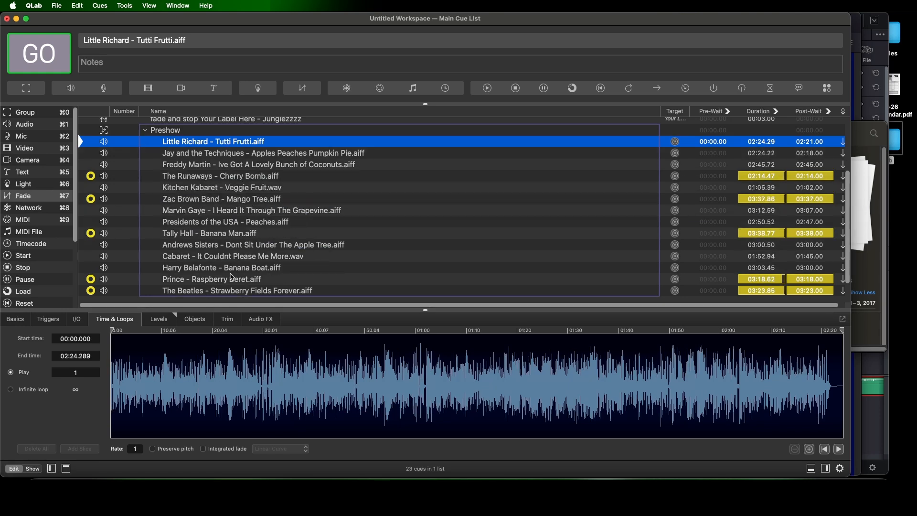
drag(226, 282, 232, 228)
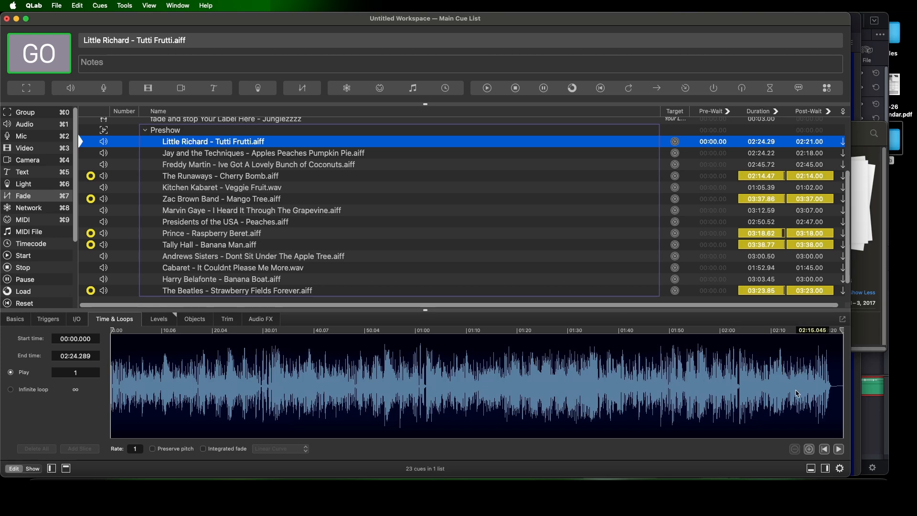
Trim the silent tail of the Little Richard track, ending it at about 2:22.3
click(784, 157)
click(771, 143)
click(841, 330)
drag(841, 330, 831, 330)
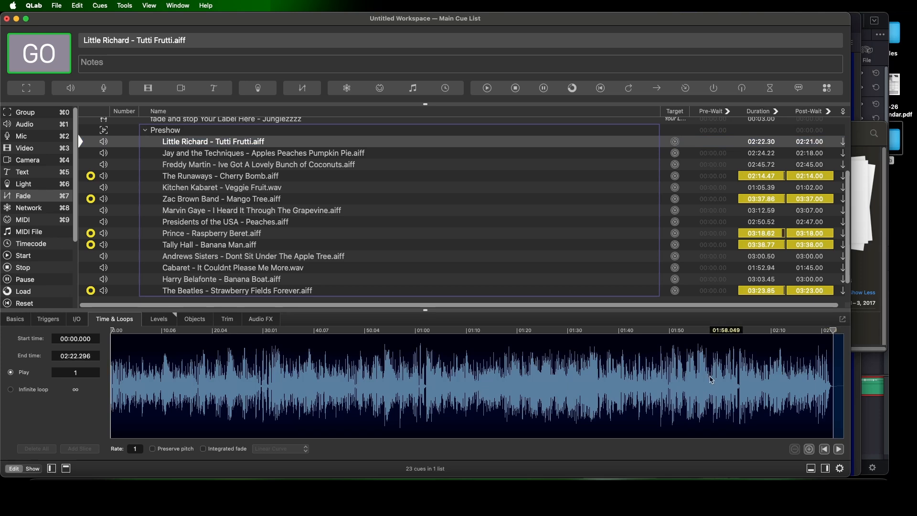
click(282, 159)
click(263, 143)
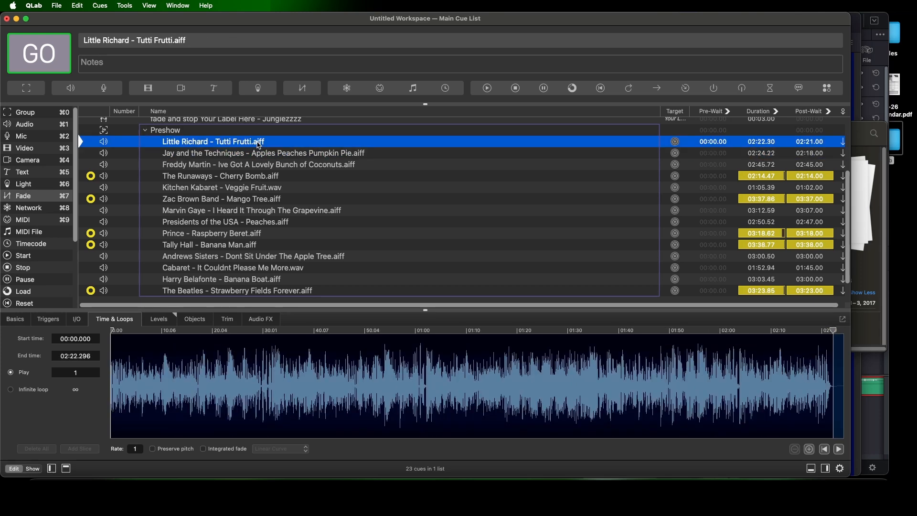
key(Up)
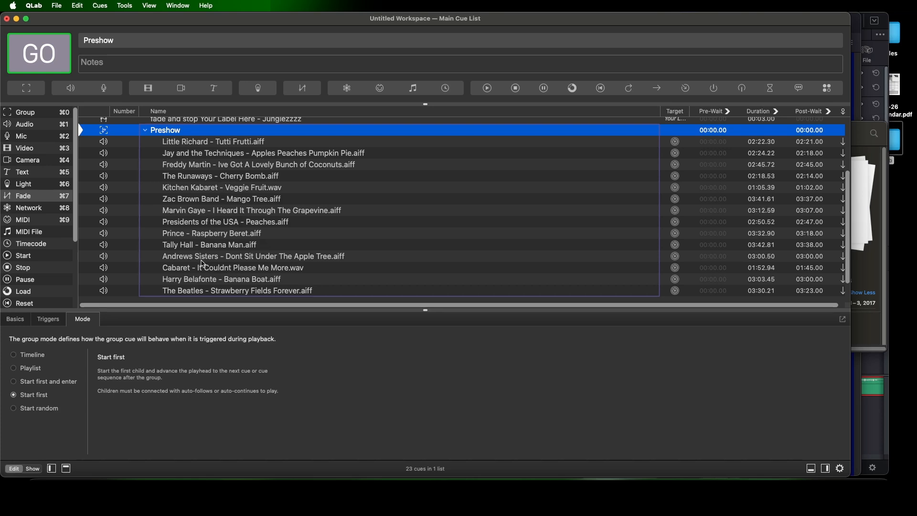
Play the Harry Belafonte track and trim its slow intro so it starts at about 27.8 seconds
click(205, 281)
key(space)
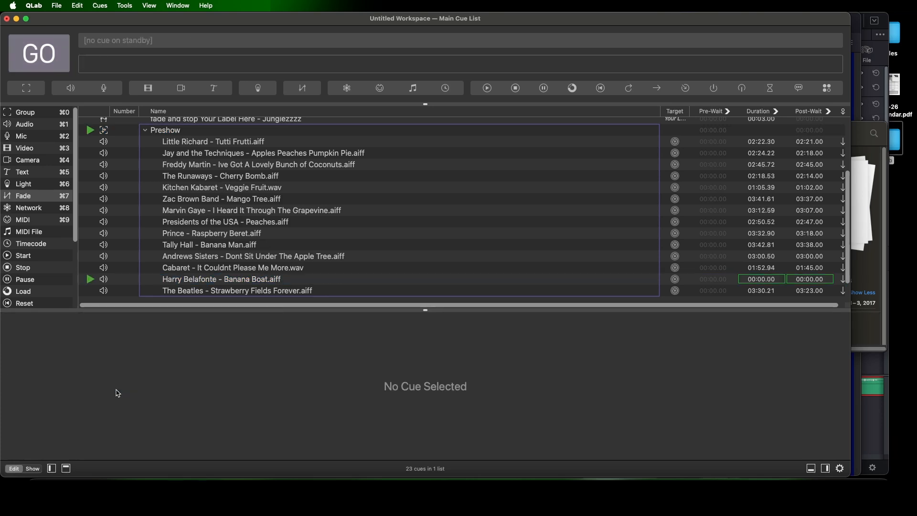
click(198, 280)
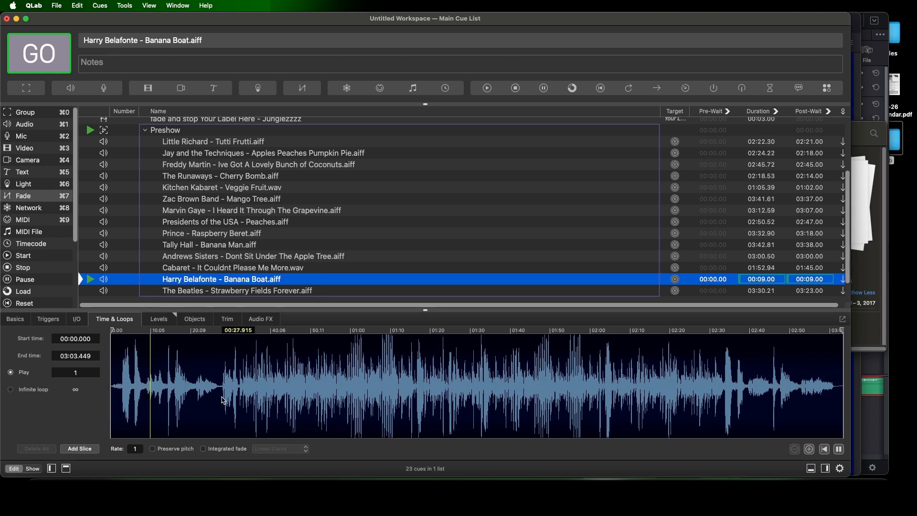
click(222, 400)
drag(113, 331, 221, 344)
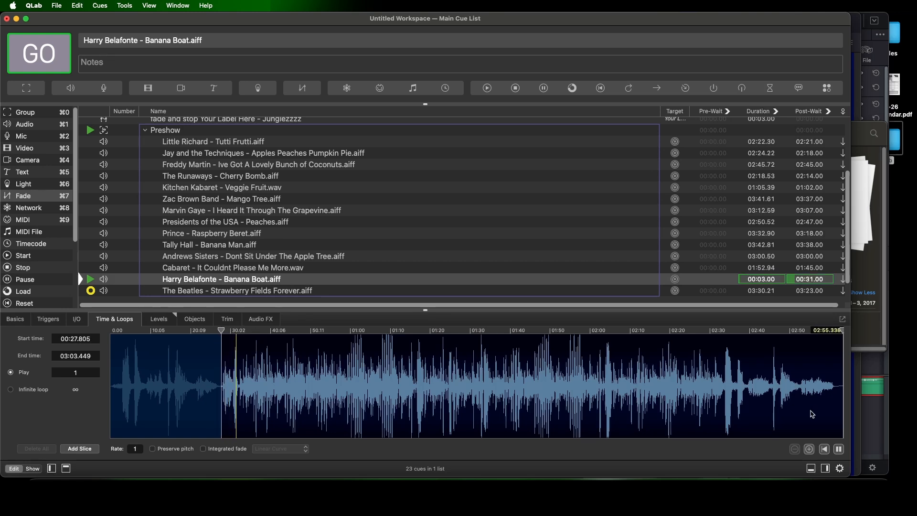
Audition the Harry Belafonte ending, trim the track's end to about 2:45.4, and set its post-wait to 2:17
click(774, 397)
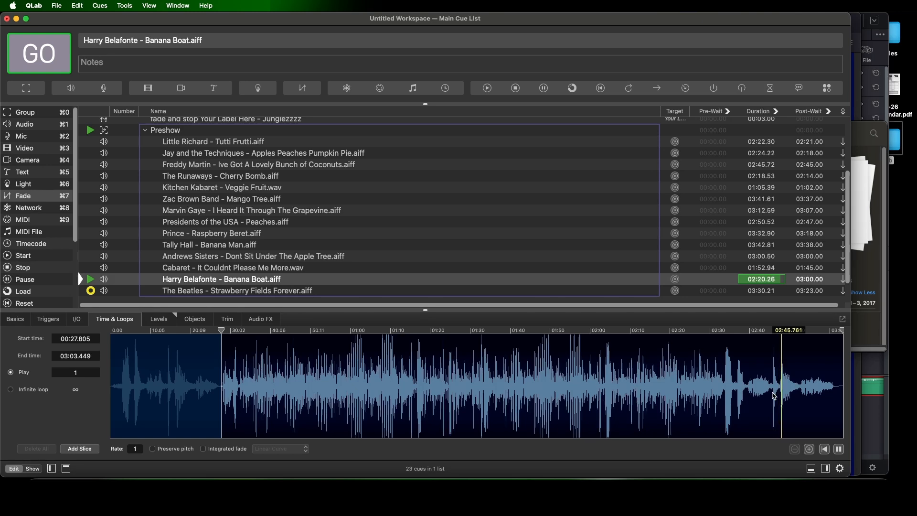
click(738, 389)
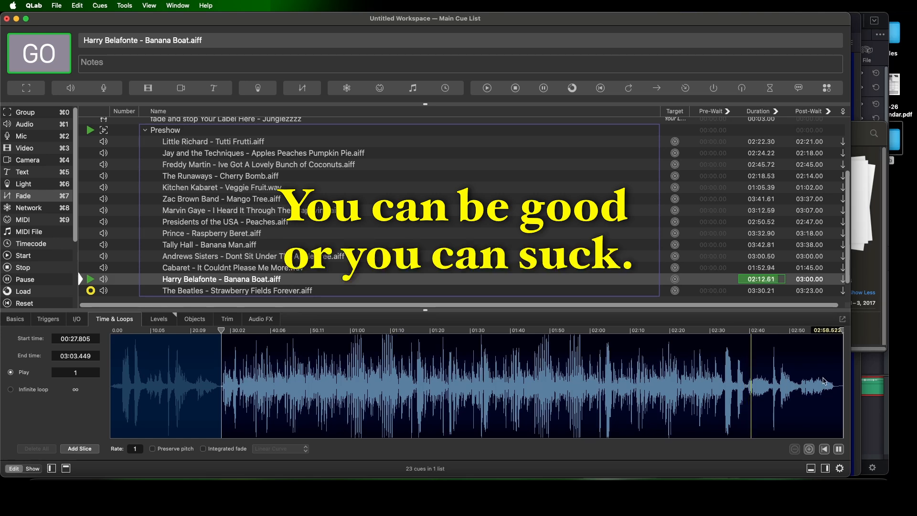
drag(841, 330, 770, 332)
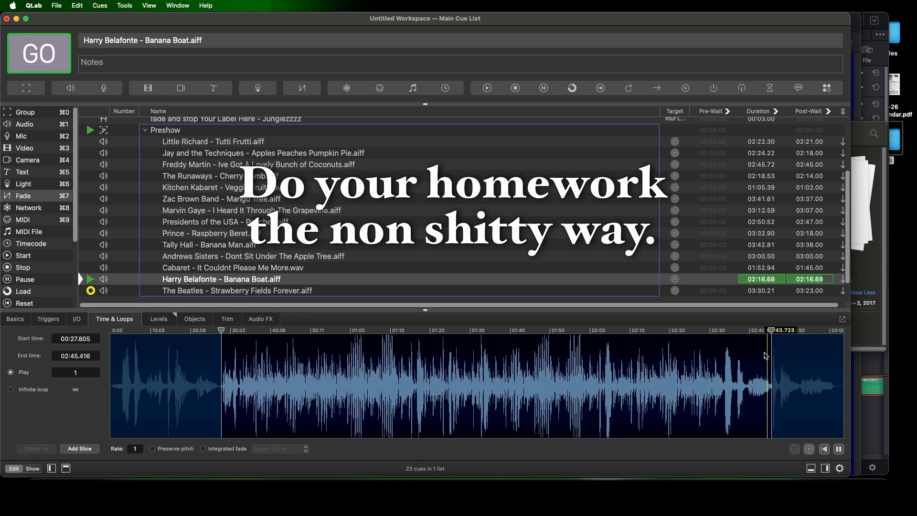
key(Escape)
double_click(810, 279)
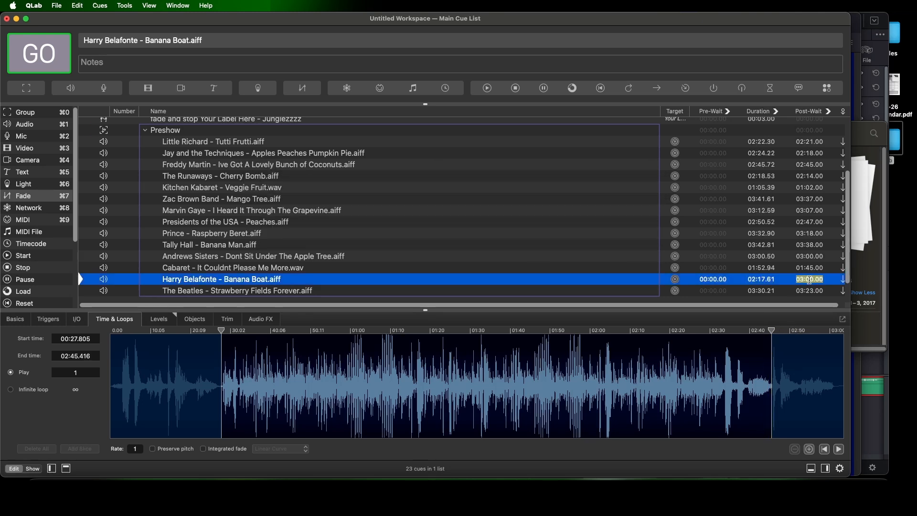
text(2:17)
key(Return)
Add a Start cue at the end of the Preshow group, targeting the Little Richard track to loop the playlist
drag(22, 259, 165, 294)
drag(204, 140, 673, 266)
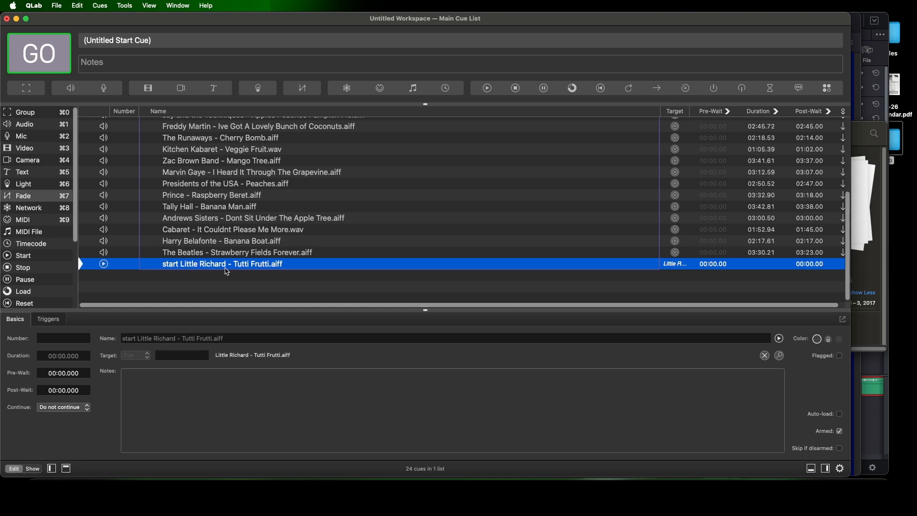
scroll(227, 271, up, 2)
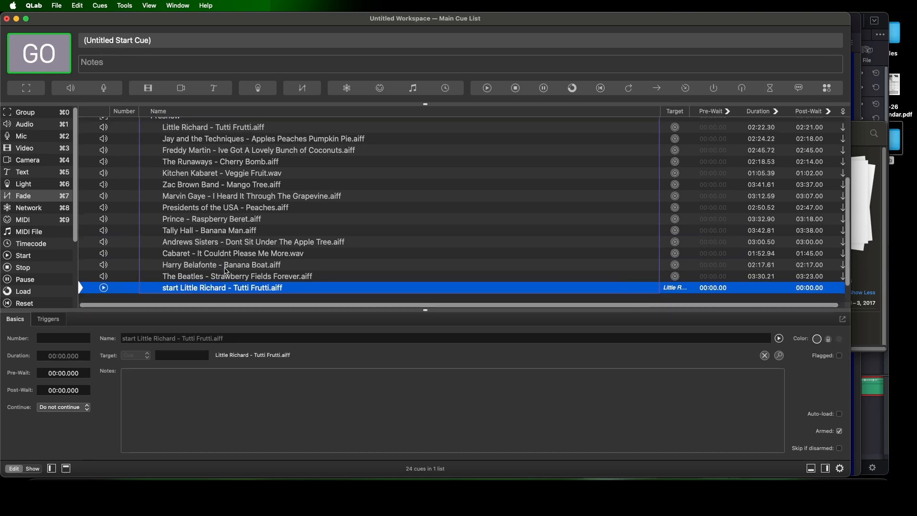
scroll(226, 271, down, 2)
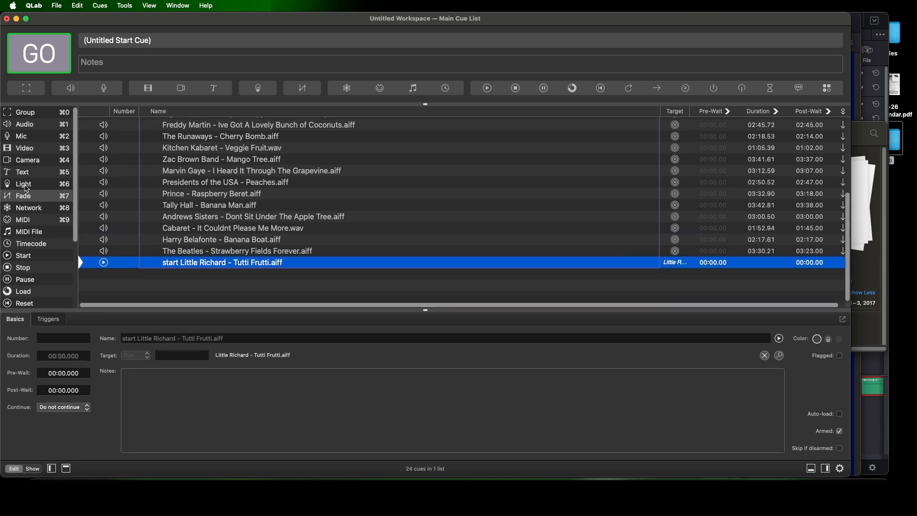
Add a Fade cue after the collapsed Preshow group, targeting Preshow, with main level at -INF and stopping the target when done
drag(30, 198, 189, 273)
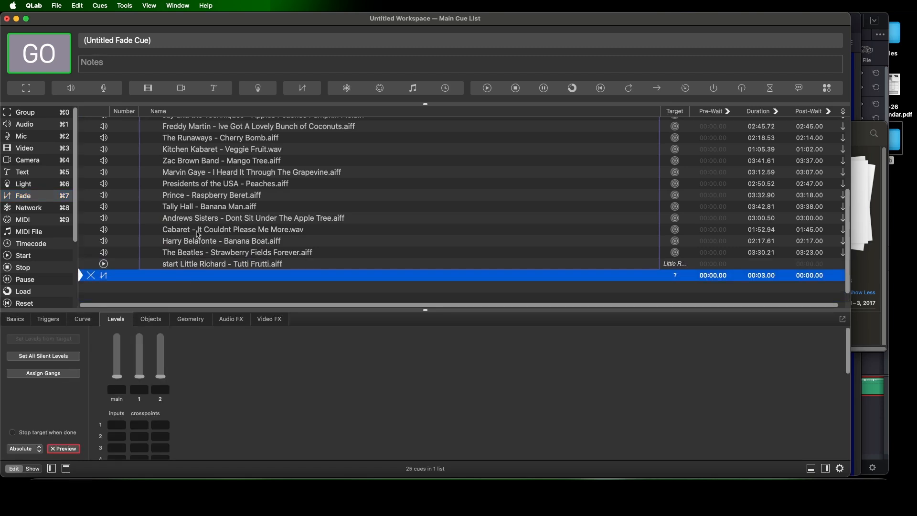
scroll(142, 163, up, 3)
click(142, 161)
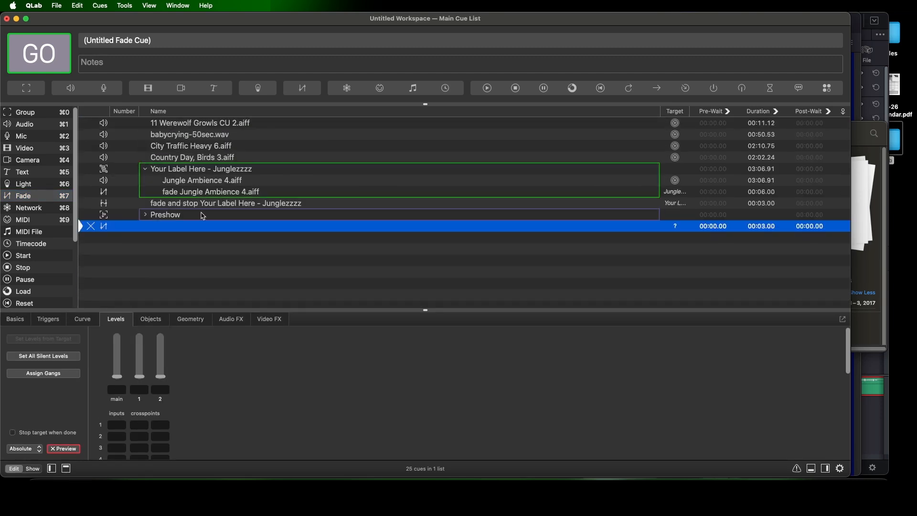
drag(173, 215, 673, 228)
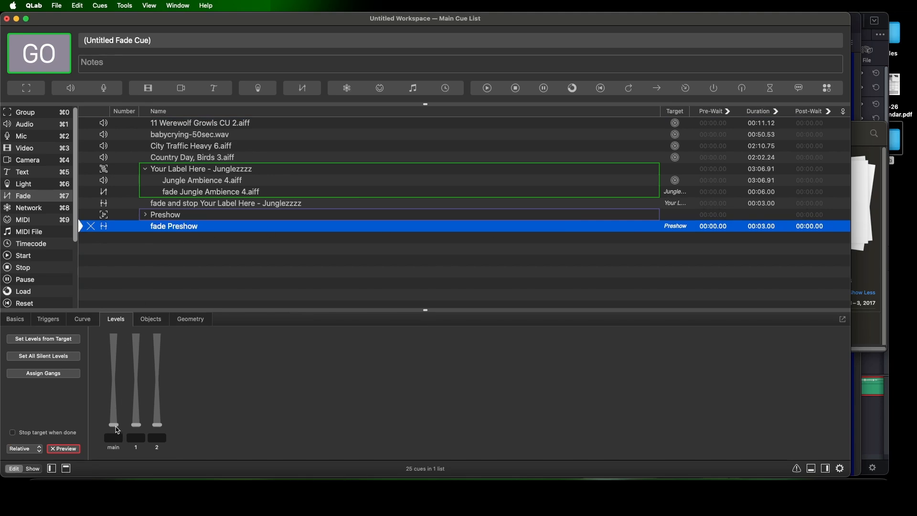
click(117, 430)
click(50, 435)
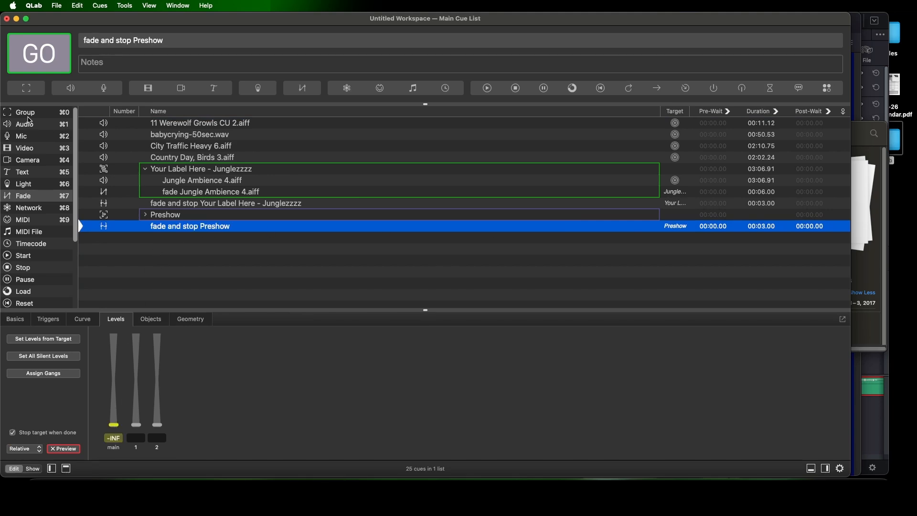
Create a group below Preshow containing the fade and stop Preshow cue, and add JGP House Announcement.wav from the Preshow Music folder in Finder
drag(28, 114, 118, 221)
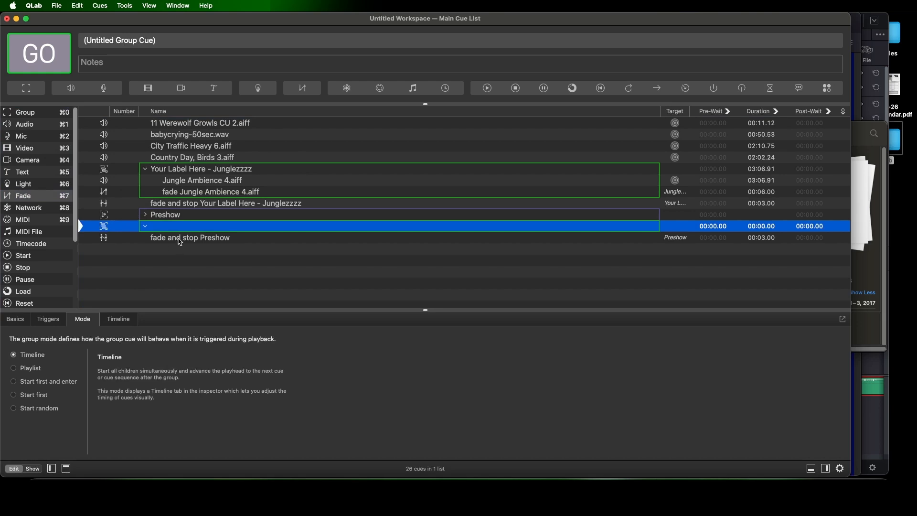
drag(179, 238, 180, 232)
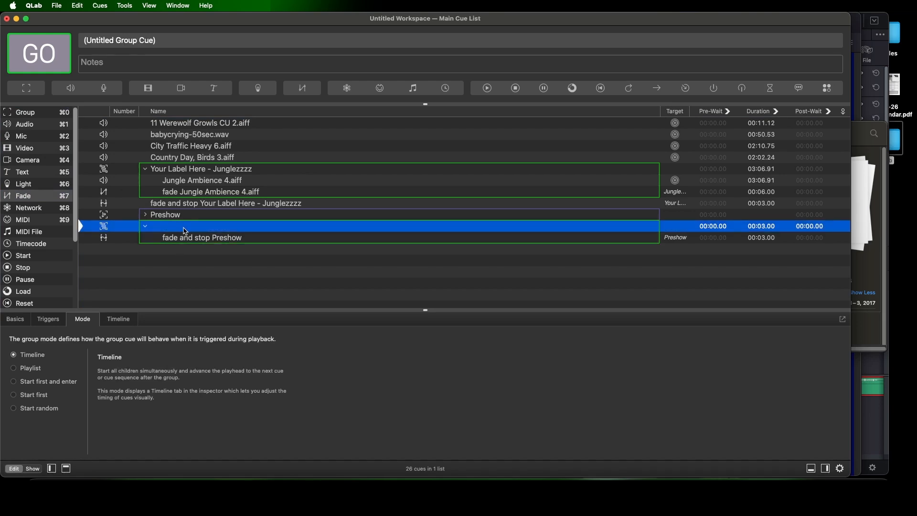
click(881, 146)
click(724, 336)
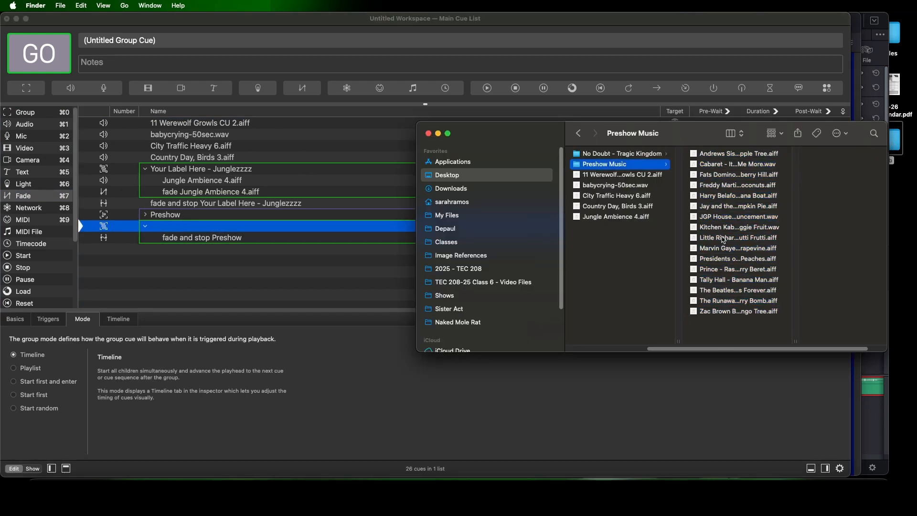
click(709, 217)
drag(709, 220, 184, 235)
Set the pre-wait of JGP House Announcement.wav to 2 seconds and that of the fade and stop Preshow cue to 0
double_click(713, 248)
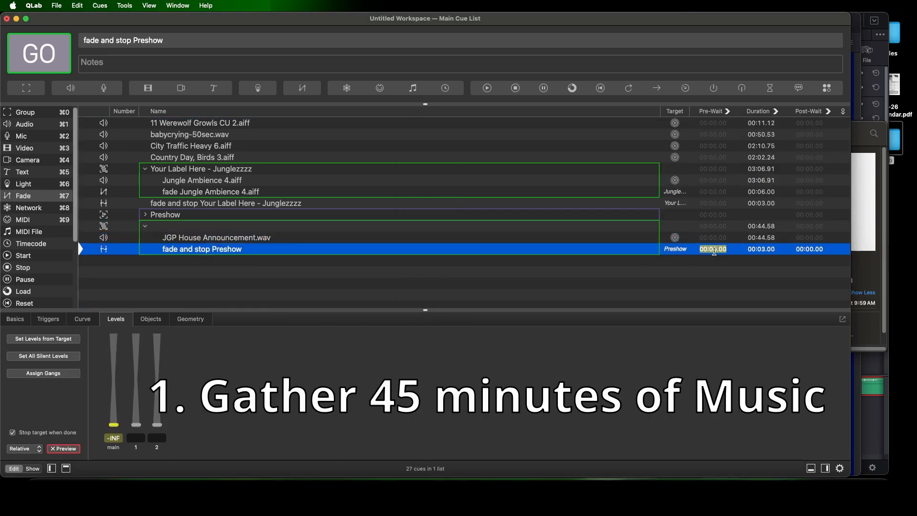
text(2)
double_click(720, 239)
text(2)
double_click(719, 249)
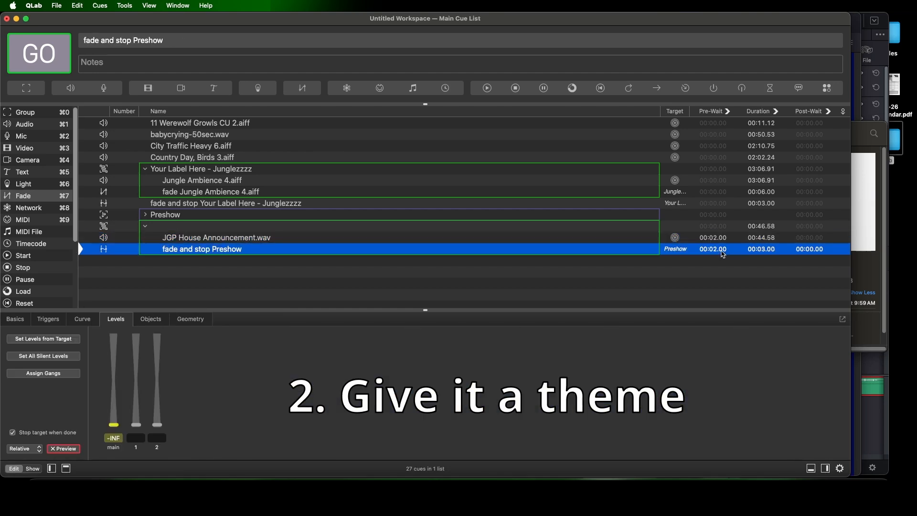
text(0)
Name the untitled group below Preshow "House Announcement"
click(719, 223)
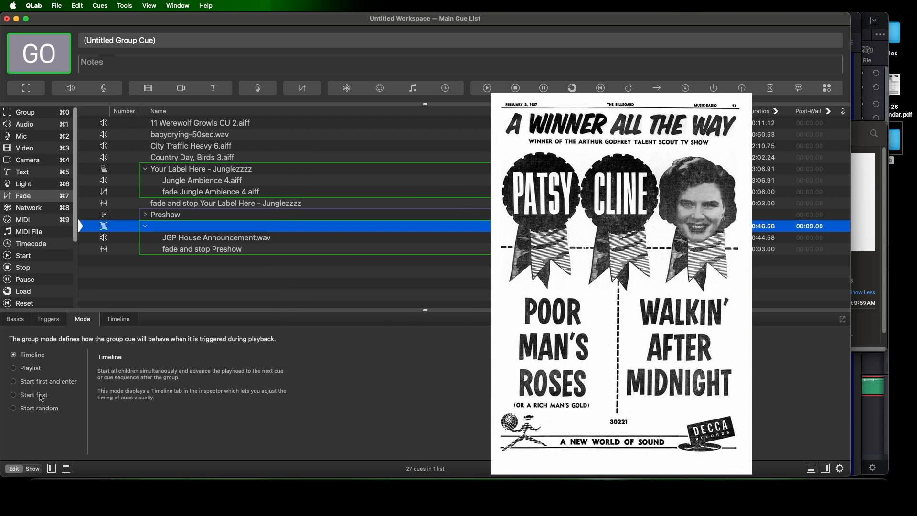
click(118, 319)
click(91, 323)
click(63, 323)
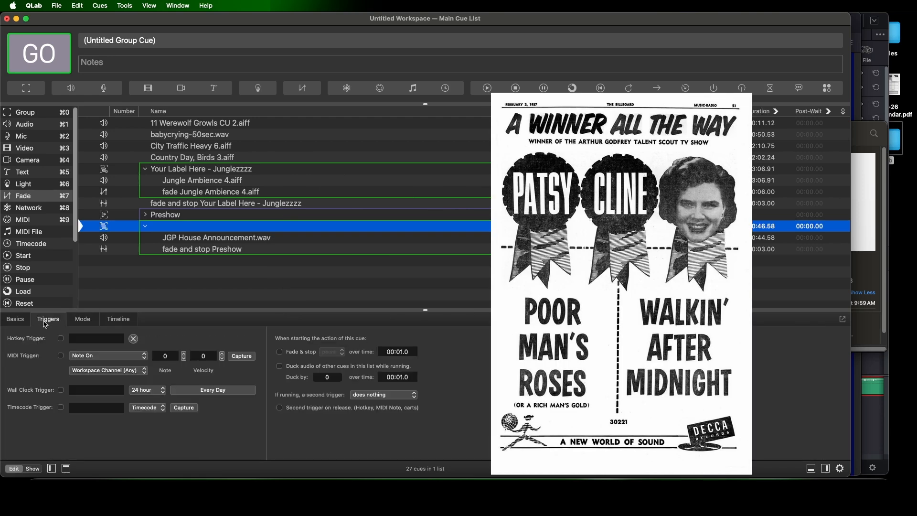
click(18, 323)
double_click(171, 229)
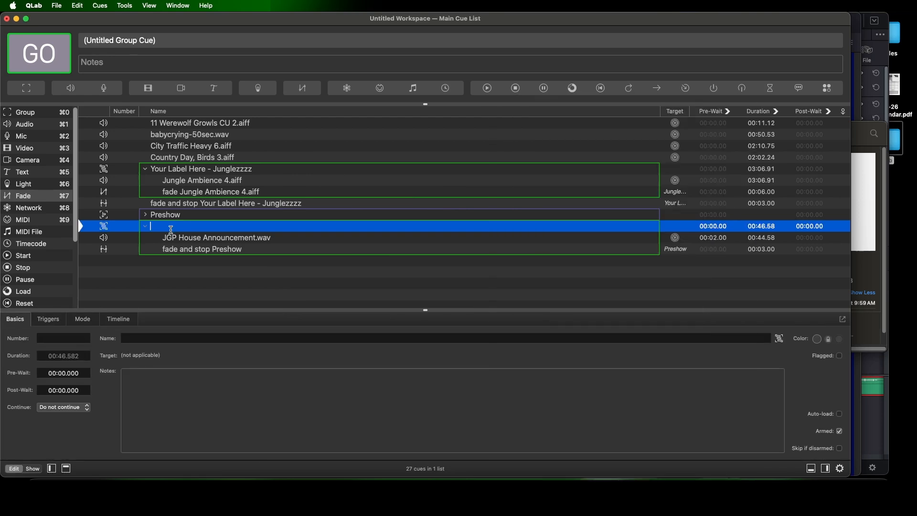
text(House Announcement)
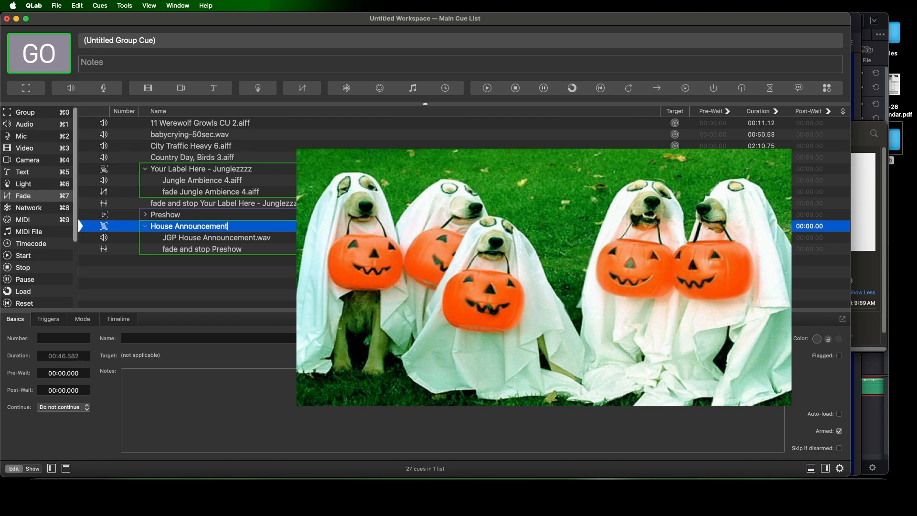
key(Return)
click(448, 240)
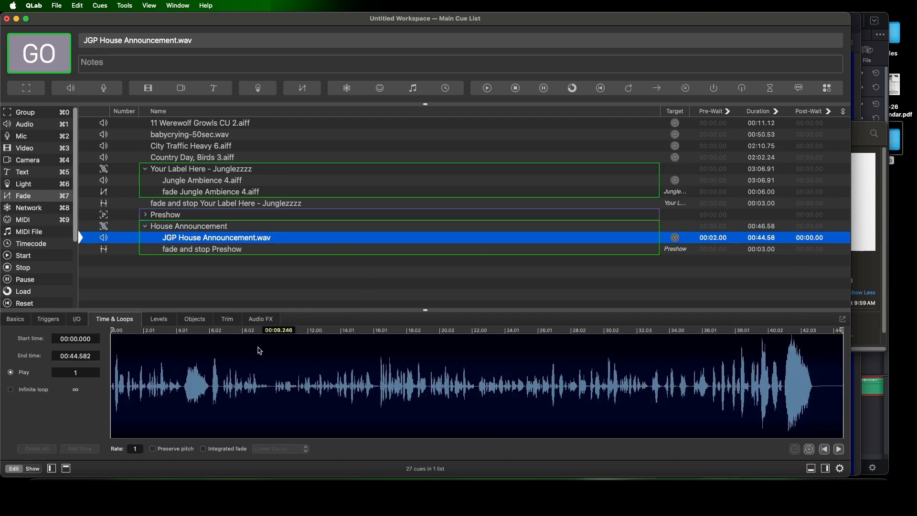
Raise the audio level of JGP House Announcement.wav
click(160, 319)
drag(143, 390, 146, 373)
Expand the Preshow group and review its cues together with those in the House Announcement group
click(234, 215)
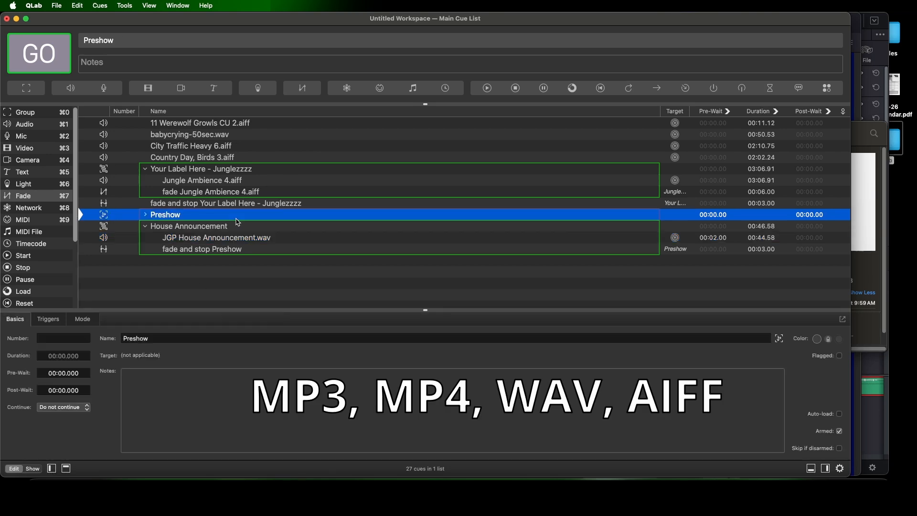
click(145, 214)
scroll(228, 282, down, 5)
scroll(228, 282, up, 5)
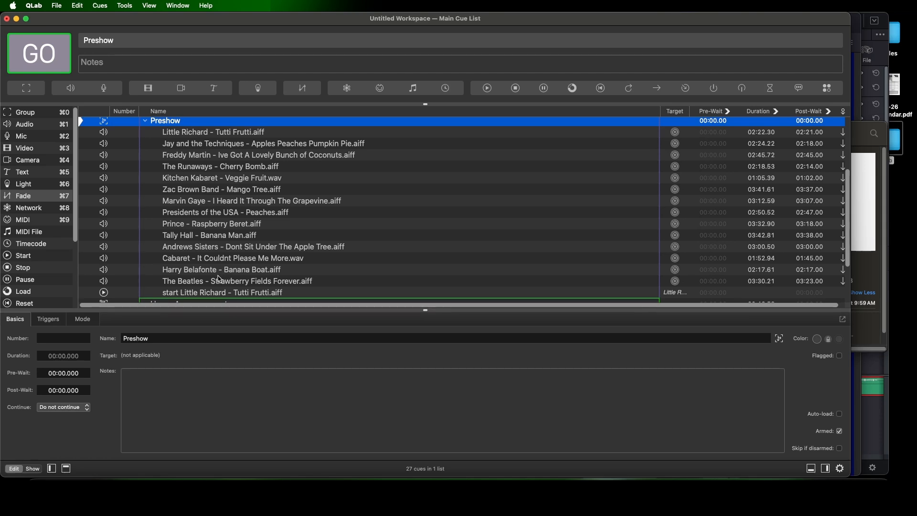
scroll(220, 279, down, 5)
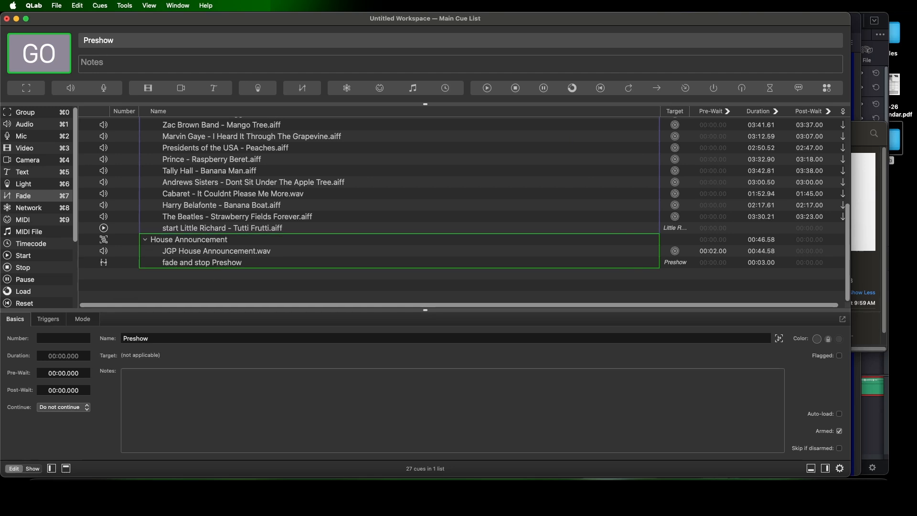
click(249, 252)
click(245, 267)
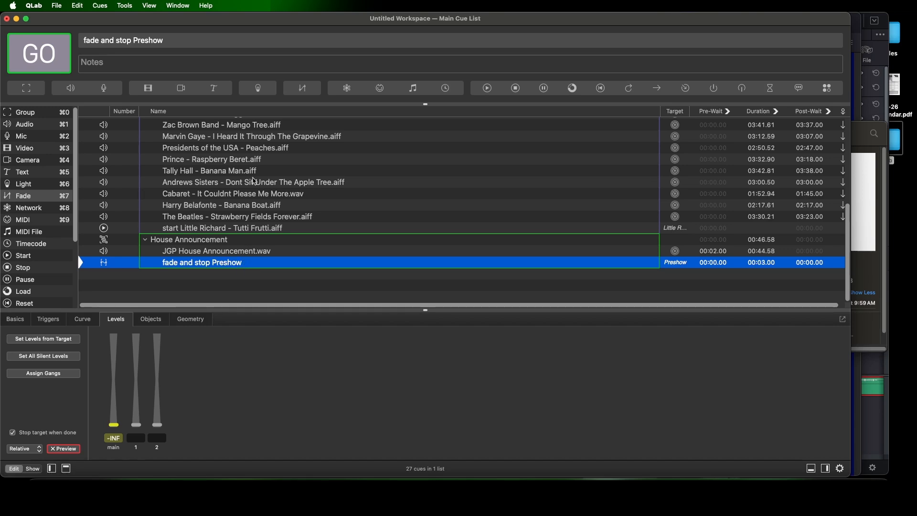
Play Andrews Sisters - Dont Sit Under The Apple Tree.aiff and fire the House Announcement group to test the Preshow fade-out
click(253, 182)
key(space)
click(230, 261)
key(space)
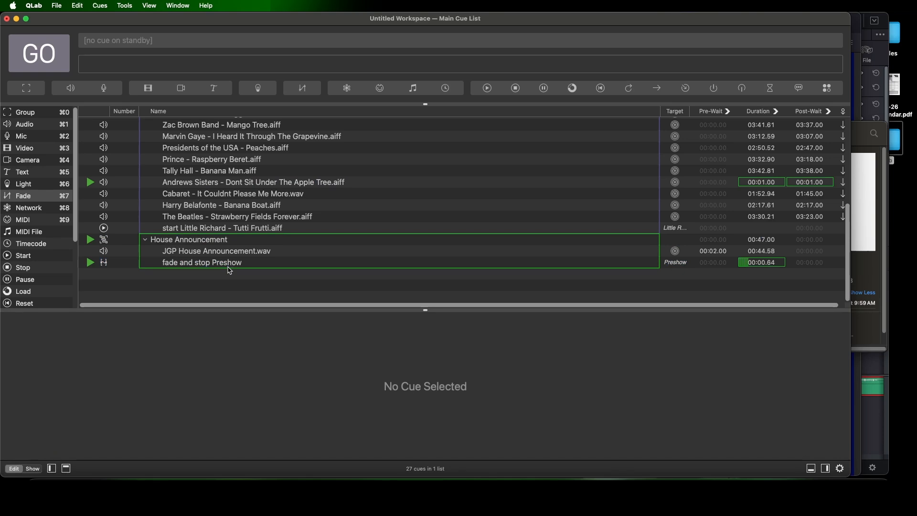
Save the workspace and its media to a new project folder named Random Ass inside TEC 208-25 - Class 6
click(58, 6)
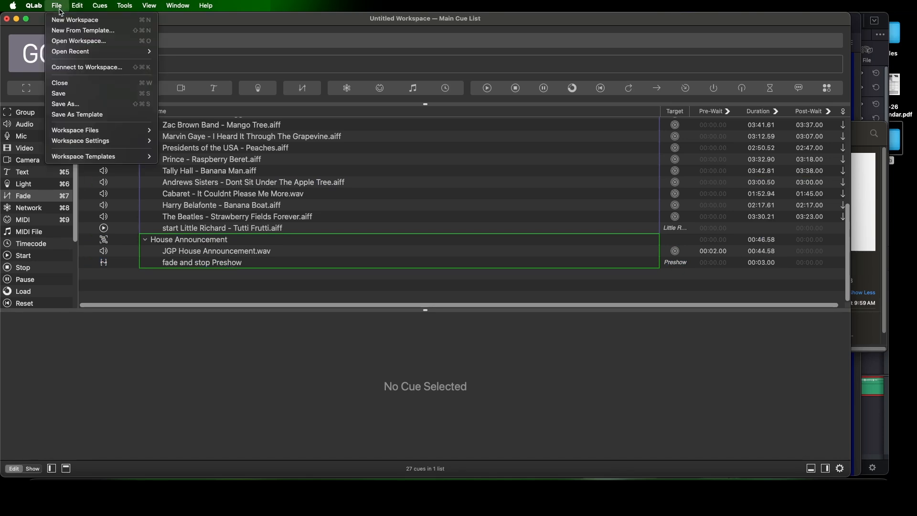
click(104, 105)
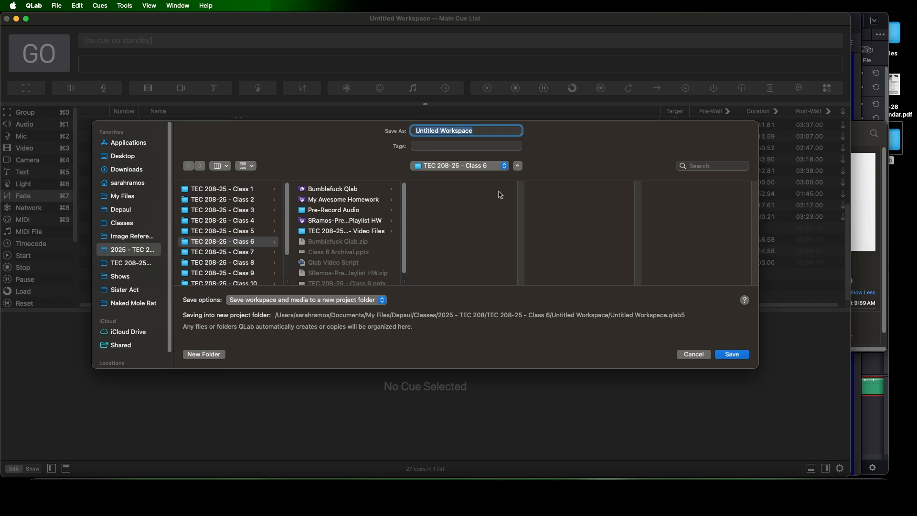
text(R)
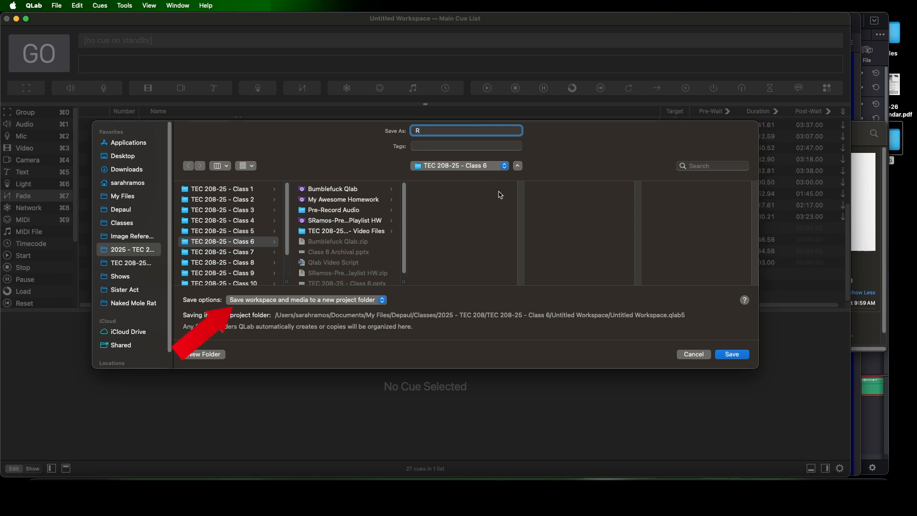
text(andom Ass)
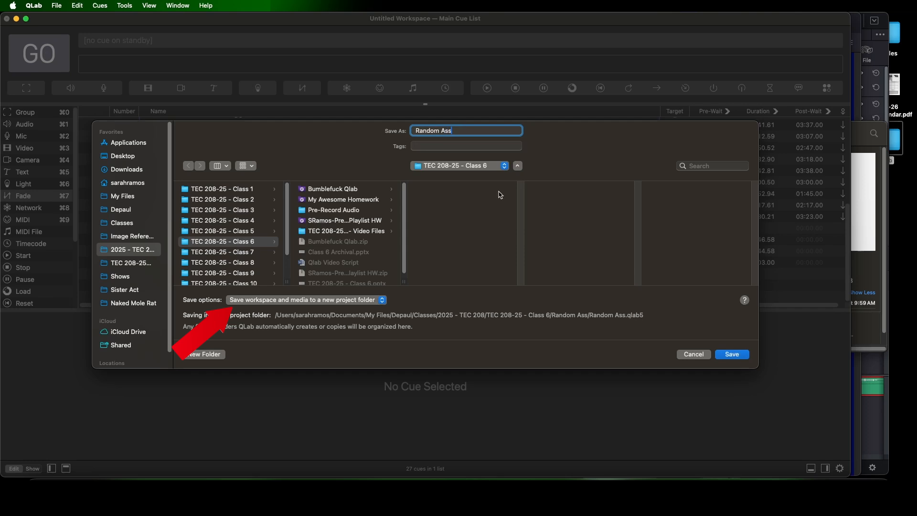
click(738, 355)
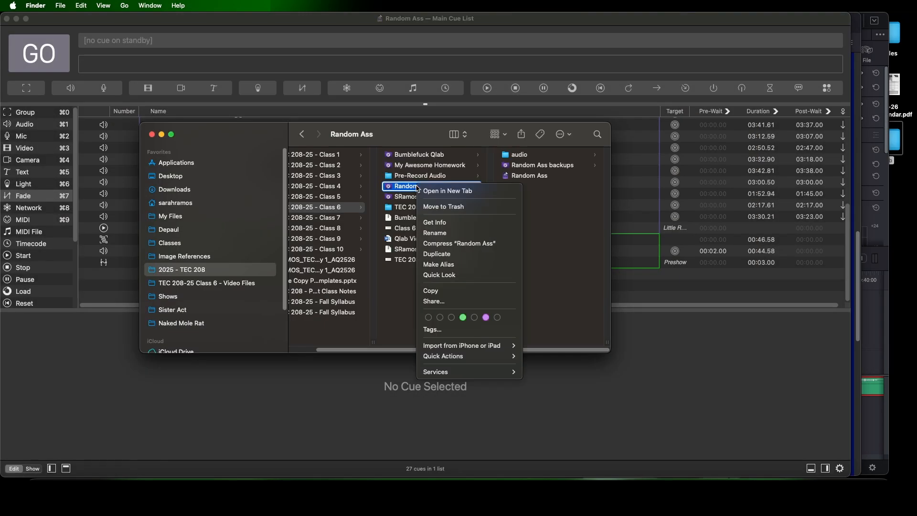
Compress the Random Ass project folder into a zip archive in Finder
click(515, 244)
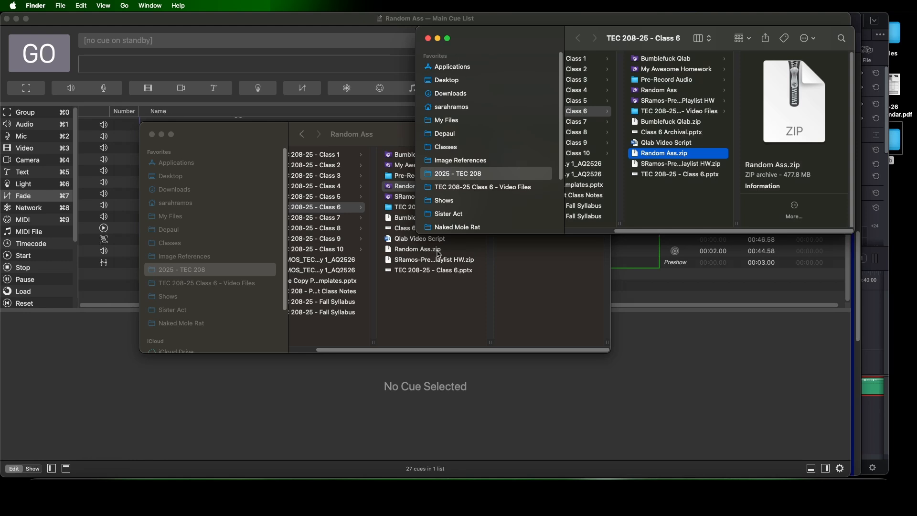
click(437, 251)
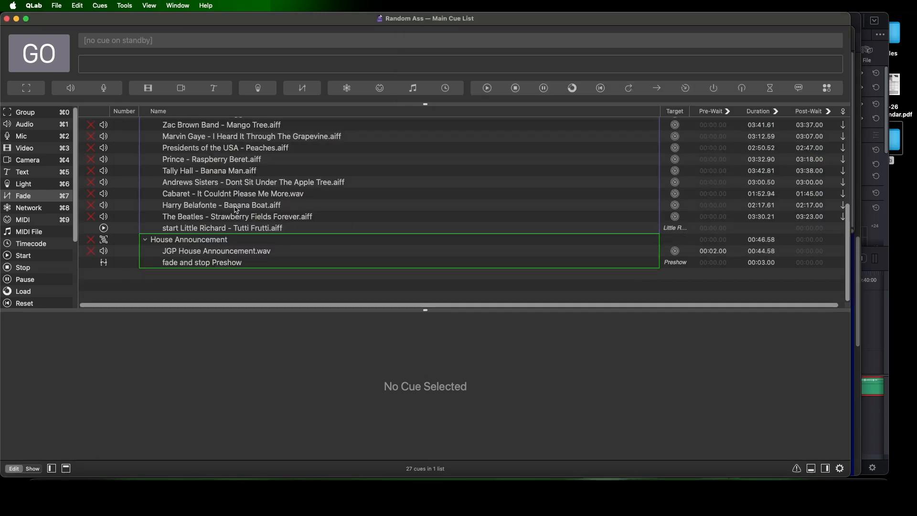
Check the Random Ass workspace's cue list in QLab for broken cues
scroll(444, 249, up, 5)
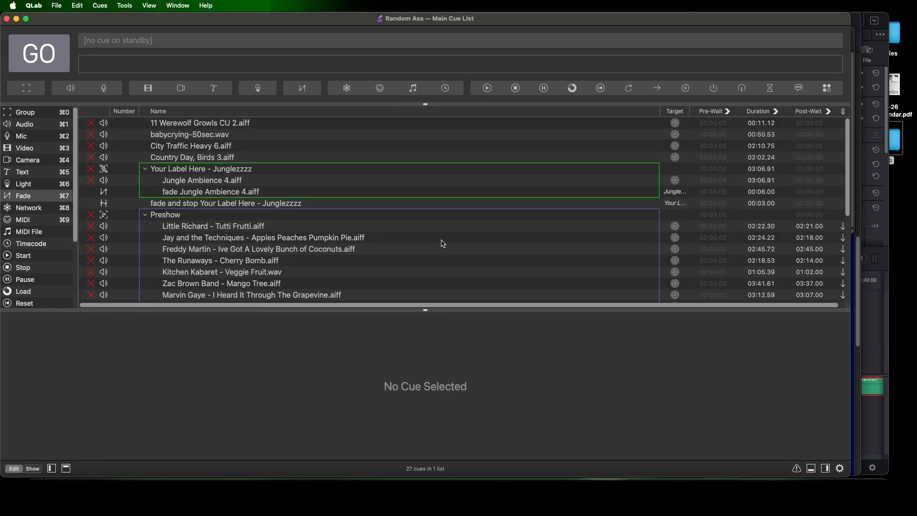
scroll(441, 244, down, 5)
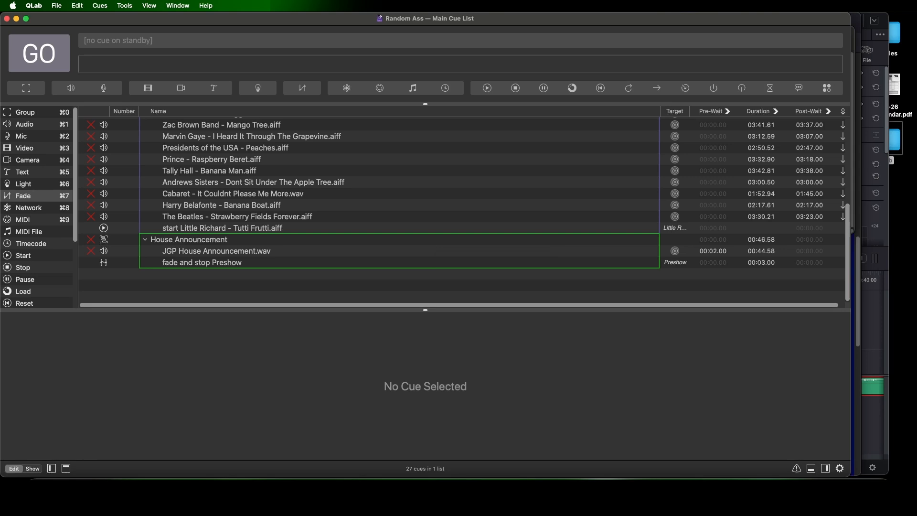
key(super+Tab)
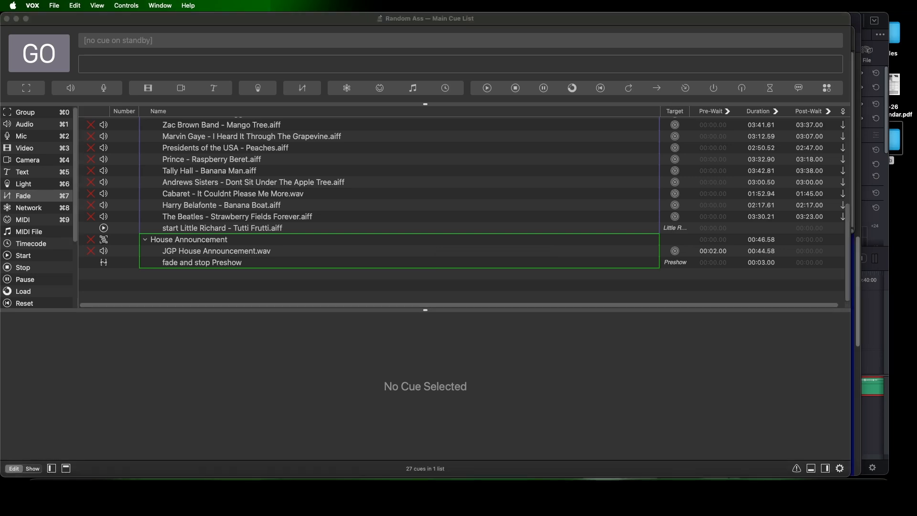